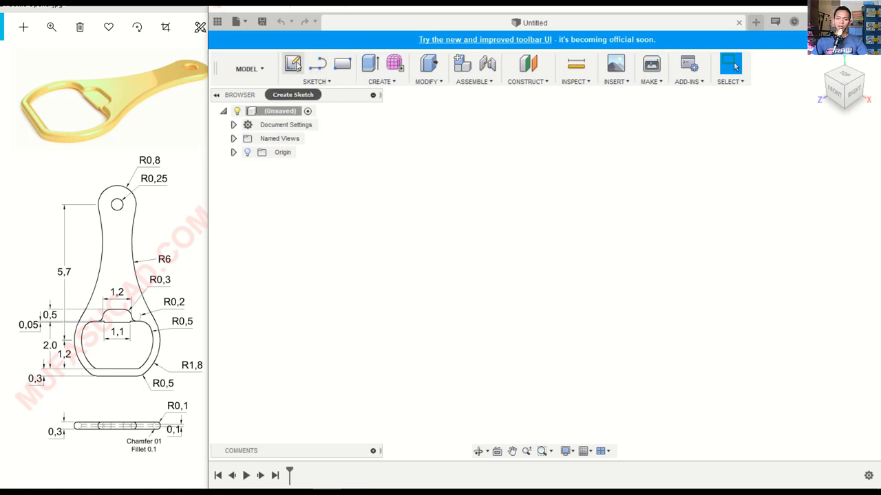
Step: Start a sketch on the horizontal plane and draw a 0.5 diameter circle at the origin
left_click(295, 64)
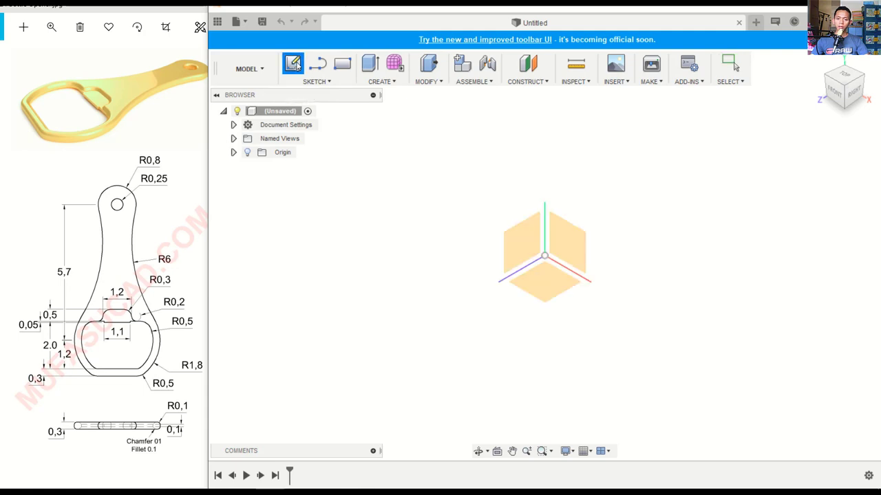
left_click(551, 286)
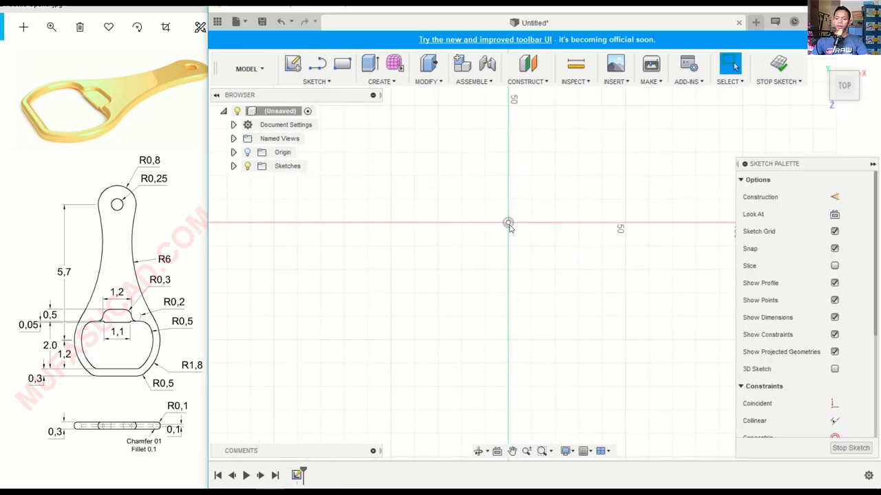
key("c")
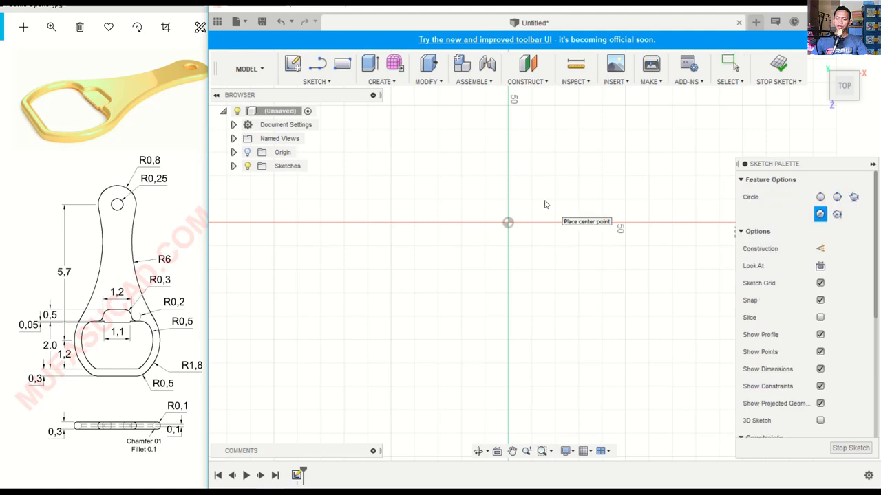
left_click(507, 222)
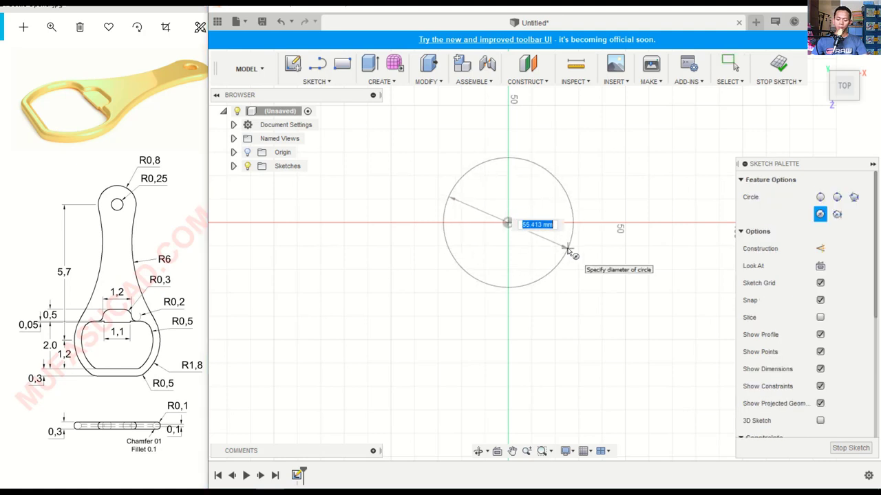
key("BackSpace")
type("0.5")
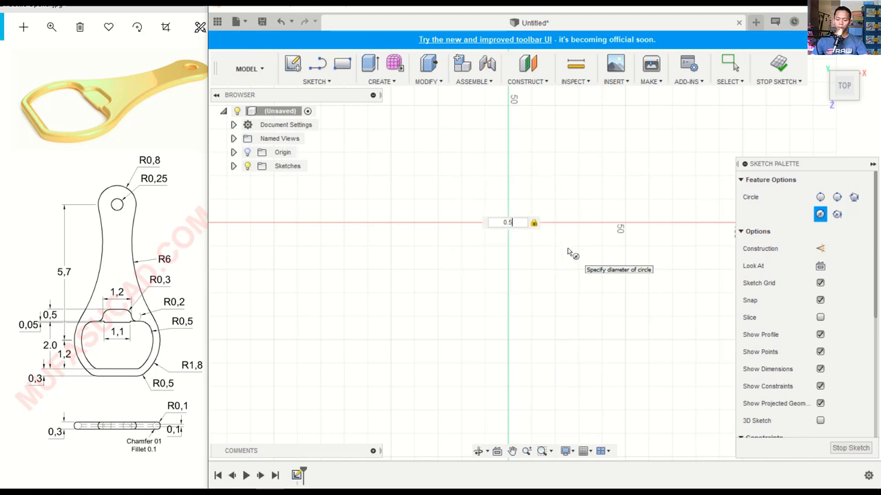
key("Return")
key("Escape")
Step: Add a concentric 1.6 diameter circle at the origin
scroll(502, 227, "up", 3)
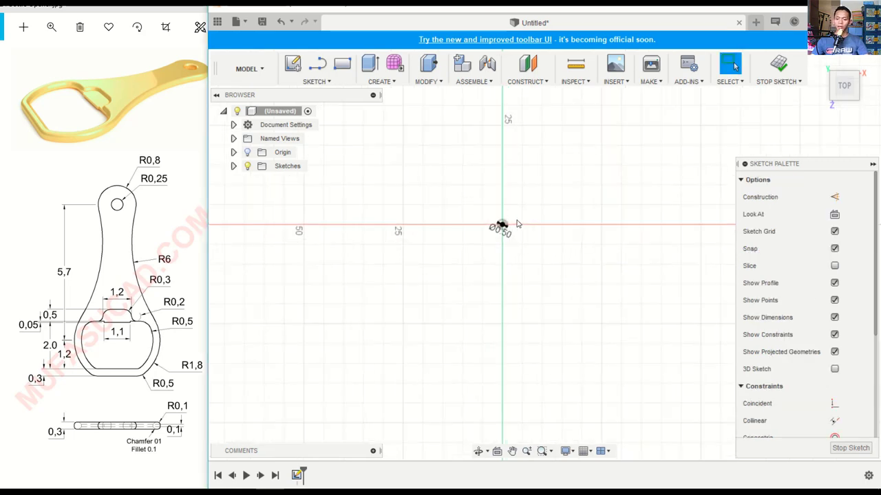
scroll(495, 229, "up", 2)
scroll(495, 230, "up", 2)
scroll(501, 229, "up", 2)
scroll(499, 227, "up", 1)
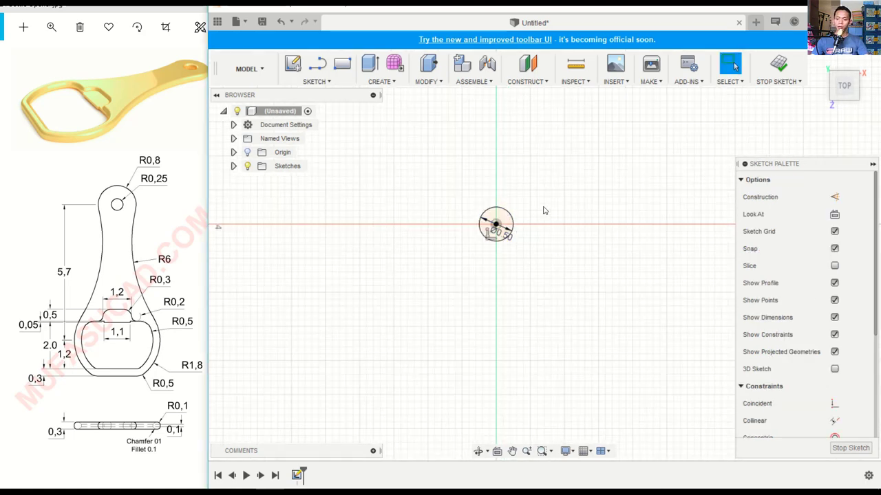
key("c")
left_click(495, 225)
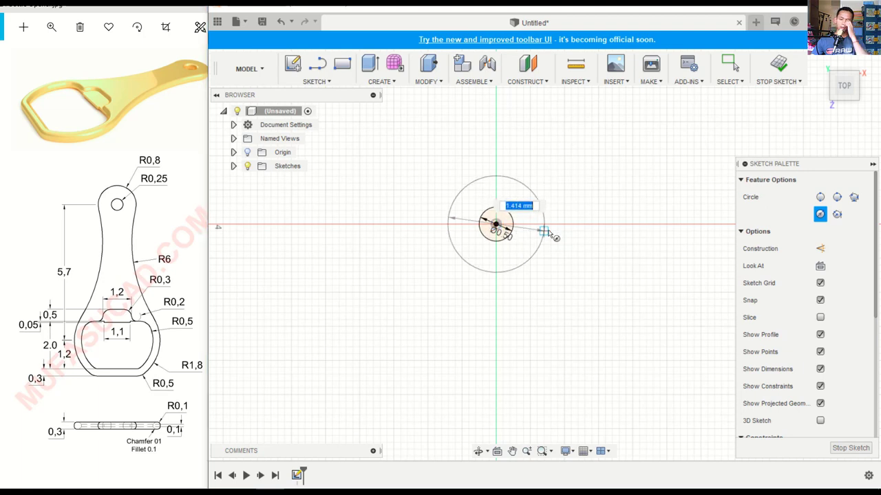
type("1.8")
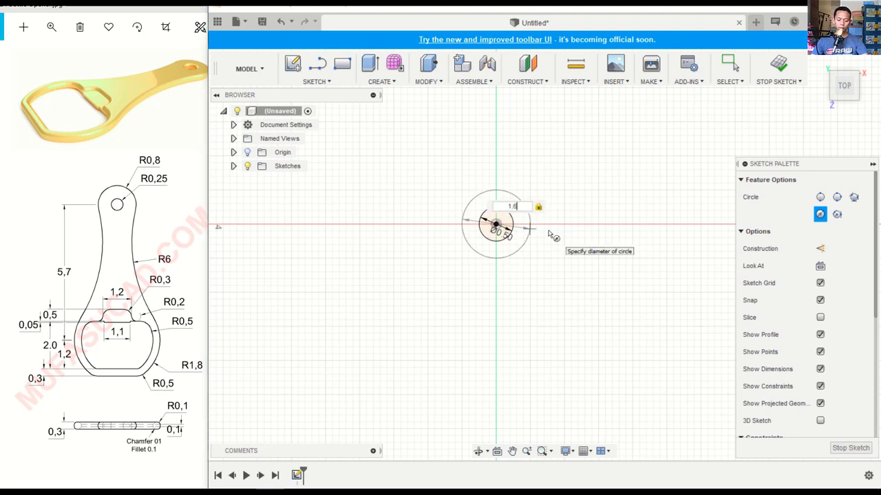
key("Return")
key("Escape")
middle_click_drag(544, 300, 523, 216)
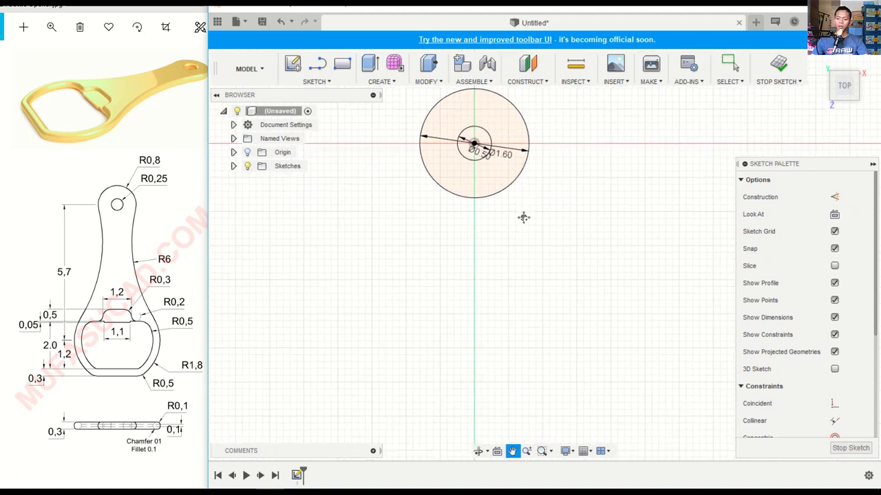
Step: Draw a 3.6 diameter circle centred on the vertical axis below the origin
key("c")
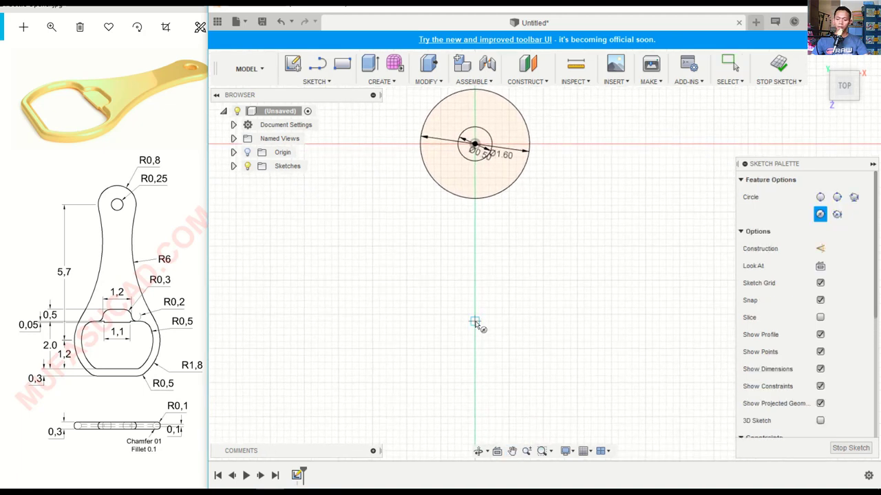
left_click(474, 321)
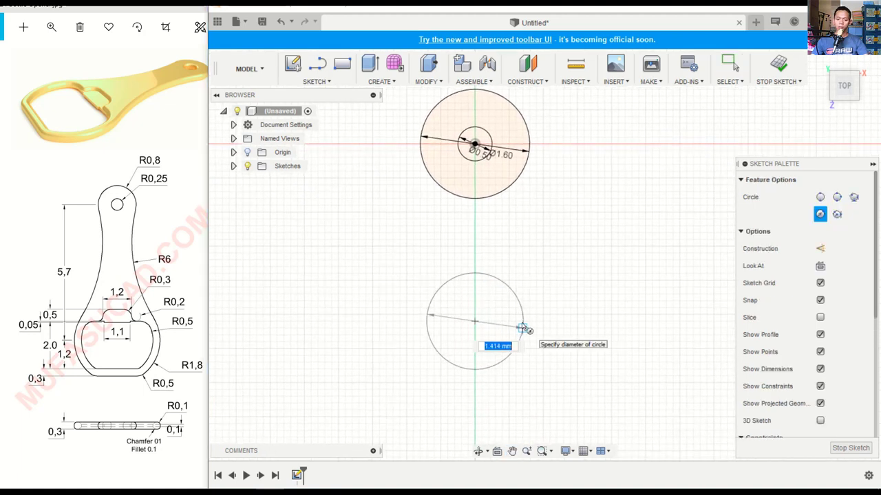
type("3.6")
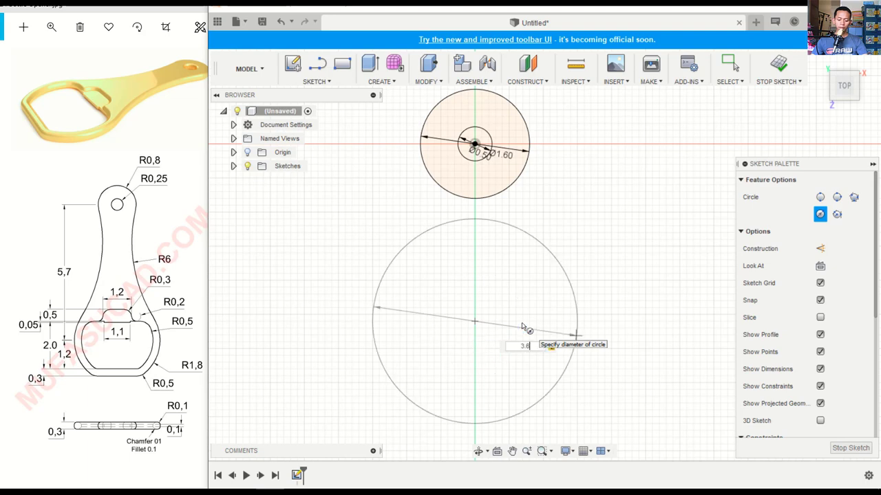
key("Return")
scroll(577, 247, "up", 2)
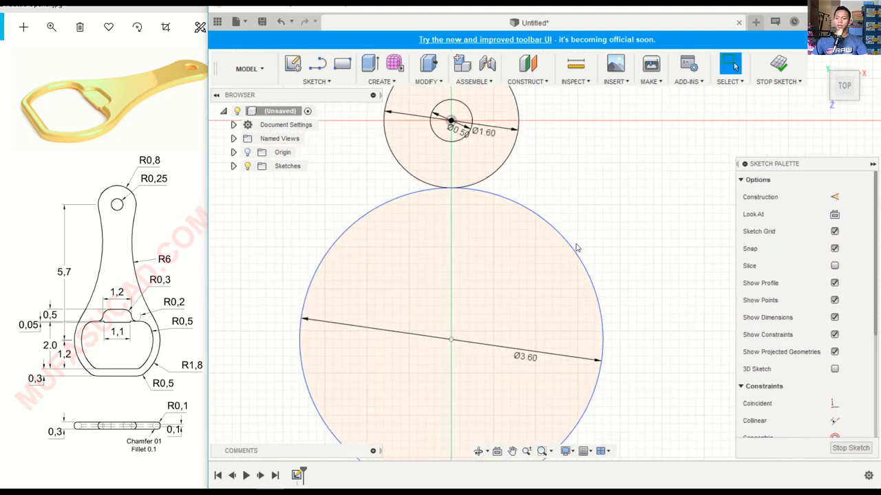
scroll(577, 248, "down", 2)
scroll(595, 255, "down", 1)
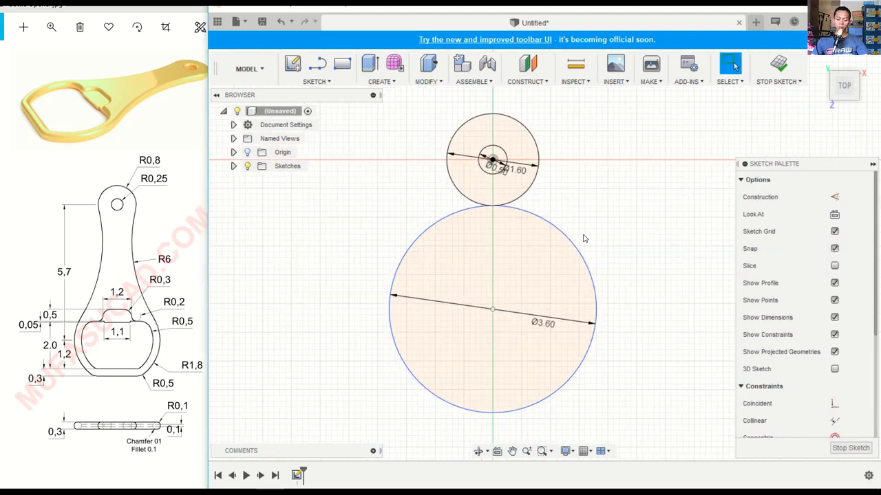
Step: Dimension the two circle centres 5.70 apart vertically
left_click(492, 160)
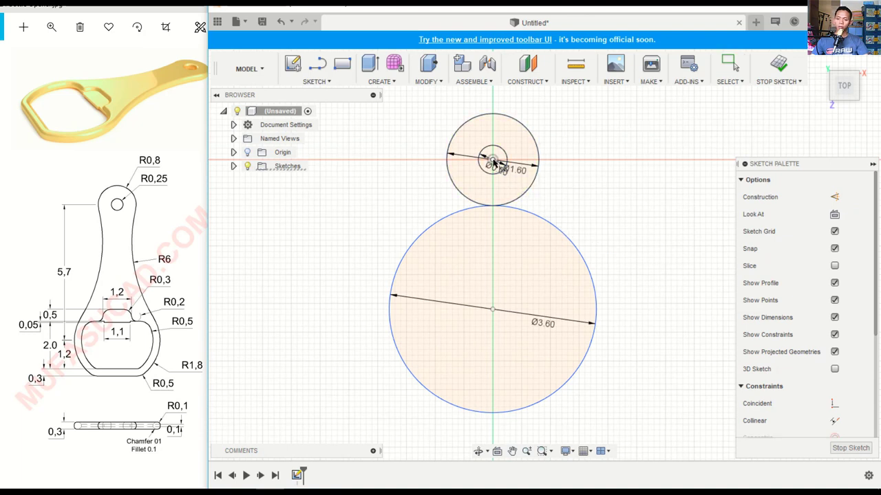
left_click(493, 309)
left_click(628, 237)
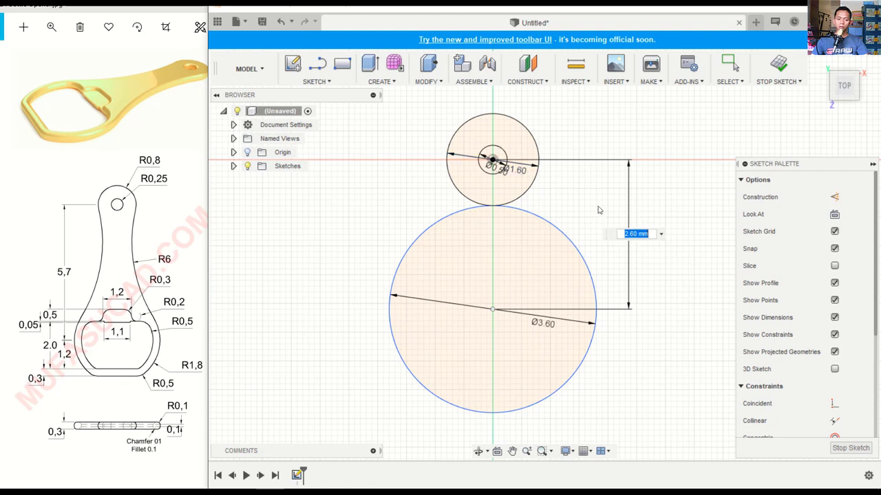
type("5.7")
key("Return")
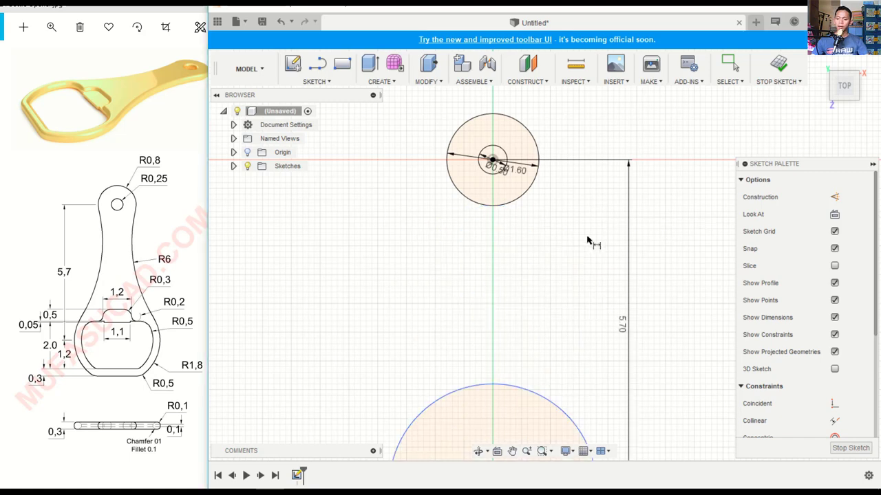
scroll(590, 247, "down", 1)
scroll(581, 272, "down", 1)
key("Escape")
middle_click_drag(571, 289, 556, 222)
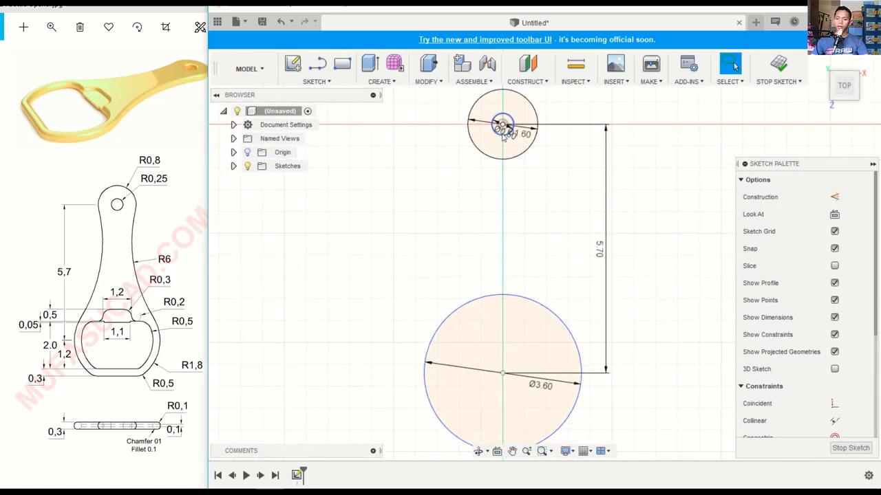
Step: Select the top circles' centre point and zoom out, shifting the sketch left
left_click(502, 126)
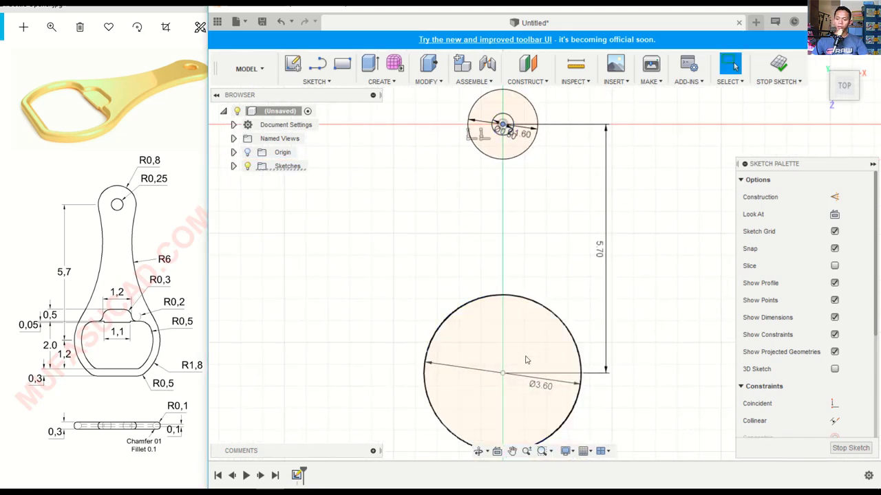
scroll(799, 333, "down", 4)
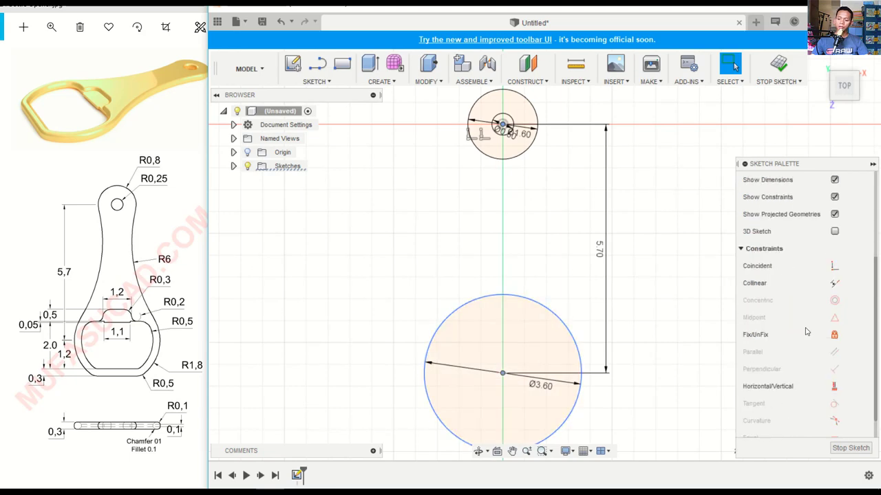
scroll(812, 344, "down", 1)
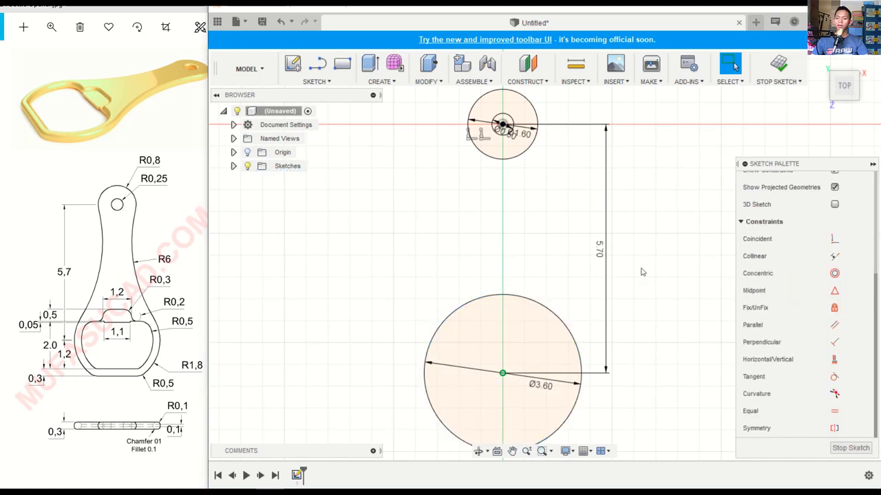
scroll(643, 270, "down", 2)
scroll(644, 270, "down", 1)
middle_click_drag(642, 269, 536, 272)
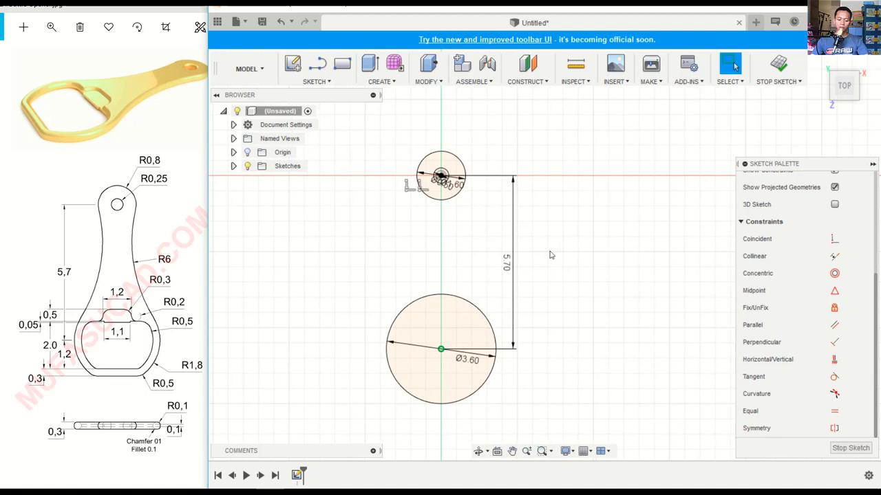
Step: Draw a 12 diameter circle to the right of the existing circles
key("c")
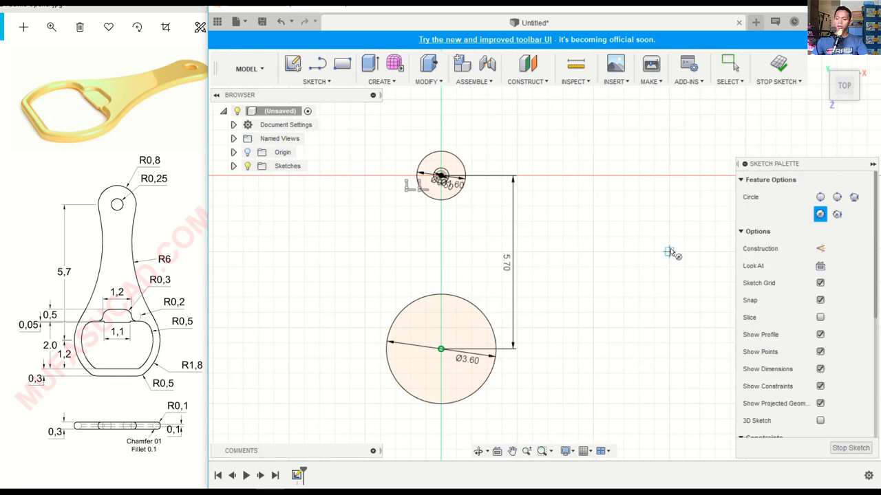
left_click(669, 251)
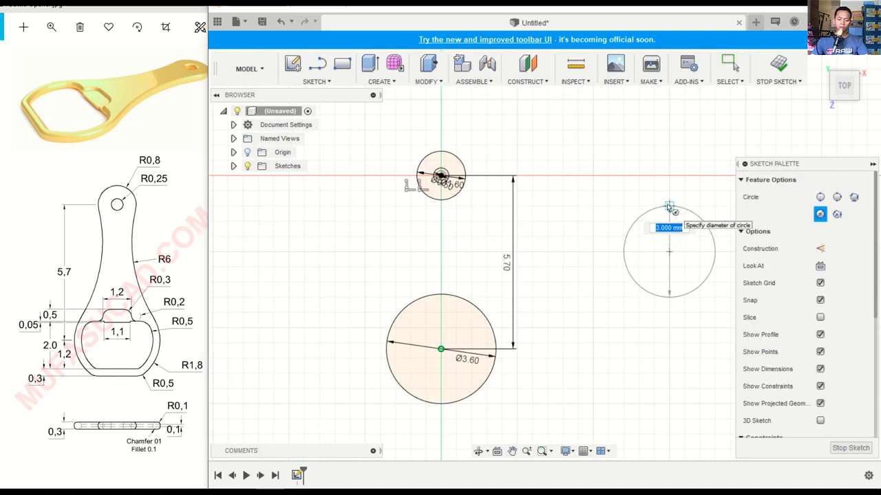
type("12")
key("Return")
key("Escape")
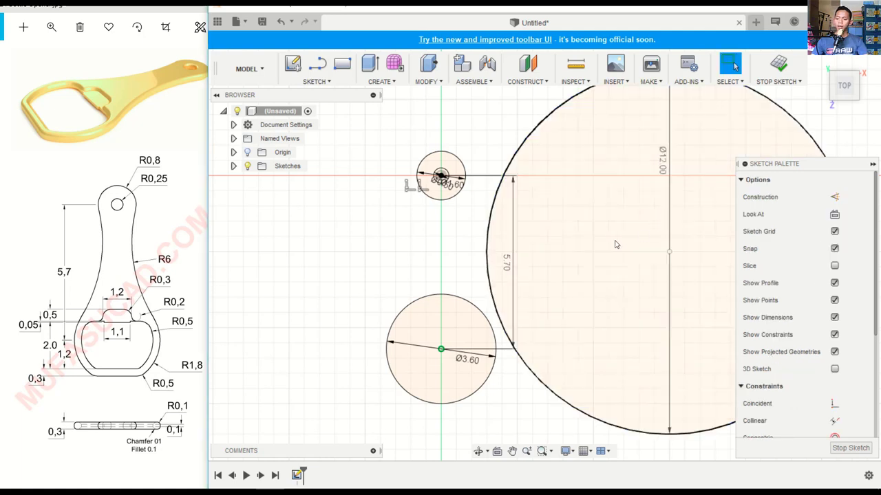
Step: Make the Ø12 circle tangent to the Ø1.6 top circle
left_click(507, 167)
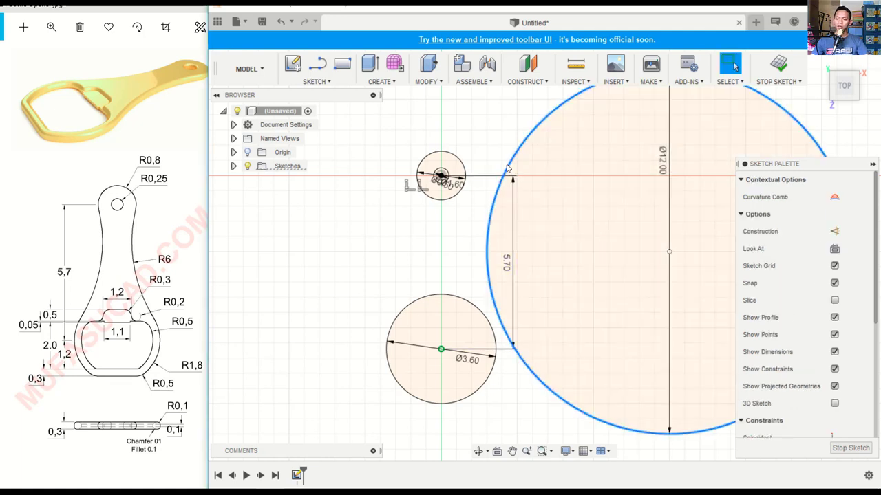
left_click(462, 170)
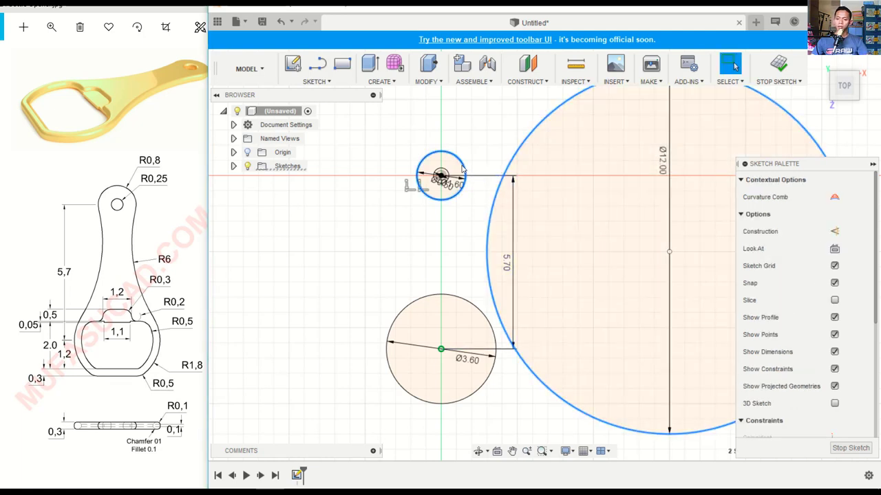
scroll(798, 311, "down", 3)
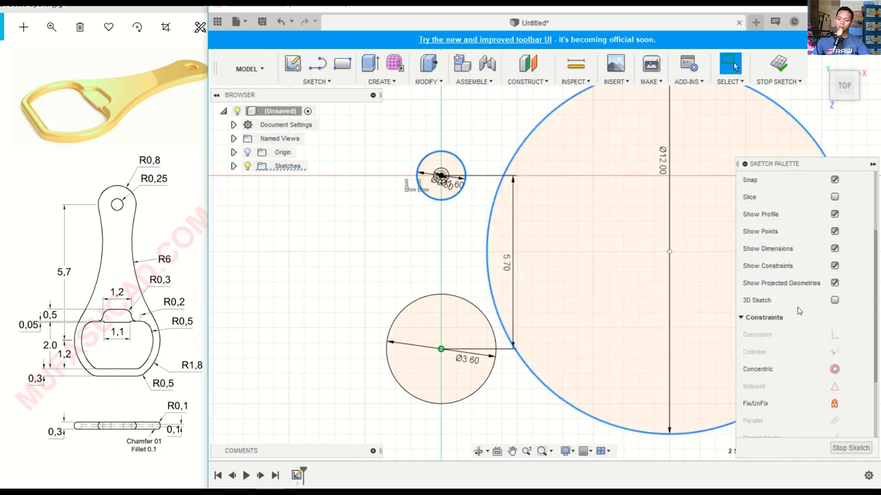
scroll(798, 312, "down", 1)
scroll(798, 311, "down", 2)
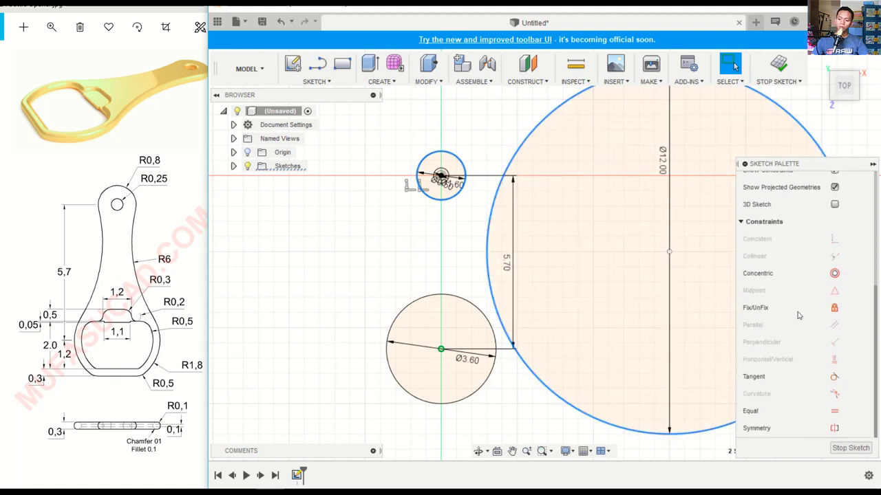
left_click(833, 377)
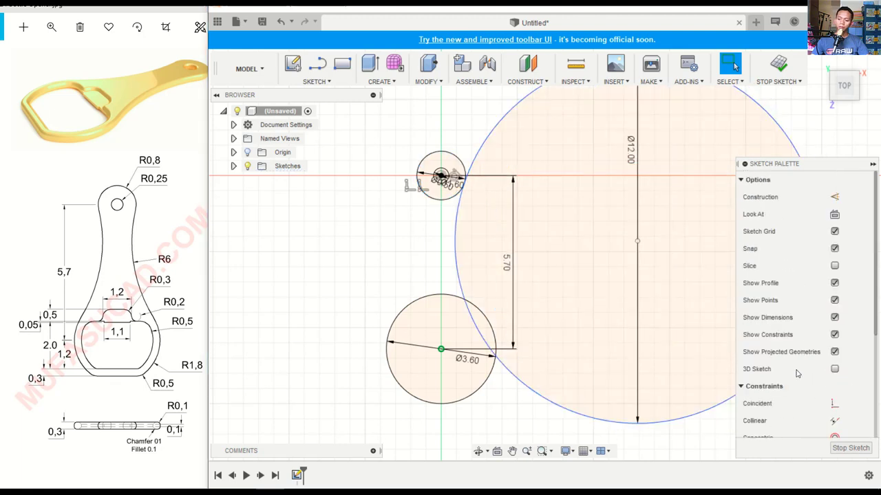
Step: Make the Ø12 circle tangent to the lower Ø3.60 circle as well
left_click(541, 398)
left_click(486, 385)
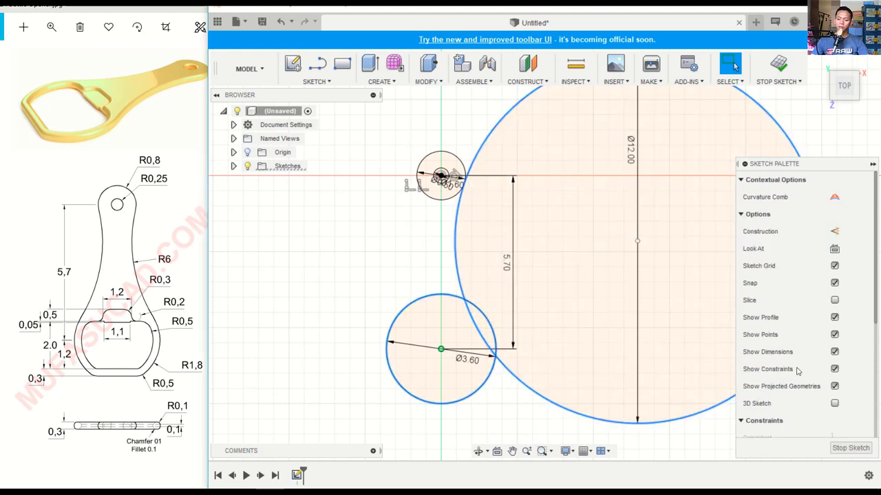
scroll(817, 367, "down", 5)
scroll(816, 371, "down", 1)
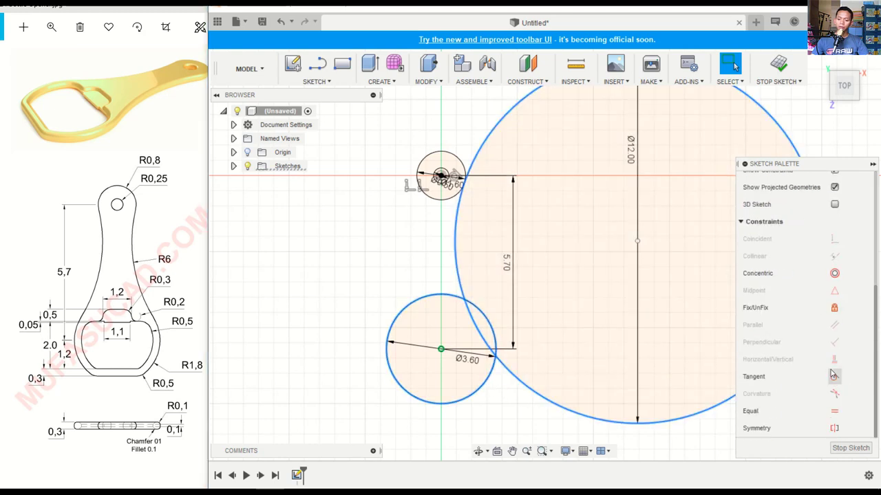
key("Escape")
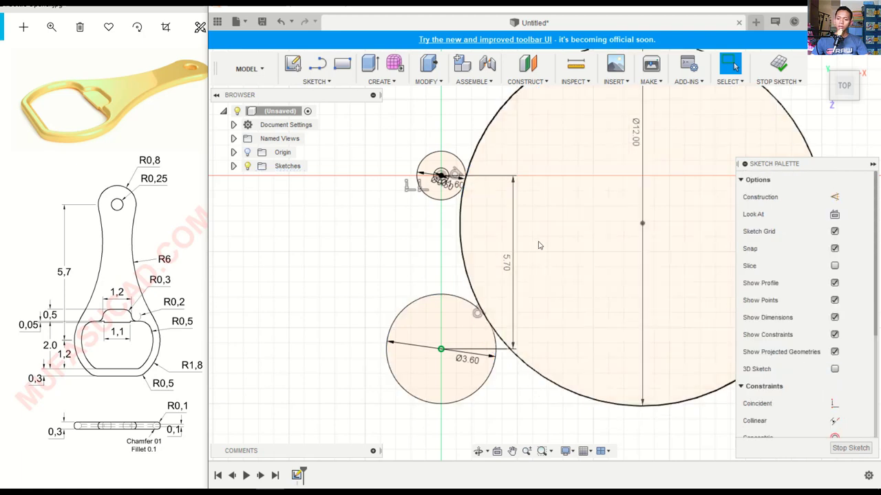
mouse_move(538, 243)
middle_mouse_down()
mouse_move(549, 260)
mouse_move(544, 283)
middle_mouse_up()
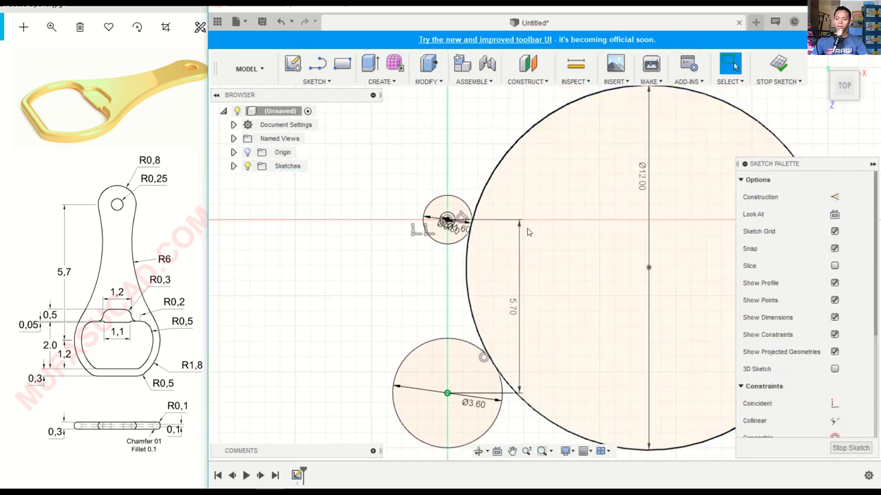
middle_click_drag(536, 240, 539, 220)
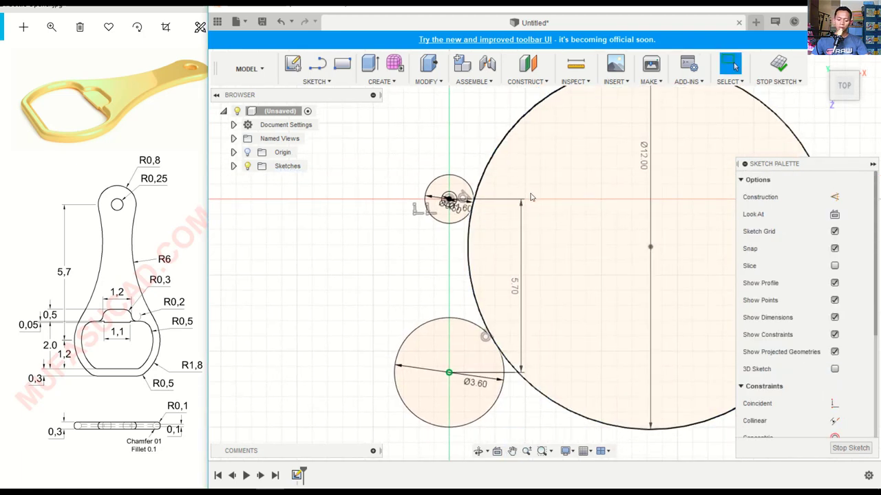
key("t")
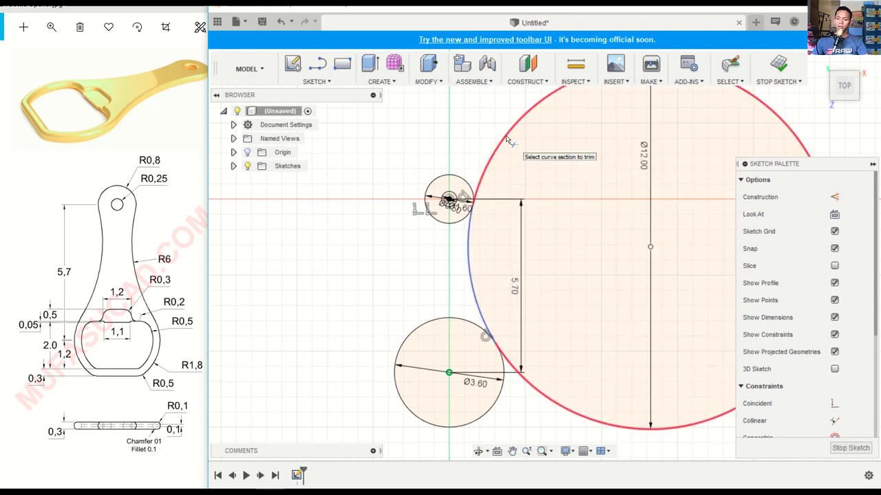
Step: Trim the outer part of the Ø12 circle, leaving the R6 side arc
left_click(507, 140)
key("Escape")
middle_click_drag(410, 281, 441, 259)
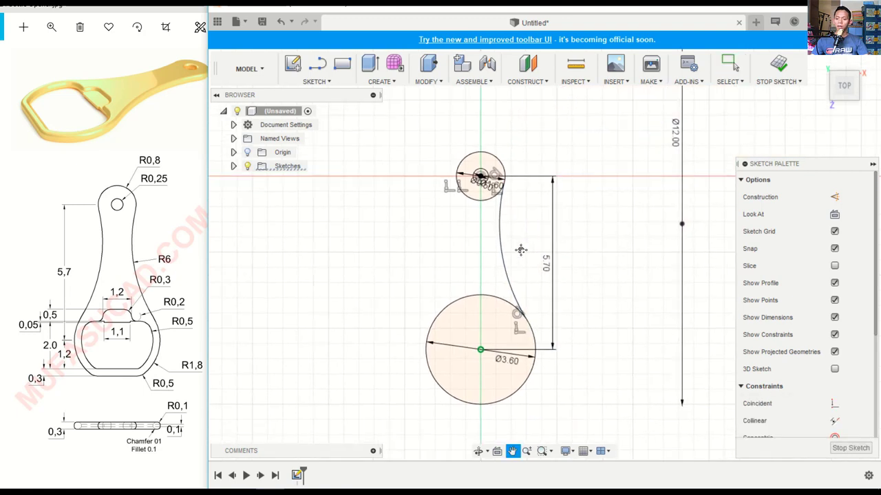
Step: Draw a vertical line on the centre axis between the circles and make it construction
key("l")
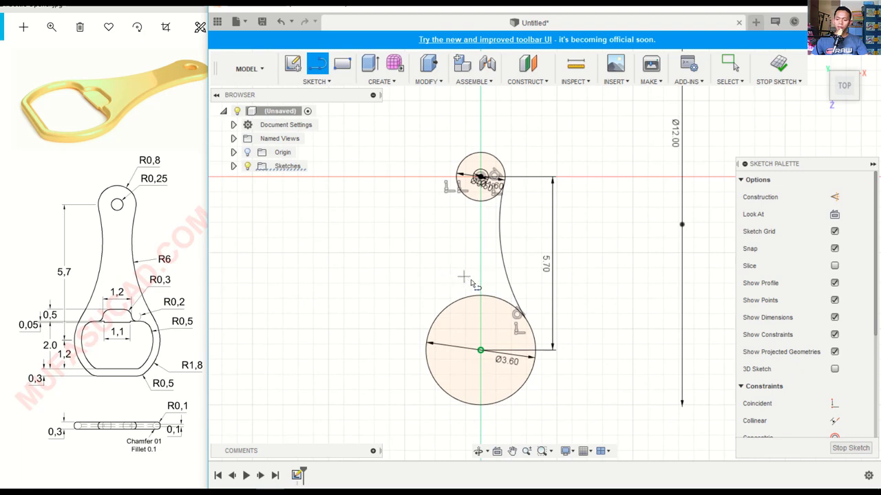
left_click(480, 281)
left_click(480, 223)
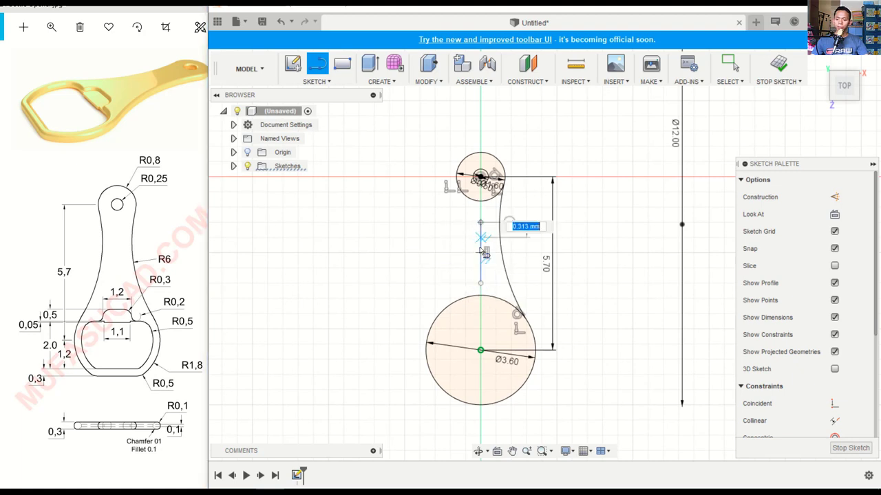
key("Escape")
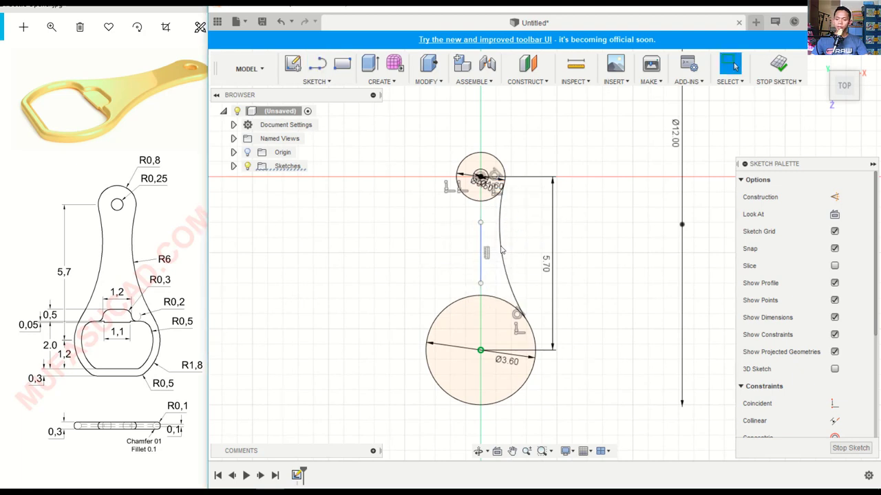
left_click(481, 245)
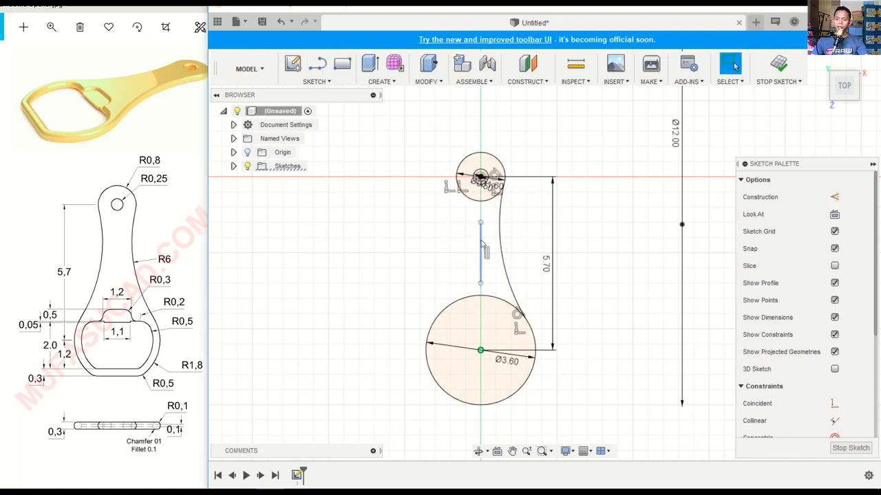
left_click(834, 197)
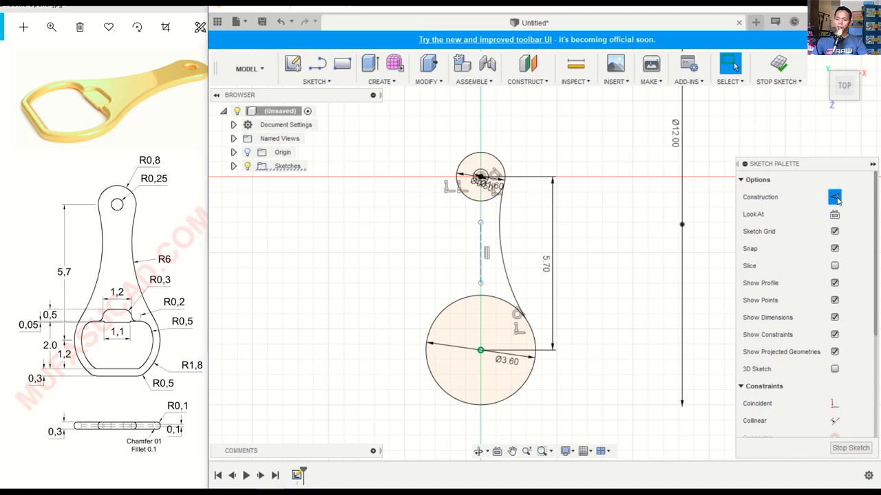
left_click(593, 235)
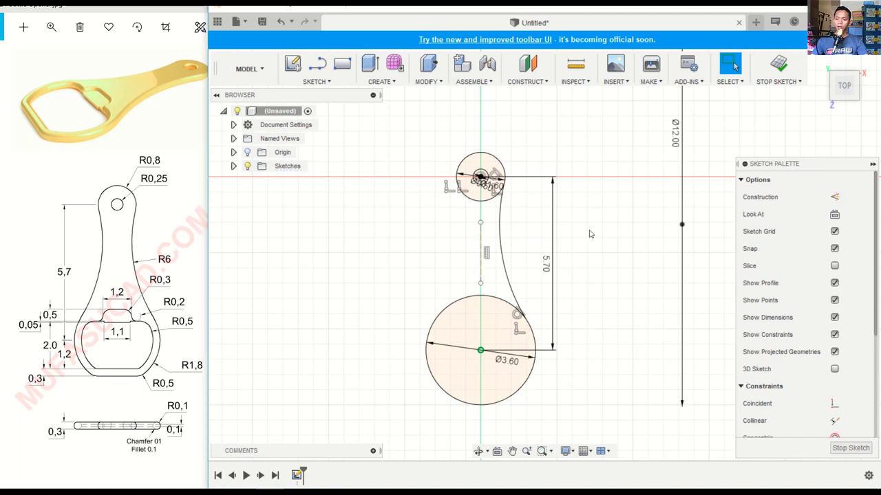
Step: Mirror the R6 side arc across the vertical construction line
left_click(316, 81)
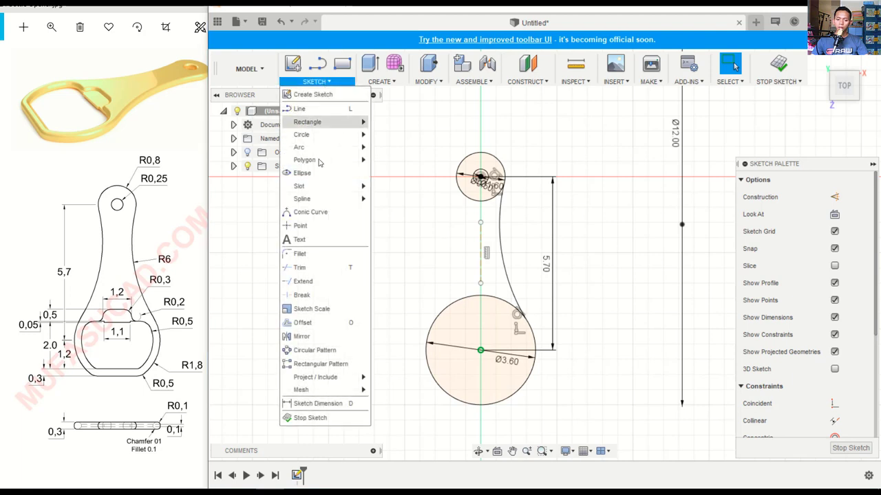
left_click(301, 337)
left_click(504, 256)
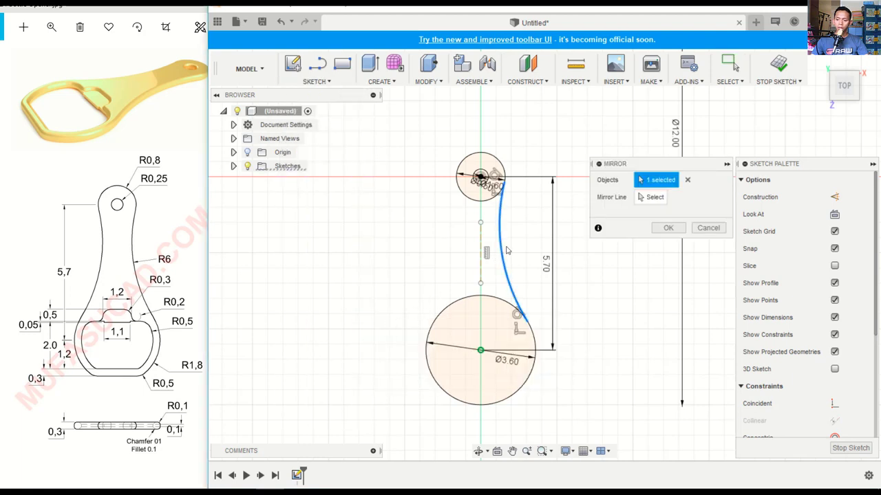
left_click(657, 197)
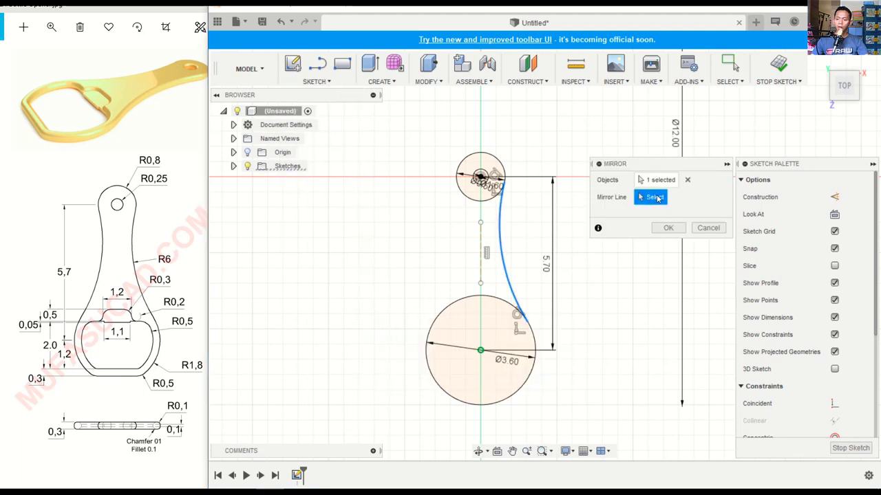
left_click(481, 240)
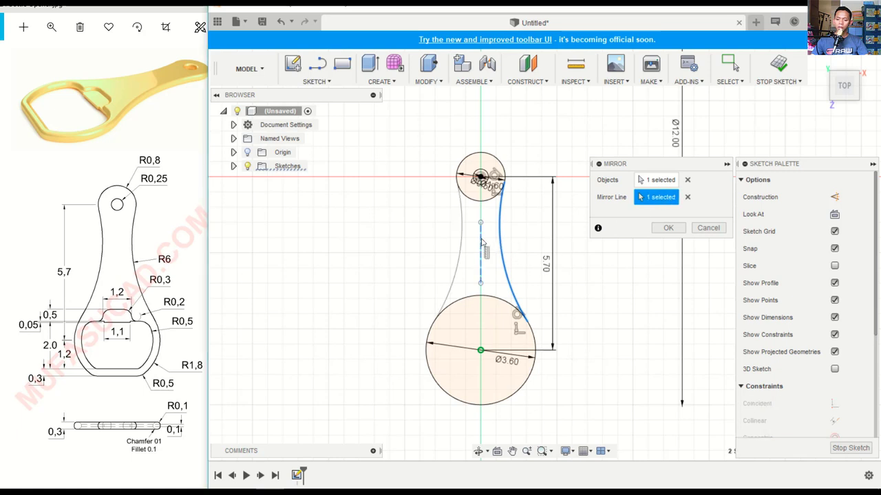
left_click(664, 230)
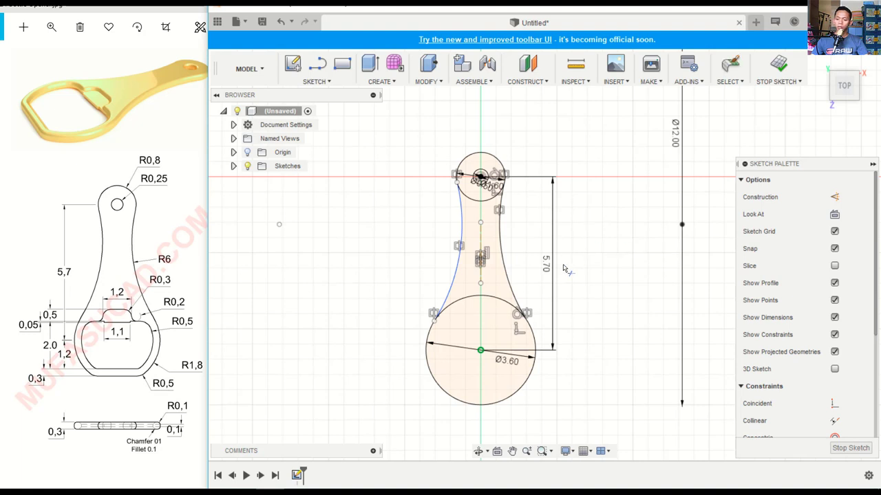
Step: Trim the inner arcs of the lower and top circles inside the outline
left_click(511, 306)
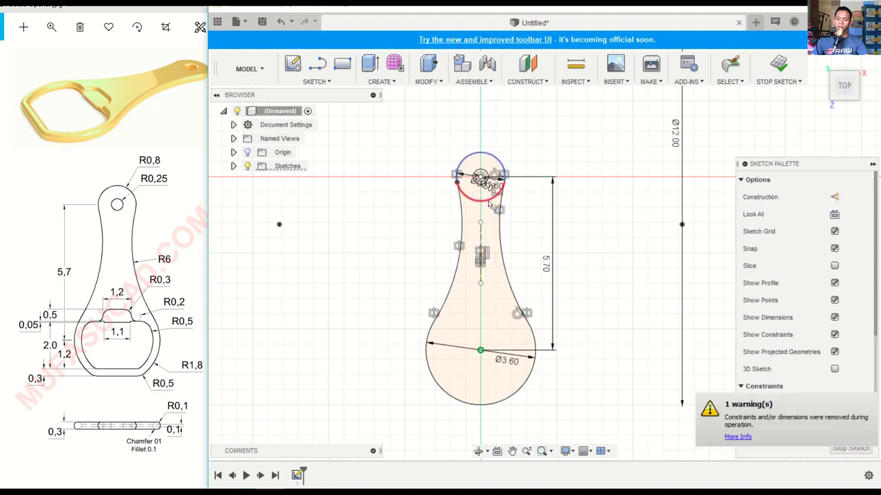
left_click(489, 201)
middle_click_drag(514, 378, 507, 311)
scroll(507, 311, "up", 1)
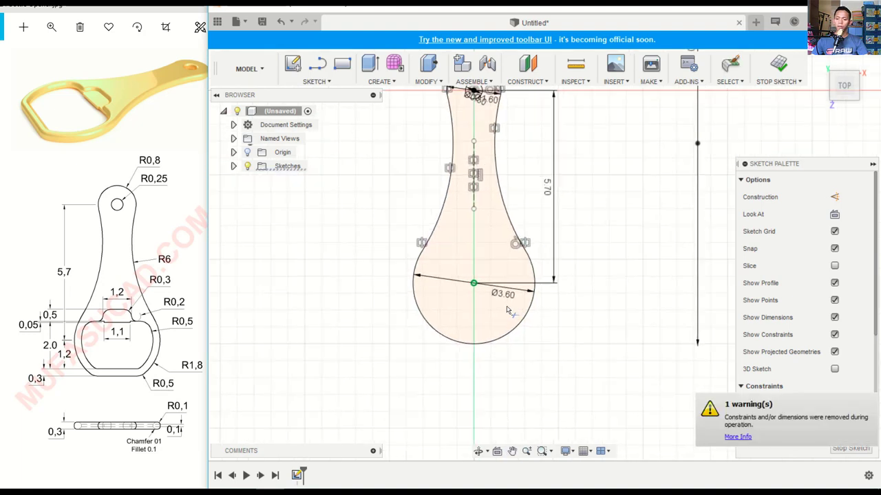
scroll(495, 316, "up", 2)
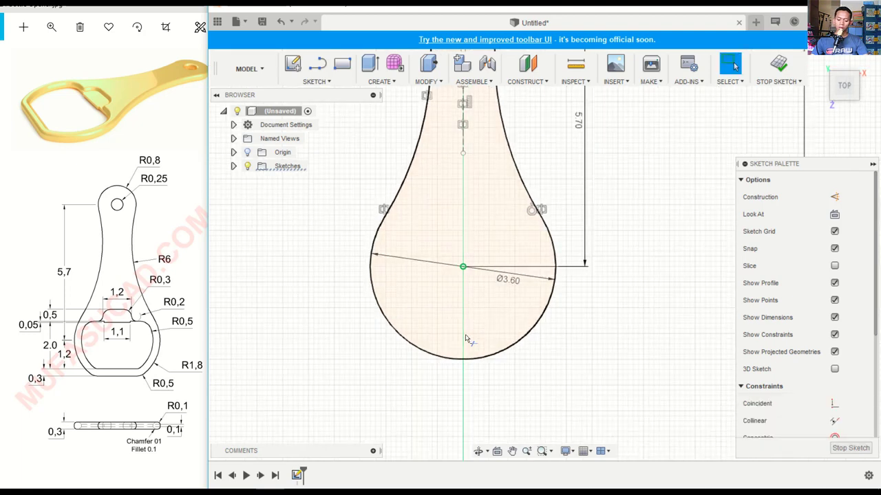
Step: Draw a horizontal line across the bottom, dimensioned 1.50 below the Ø3.60 centre
key("l")
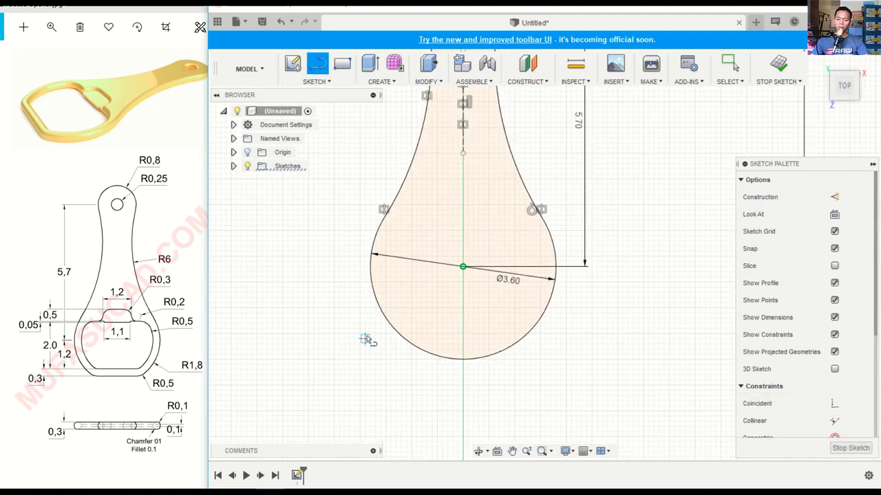
left_click(366, 339)
left_click(561, 338)
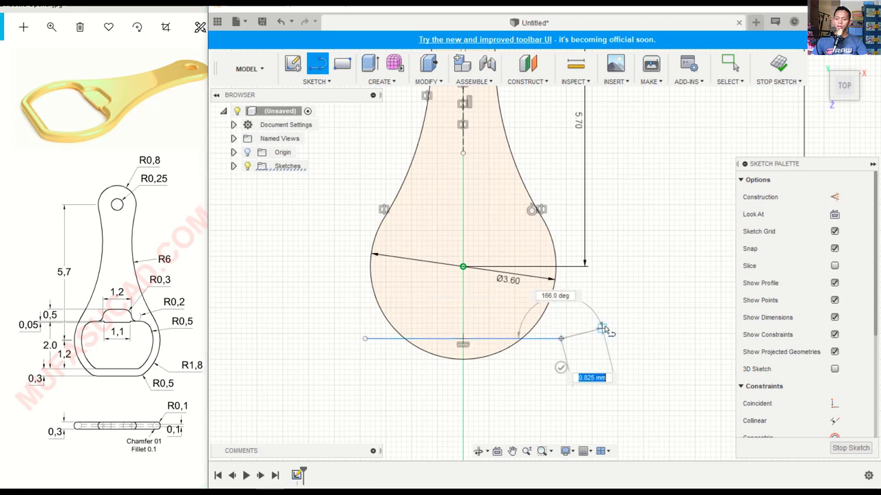
left_click(561, 367)
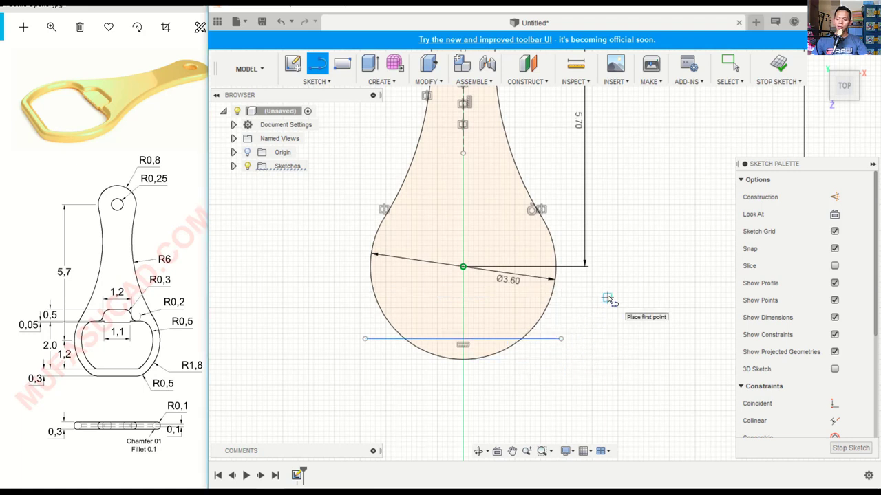
key("Escape")
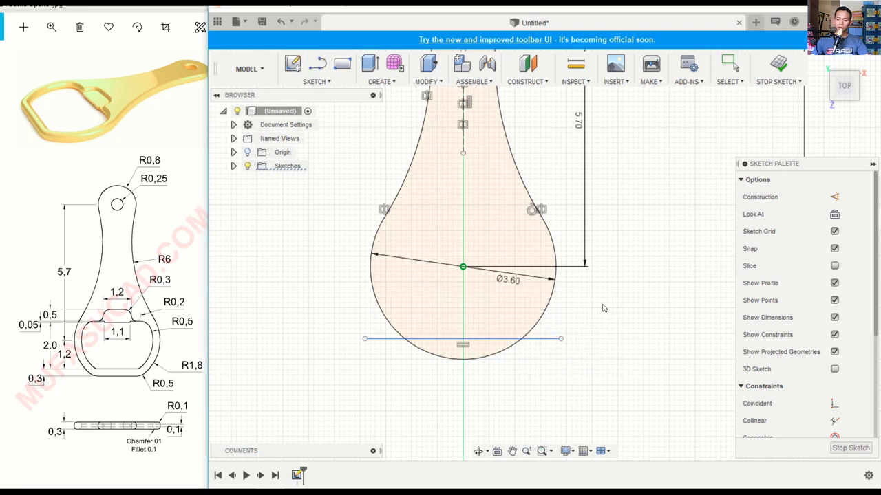
key("d")
left_click(561, 342)
left_click(604, 300)
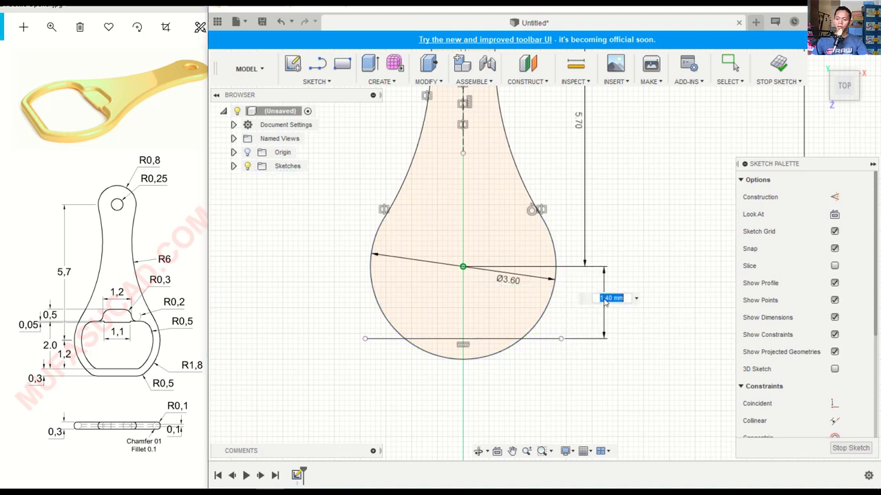
type("1.5")
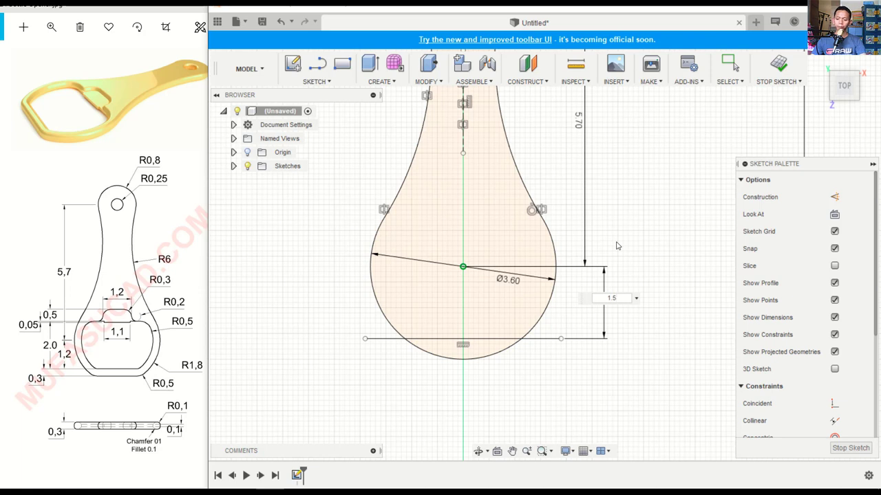
key("Return")
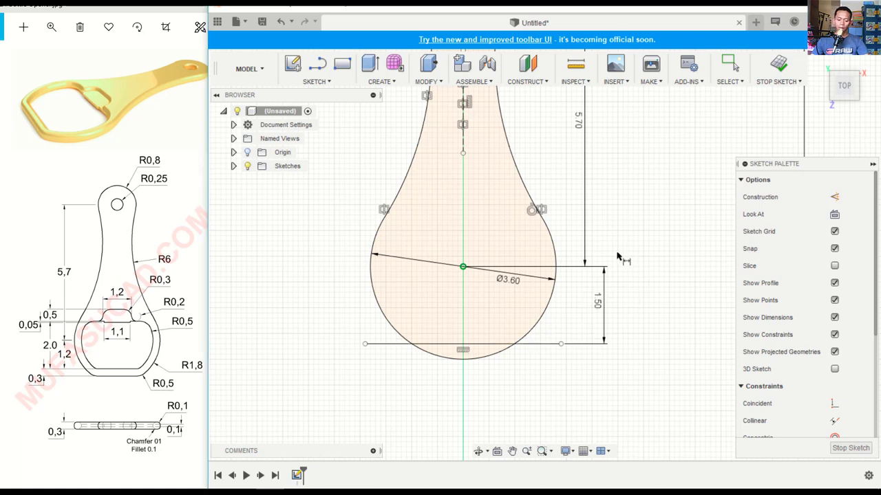
Step: Trim the bottom line's overhanging ends and the arc beneath it
left_click(544, 344)
left_click(403, 343)
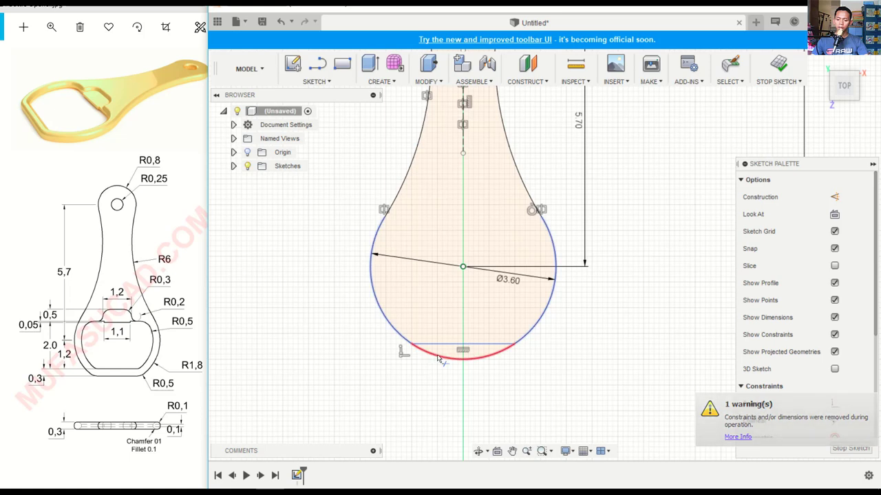
left_click(438, 358)
scroll(437, 361, "up", 3)
scroll(435, 360, "up", 3)
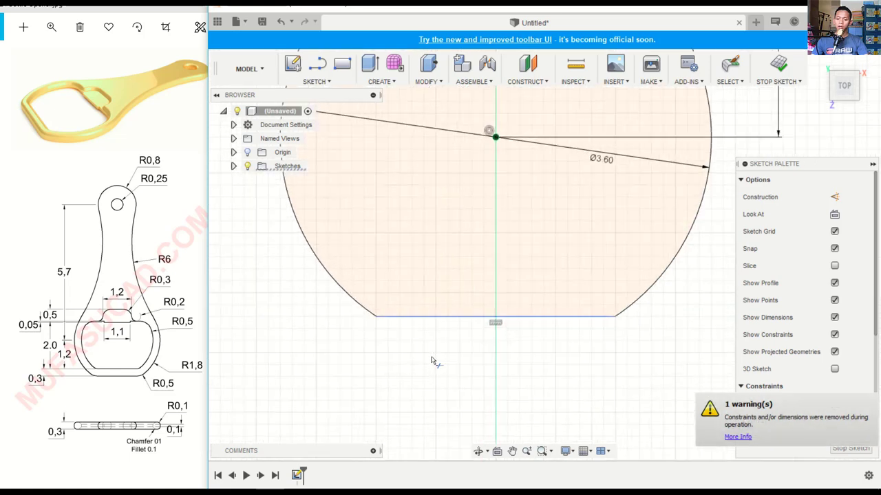
scroll(383, 316, "down", 2)
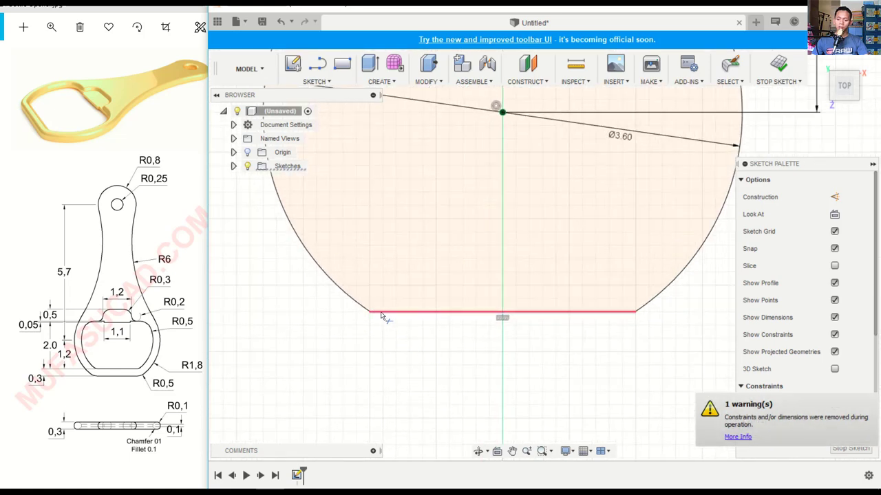
Step: Fillet the left bottom corner with a 0.50 mm radius
left_click(317, 83)
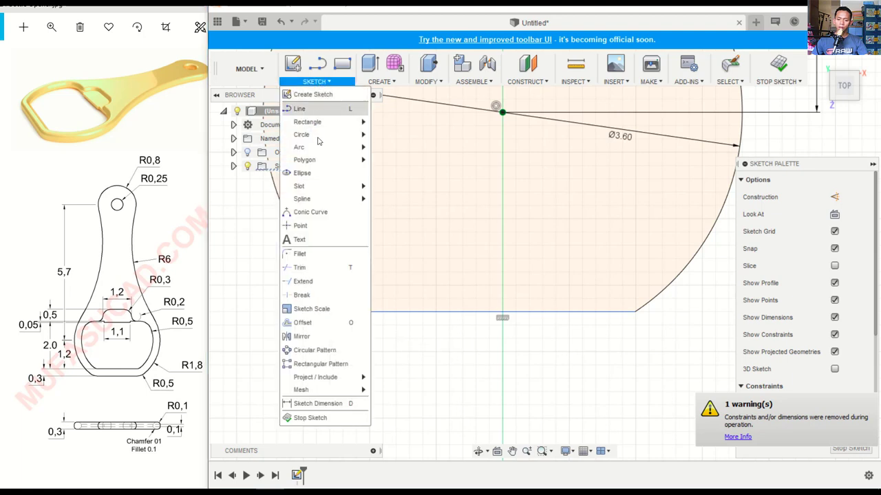
left_click(321, 254)
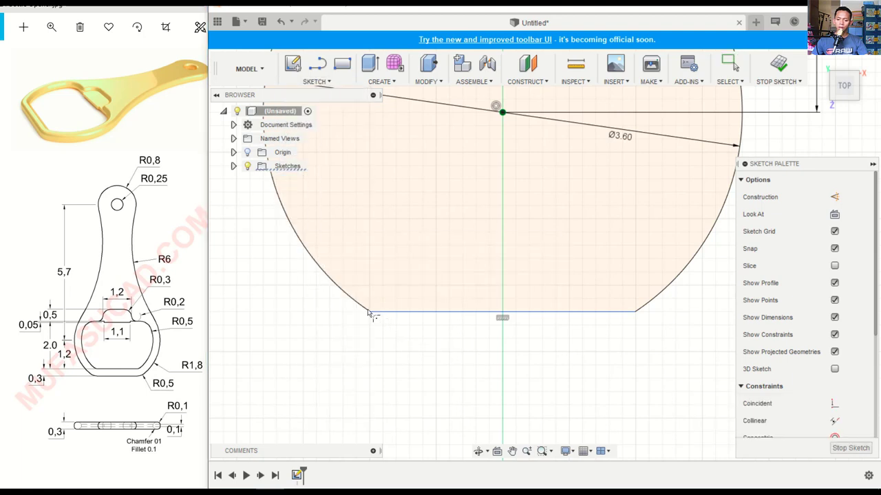
left_click(372, 313)
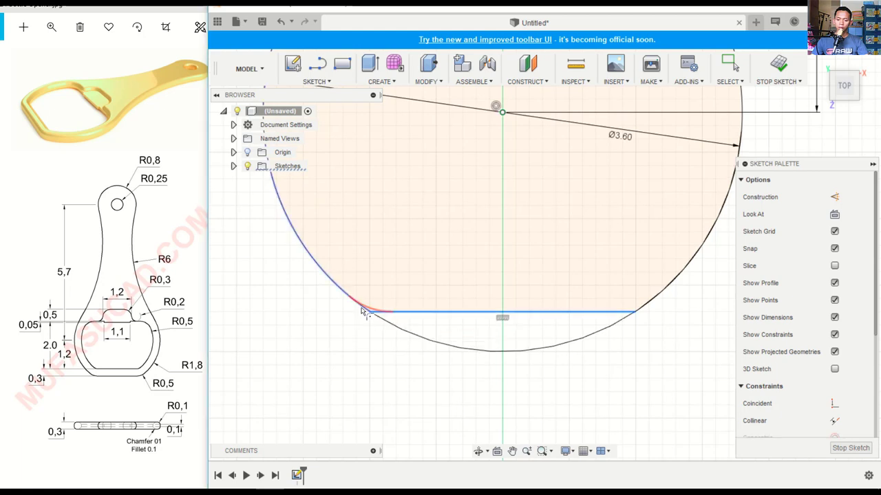
left_click(363, 312)
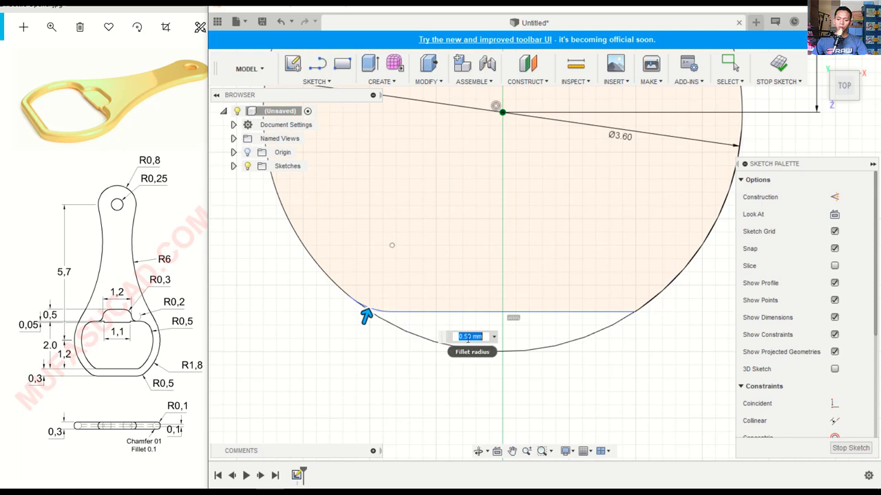
key("Return")
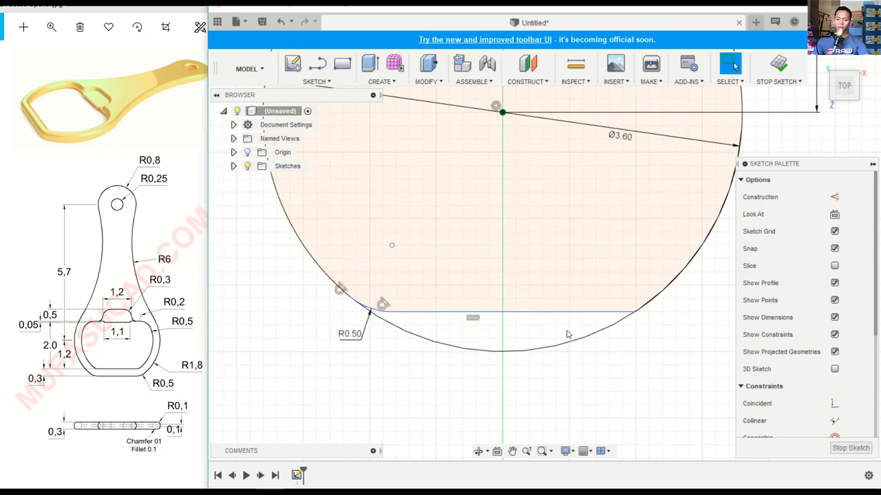
Step: Fillet the right bottom corner with a 0.50 mm radius
left_click(318, 81)
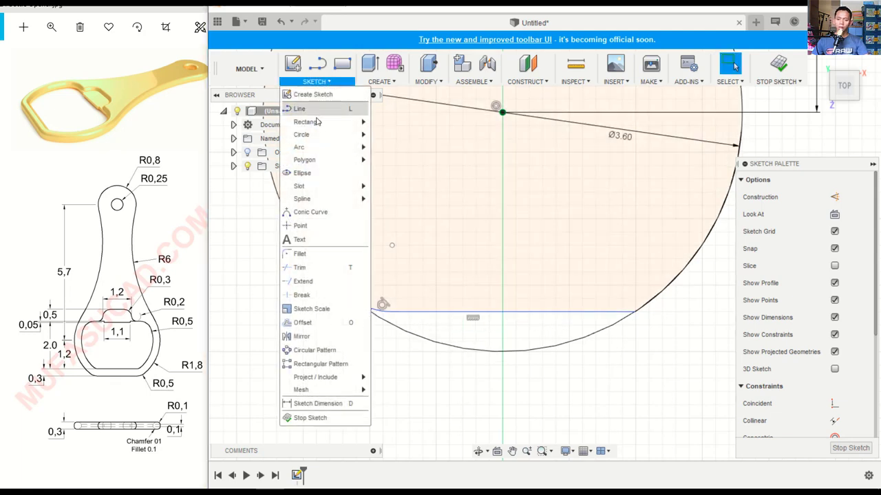
left_click(300, 253)
left_click(621, 313)
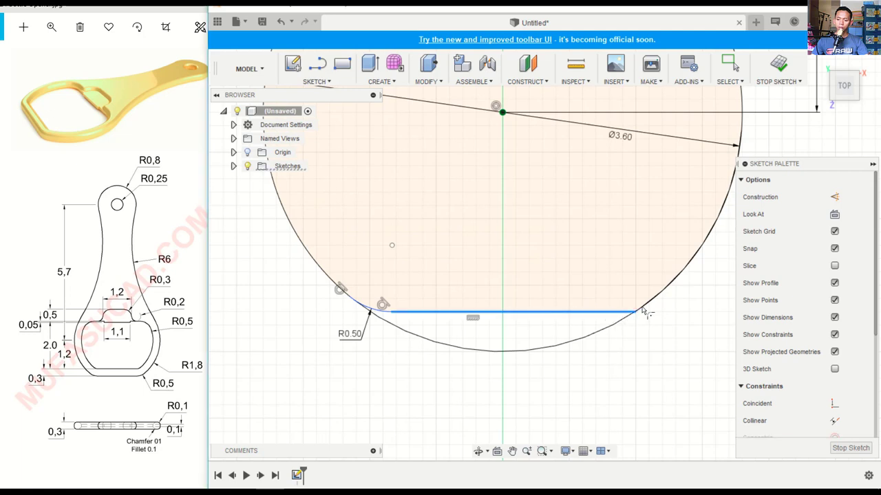
left_click(647, 306)
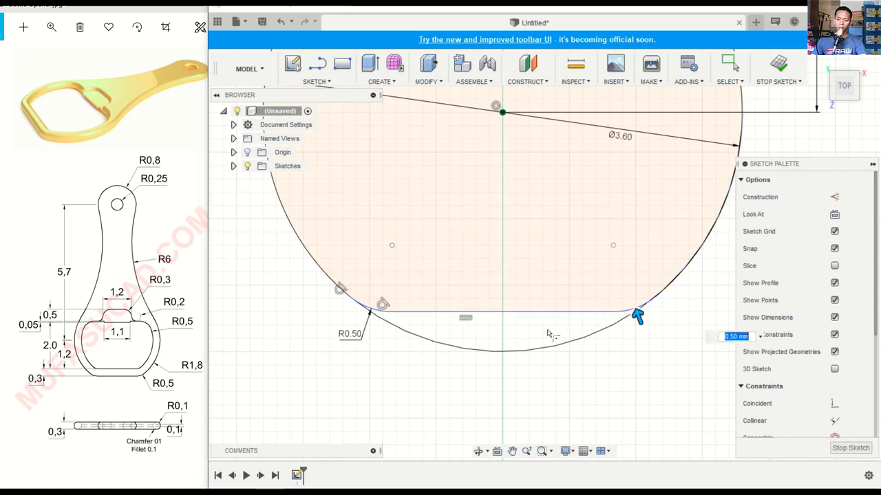
key("Return")
scroll(532, 238, "down", 1)
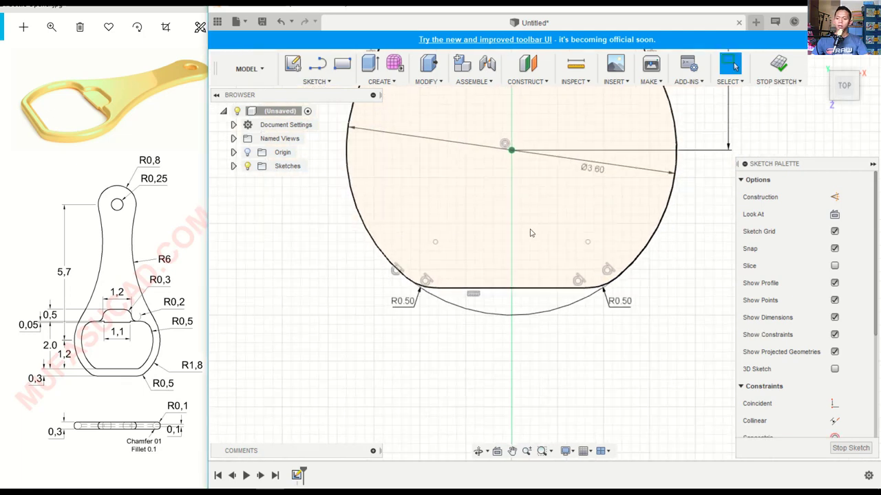
scroll(529, 232, "down", 1)
scroll(516, 177, "down", 1)
scroll(478, 232, "down", 1)
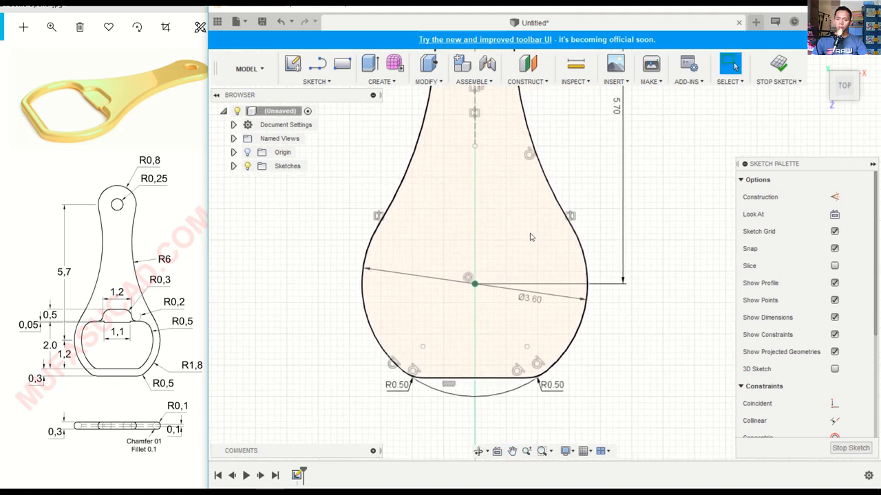
Step: Offset the whole pear-shaped profile chain -0.3 mm inward to form the rim
left_click(475, 377)
left_click(317, 81)
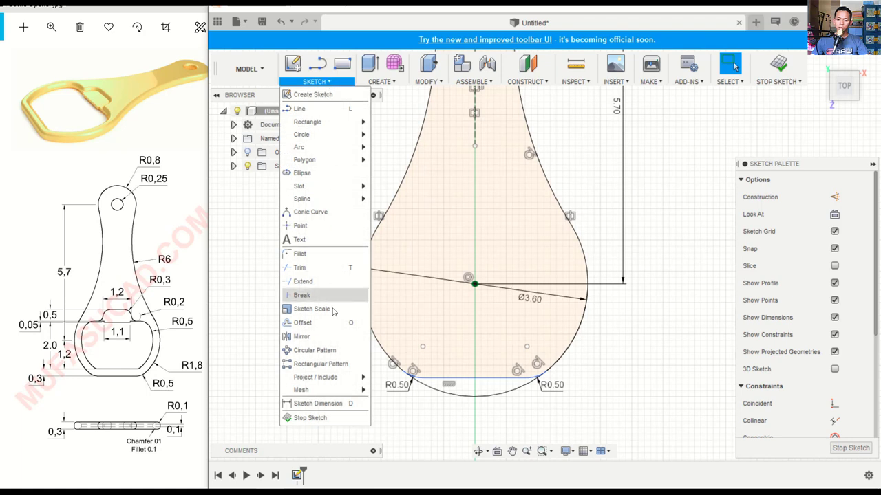
left_click(331, 324)
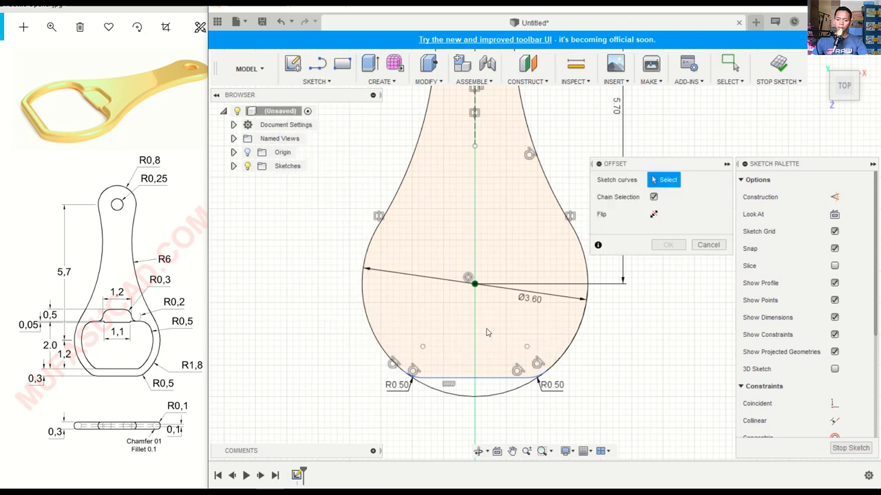
left_click(576, 343)
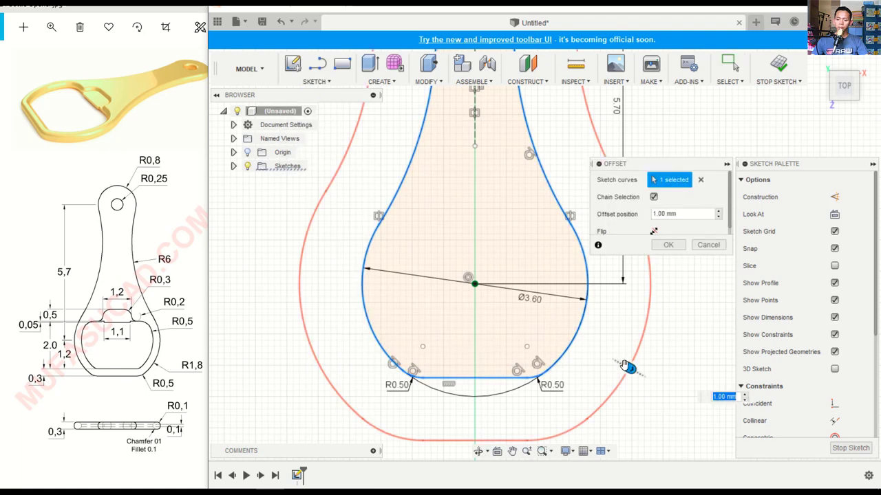
left_click_drag(628, 367, 558, 329)
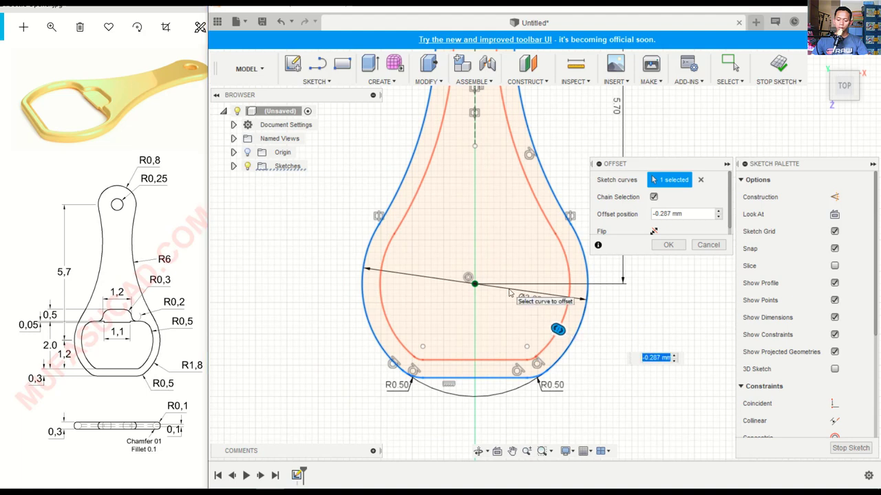
type("-0")
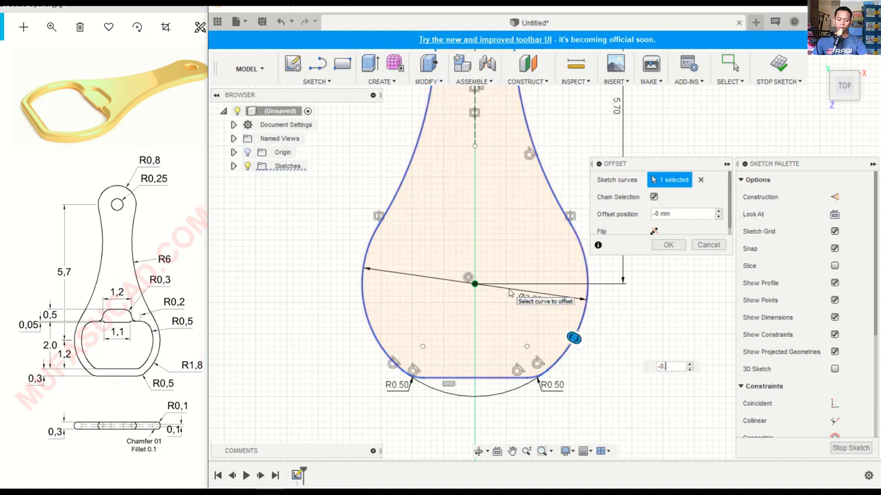
type(".3")
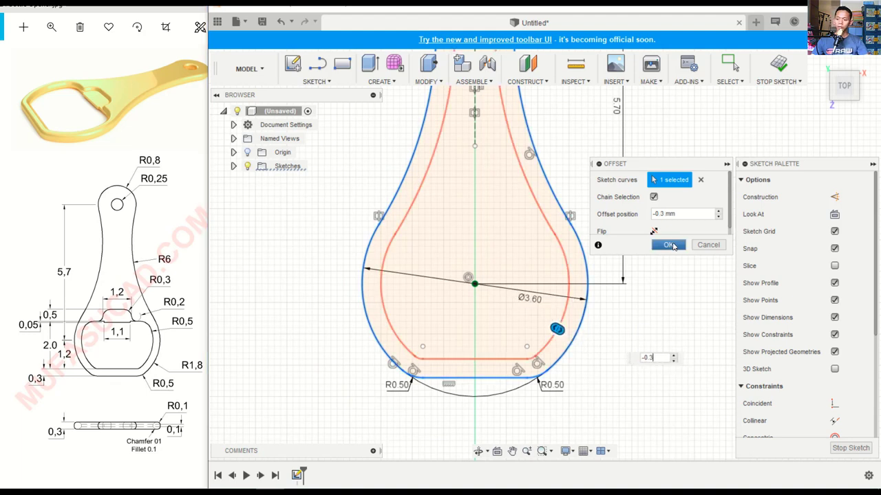
left_click(669, 245)
middle_click_drag(470, 223, 426, 247)
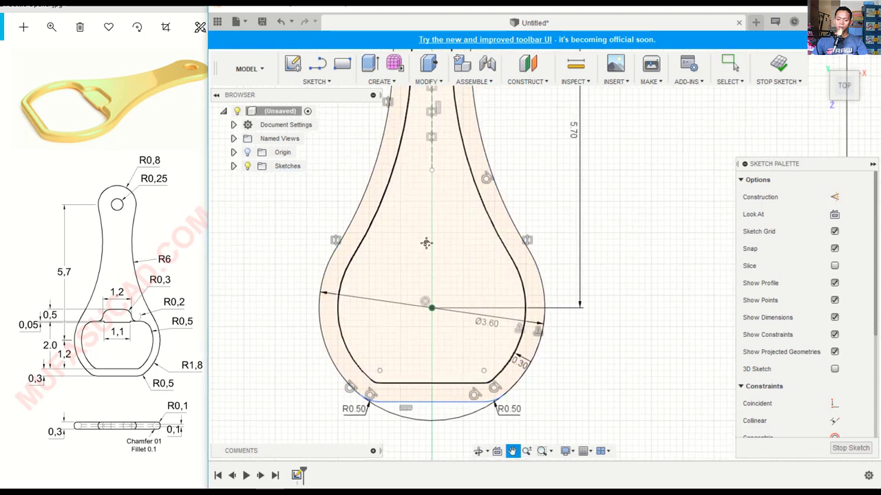
Step: Draw a horizontal line across the profile, dimensioned 2.00 above the inner bottom edge
key("l")
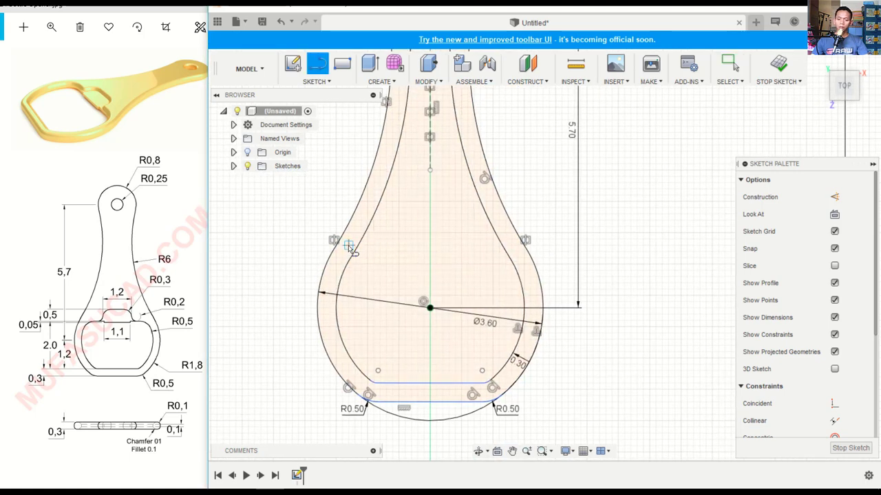
left_click(306, 248)
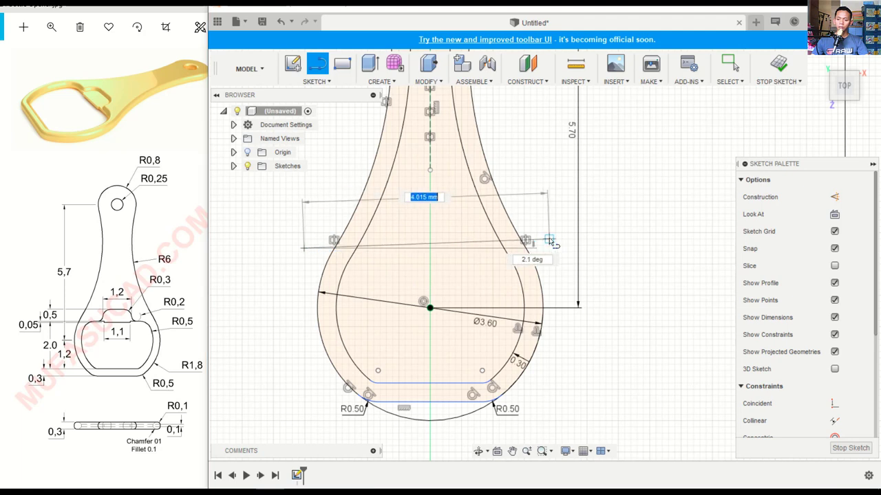
left_click(543, 248)
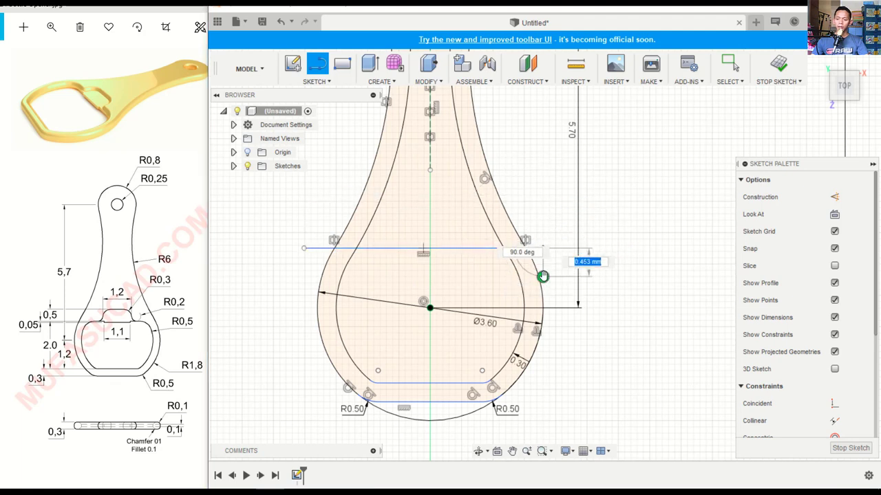
key("Escape")
key("Escape")
key("d")
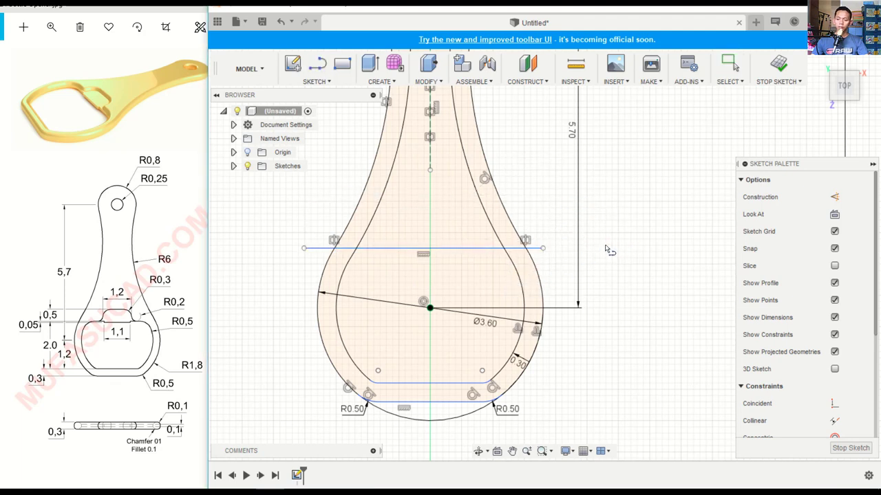
left_click(457, 384)
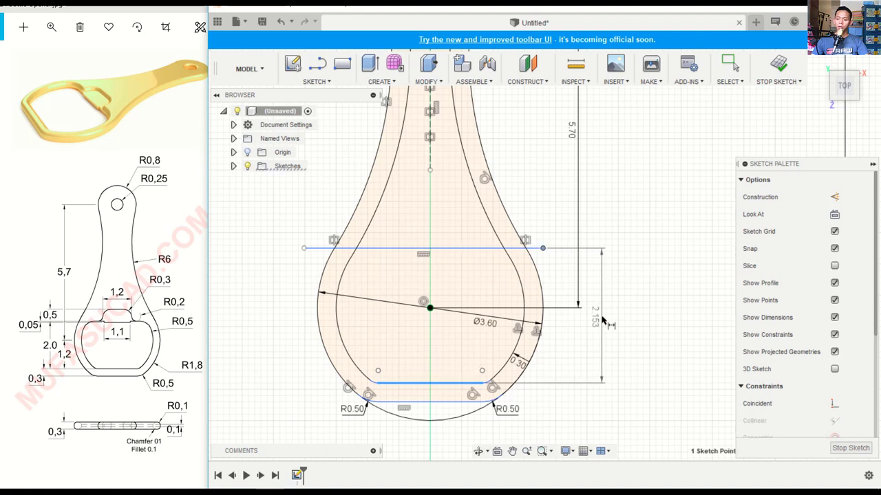
left_click(604, 318)
type("2")
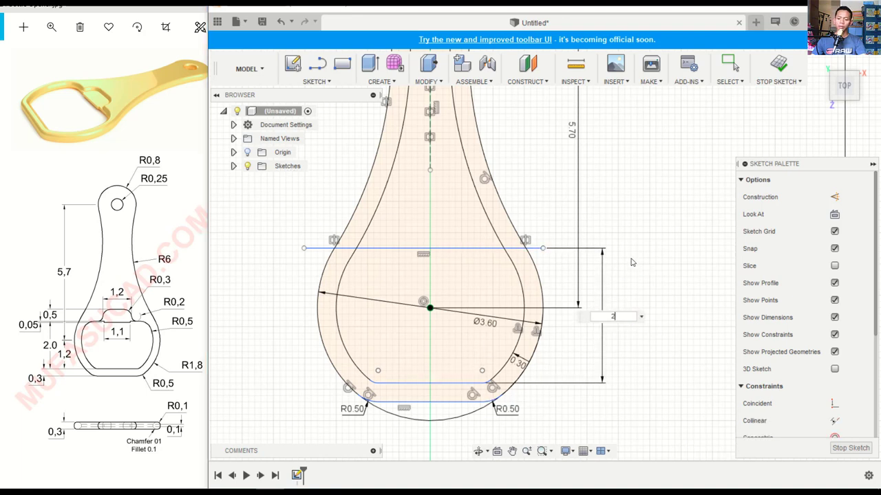
key("Return")
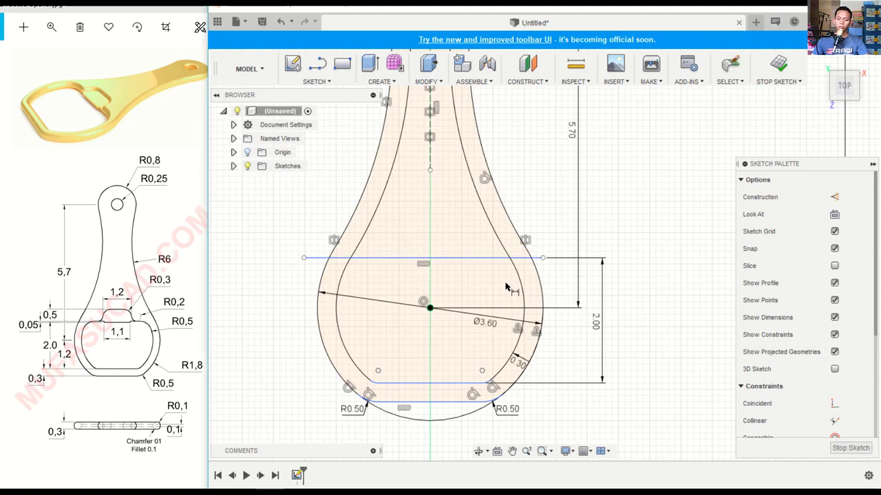
scroll(526, 265, "up", 2)
Step: Trim the top line's overhanging ends and both inner arc pieces above the top line
key("t")
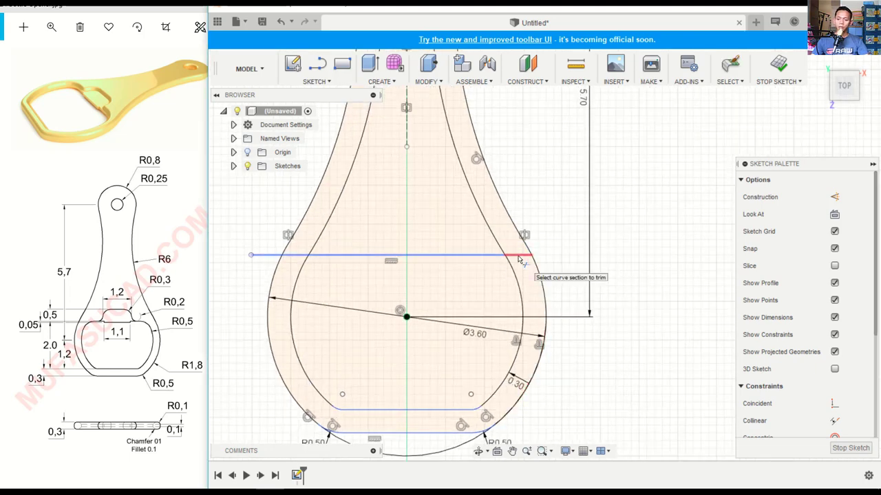
left_click(519, 259)
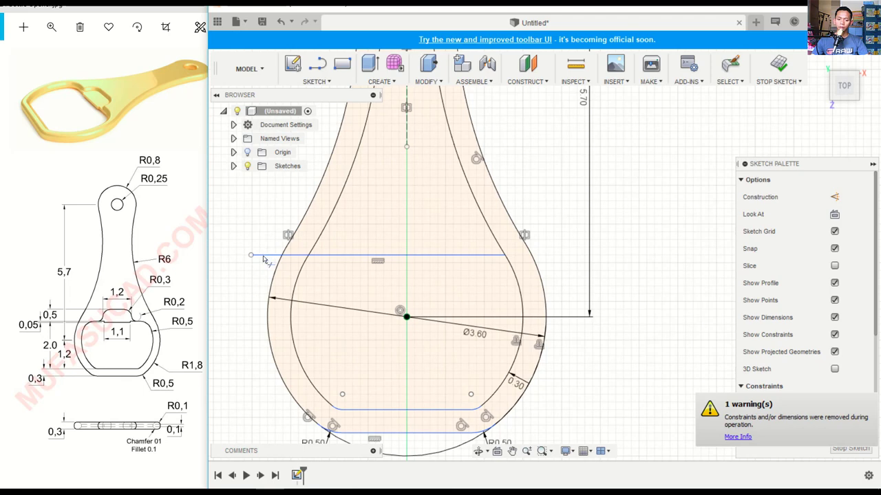
left_click(263, 256)
left_click(293, 256)
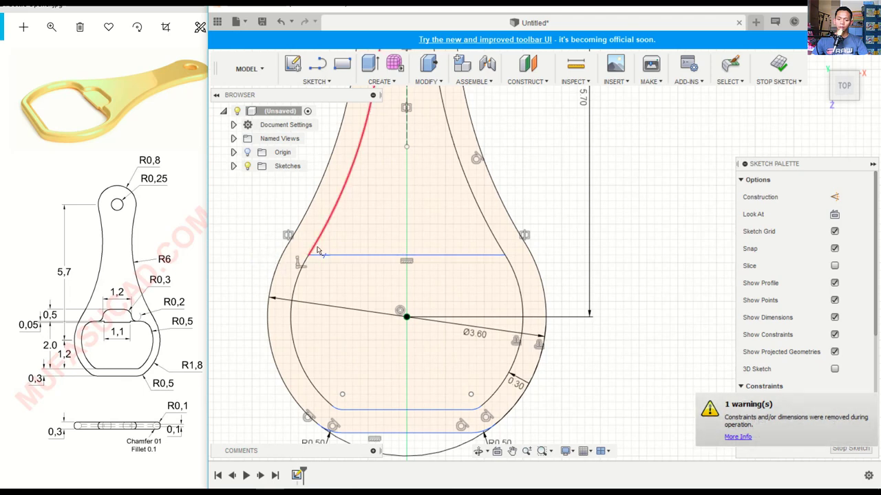
left_click(318, 249)
left_click(483, 233)
Step: Pan and zoom around the outline to check the top hole and the lower opening
scroll(476, 232, "down", 2)
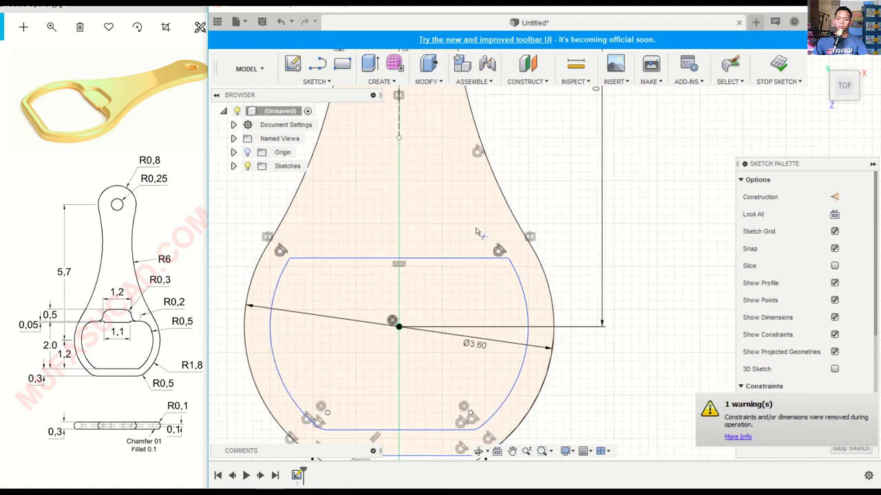
scroll(476, 232, "down", 2)
scroll(476, 232, "down", 2)
scroll(476, 231, "down", 1)
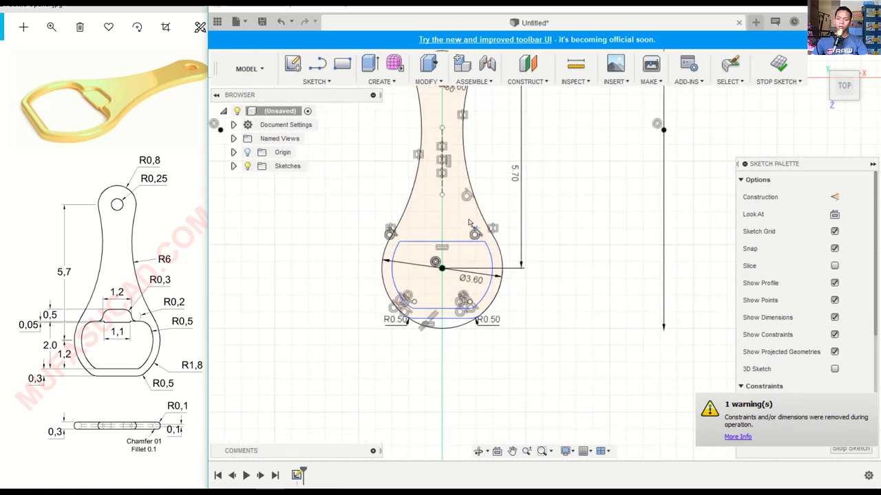
middle_click_drag(468, 176, 476, 282)
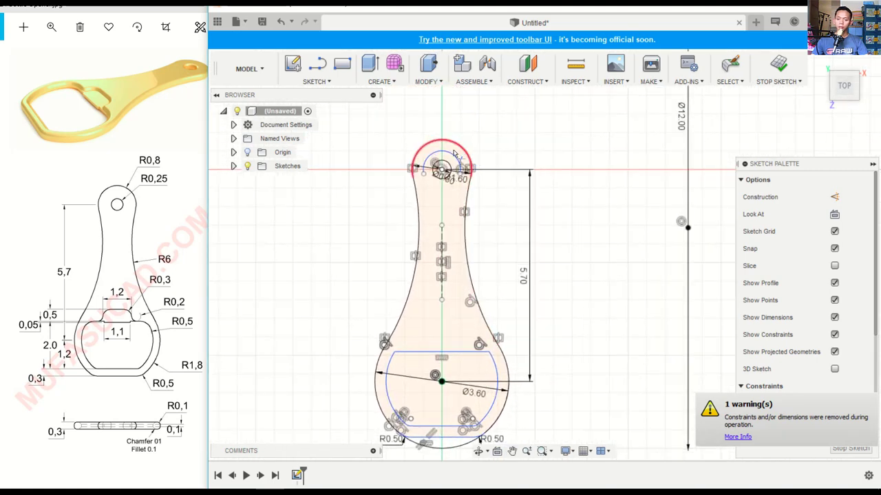
scroll(461, 157, "up", 3)
left_click(459, 158)
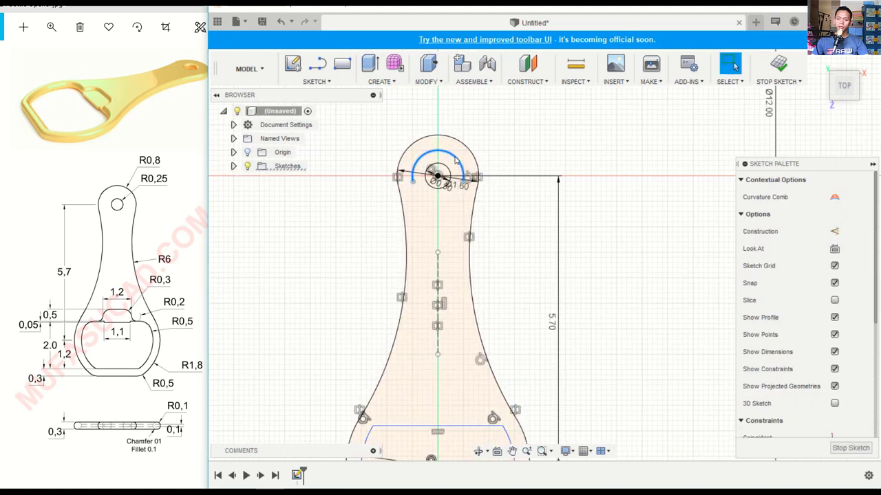
middle_click_drag(475, 250, 468, 156)
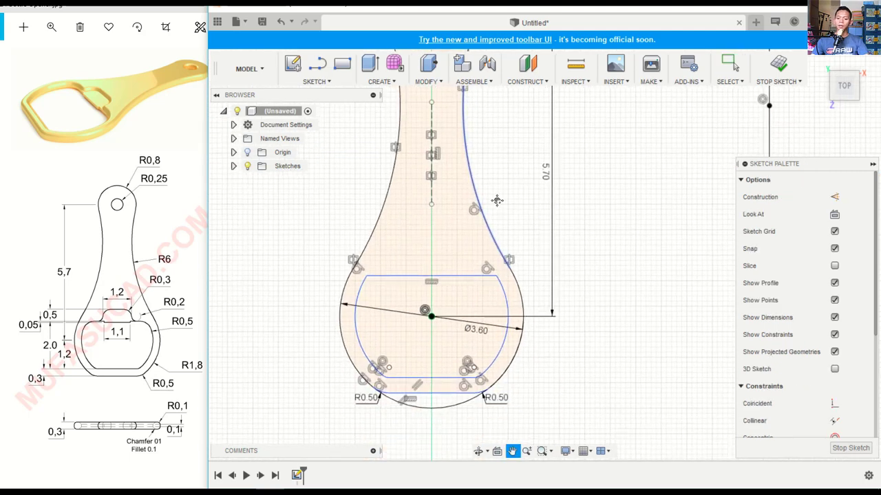
middle_click_drag(452, 358, 451, 267)
key("Escape")
scroll(451, 268, "up", 2)
scroll(451, 268, "up", 2)
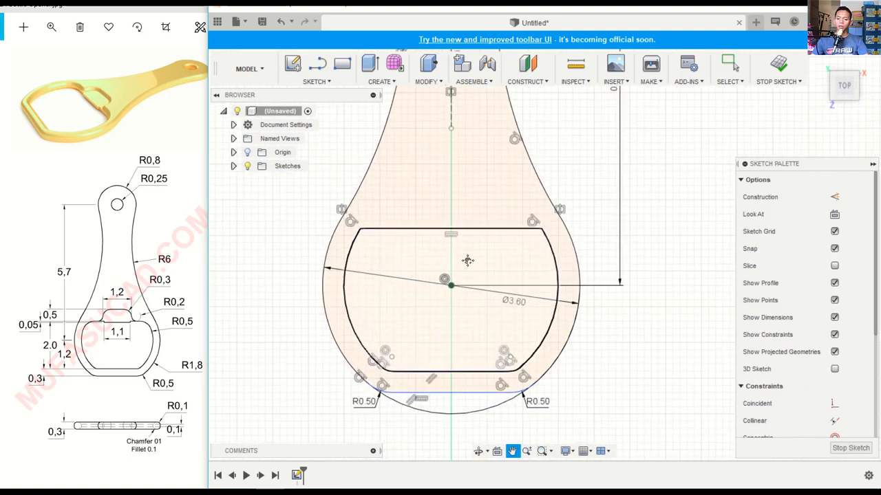
scroll(441, 270, "up", 1)
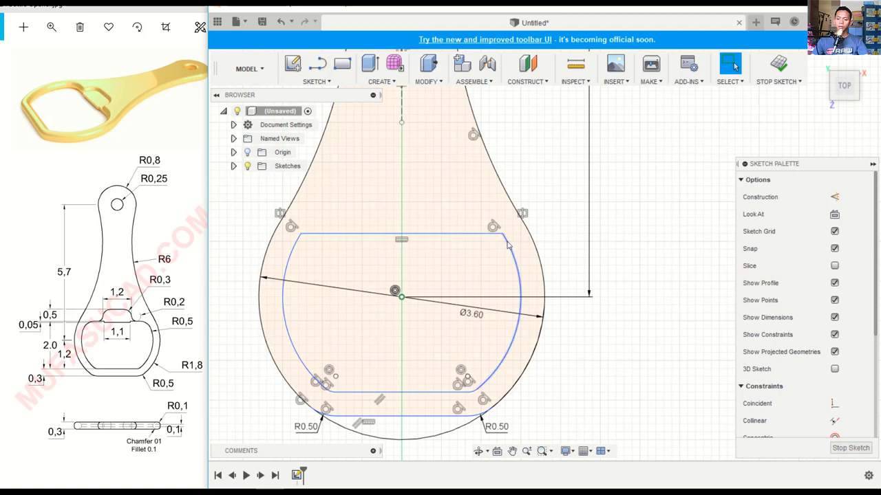
Step: Round the inner opening's top-right corner with a 0.5 radius sketch fillet
left_click(349, 125)
left_click(317, 82)
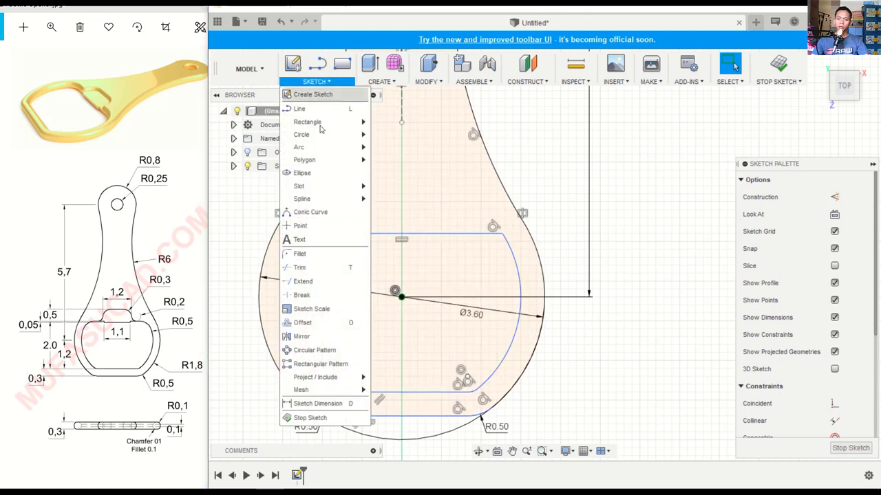
left_click(300, 255)
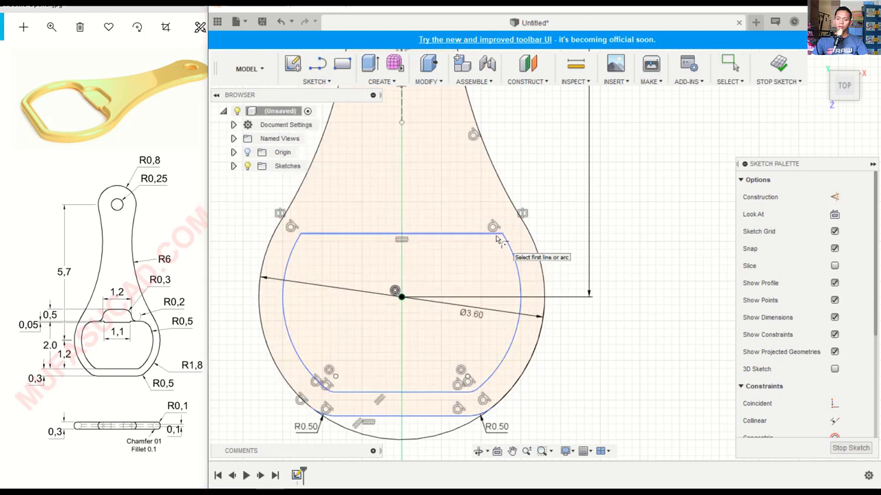
left_click(512, 253)
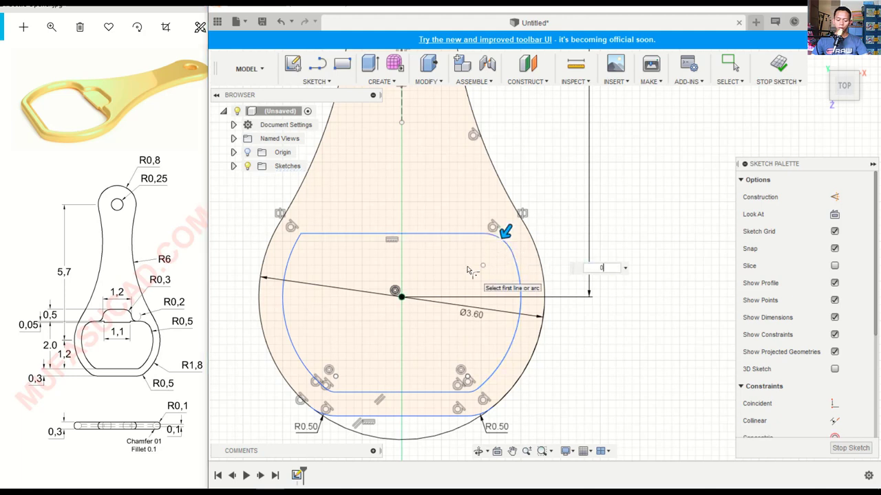
type(".5")
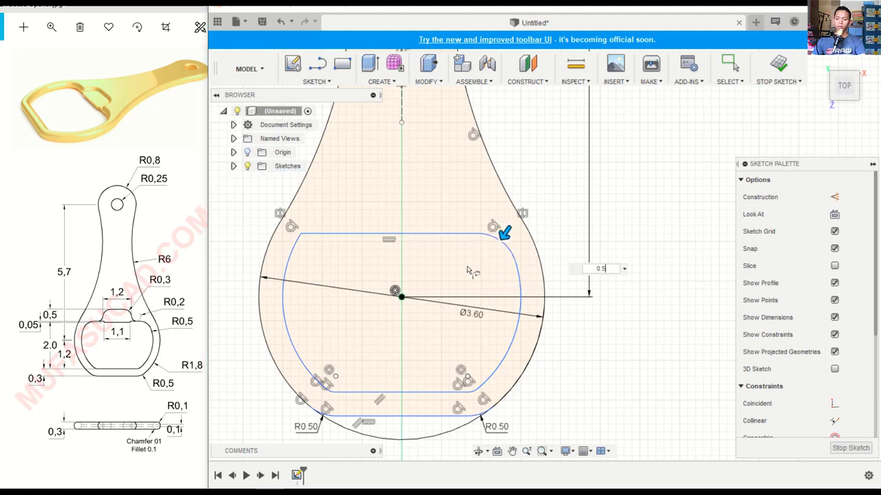
key("Return")
Step: Round the top-left corner, between the top line and left arc, with a 0.5 fillet
left_click(316, 81)
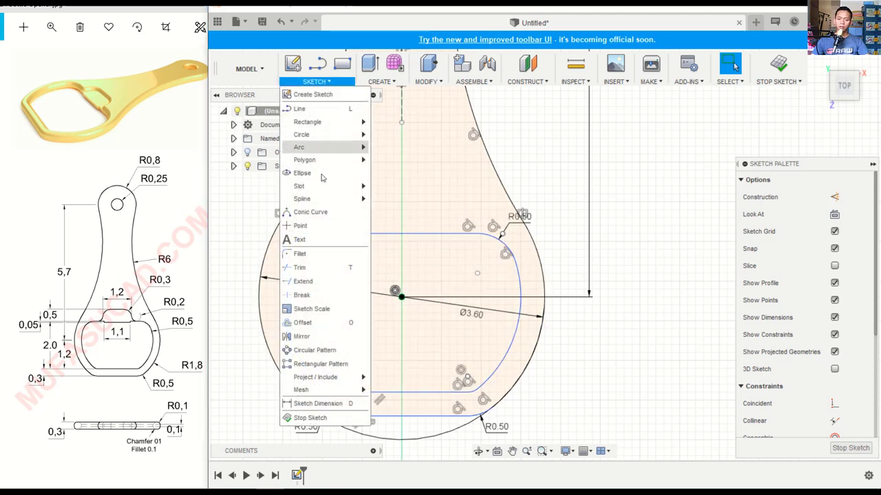
left_click(300, 252)
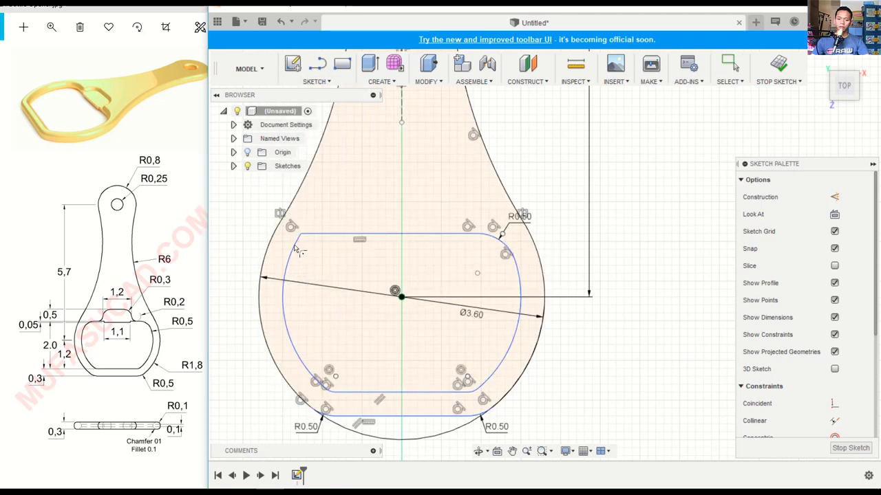
left_click(307, 236)
left_click(295, 245)
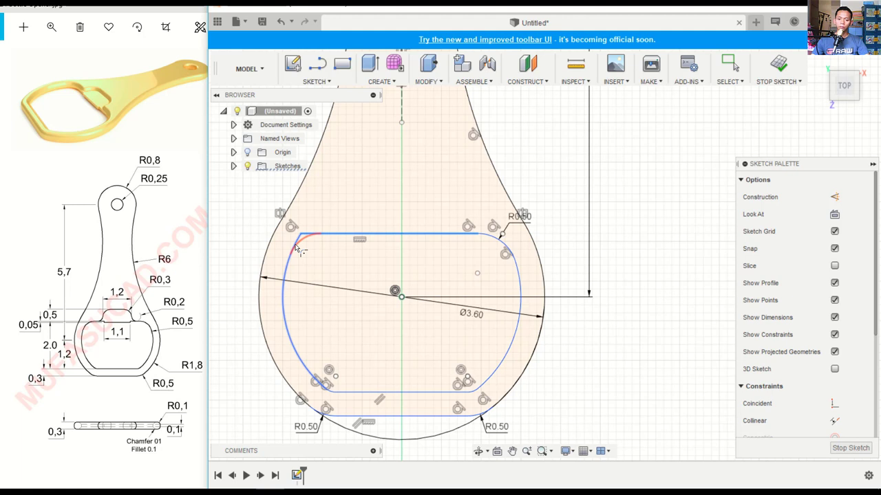
left_click(297, 250)
type("0.5")
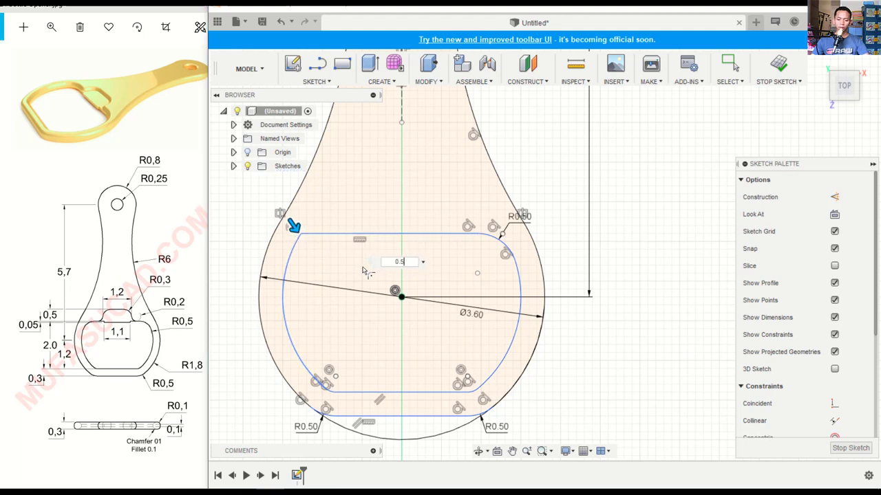
key("Return")
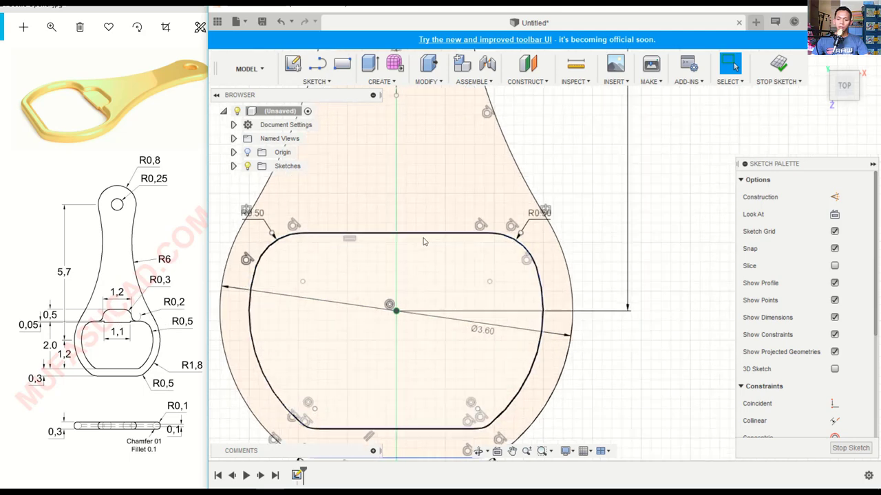
Step: Draw a 0.05 line down from the top edge at the centre axis
scroll(426, 232, "up", 3)
left_click(318, 64)
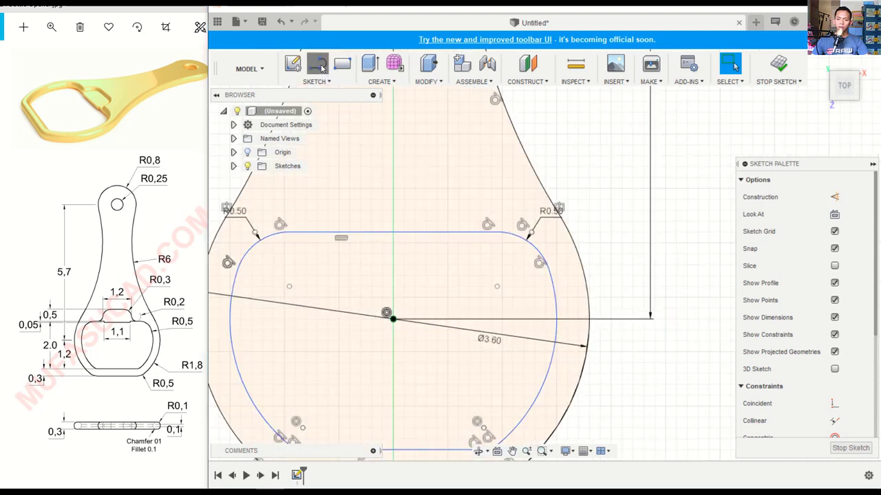
left_click(393, 234)
type("0.05")
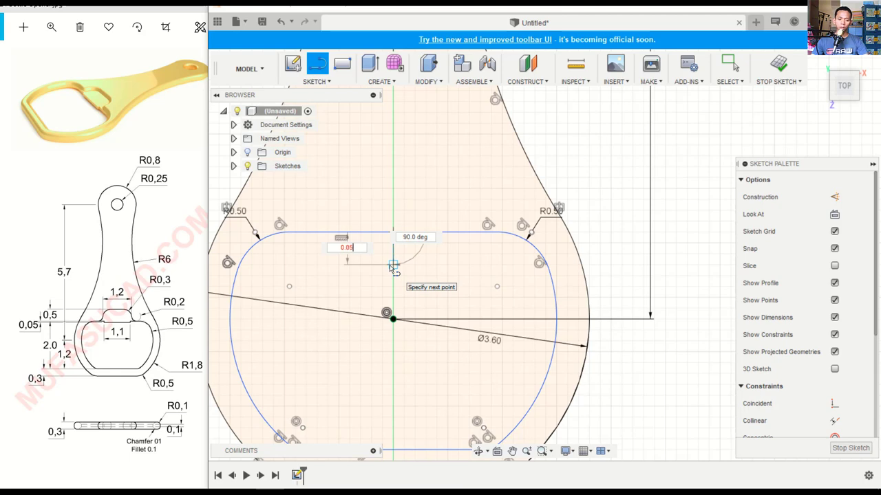
key("Tab")
key("Return")
key("Escape")
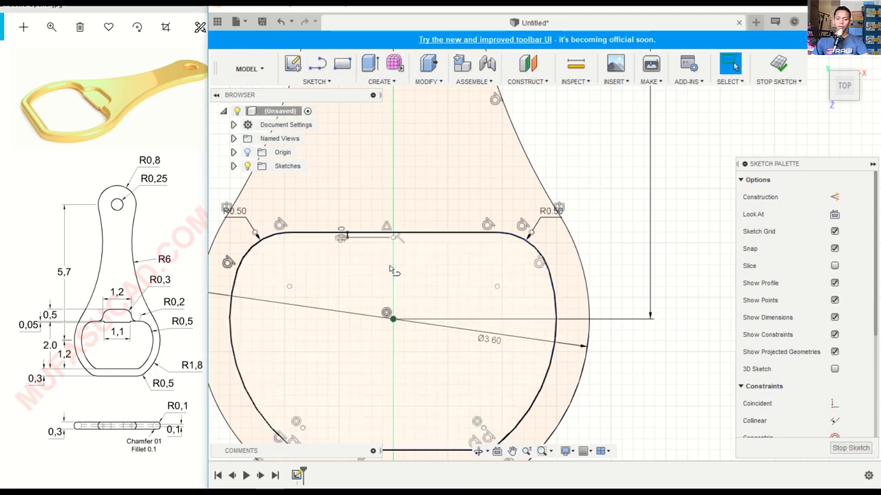
scroll(404, 240, "up", 3)
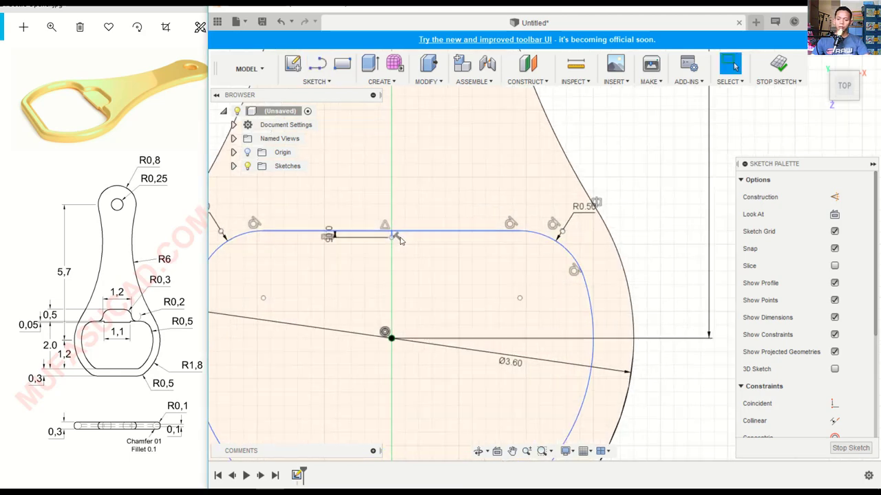
scroll(397, 238, "up", 3)
scroll(387, 230, "up", 2)
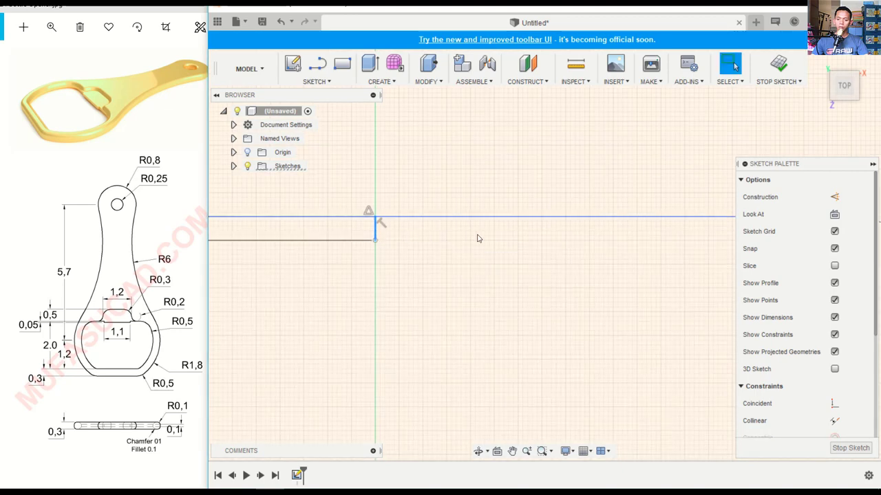
left_click(375, 240)
key("Escape")
Step: Draw a 0.55 horizontal line from the short line's end point
scroll(399, 248, "down", 1)
scroll(407, 250, "down", 2)
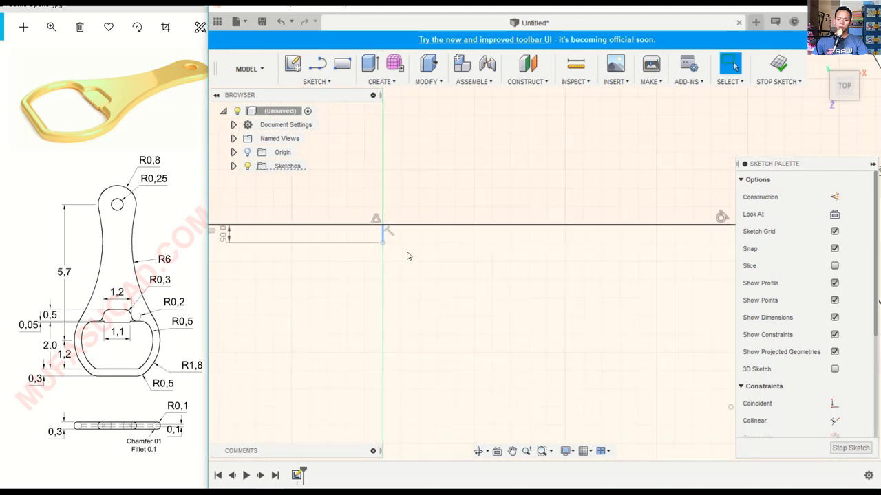
scroll(413, 258, "down", 2)
key("l")
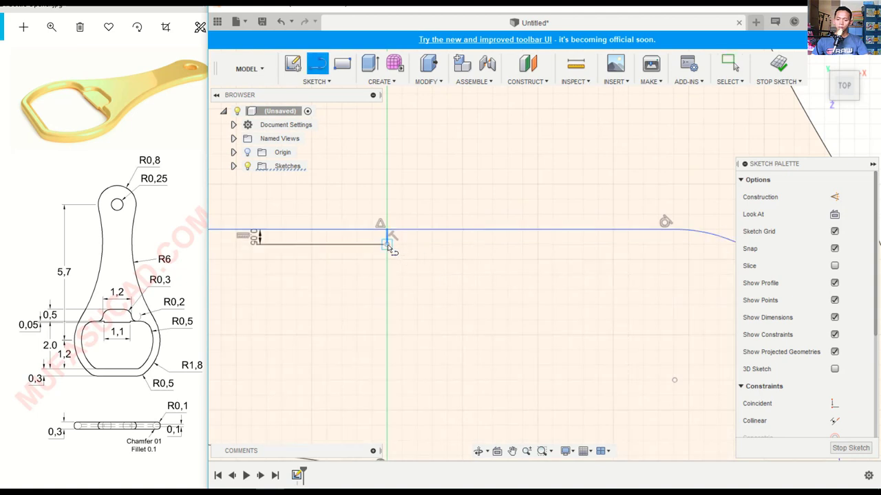
left_click(388, 245)
type("0")
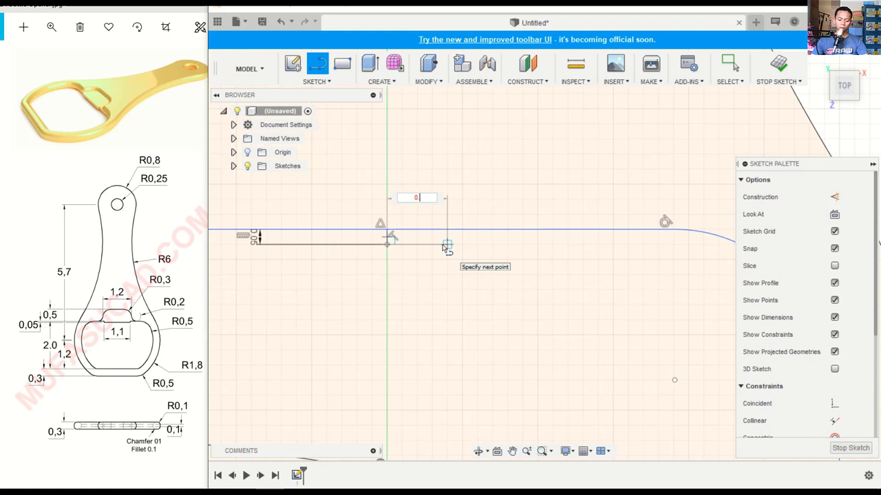
type(".55")
key("Tab")
key("Return")
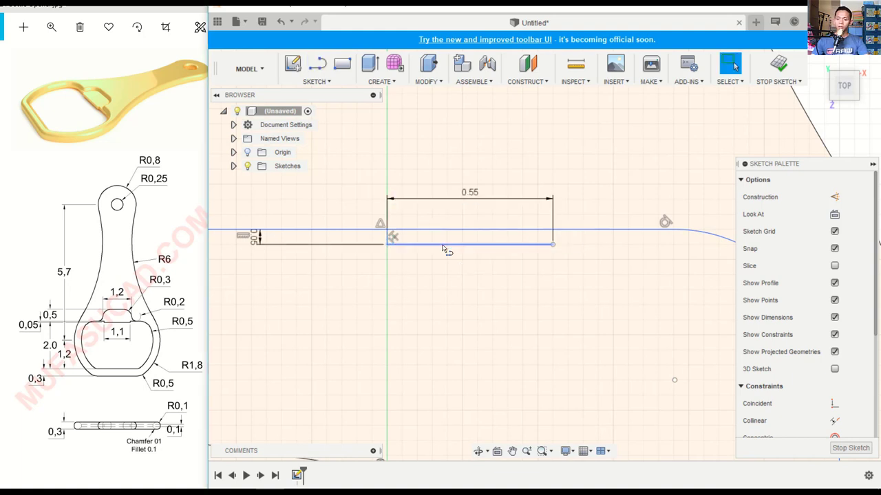
key("Escape")
Step: Close the 0.55 line with a vertical line up to the top edge
key("l")
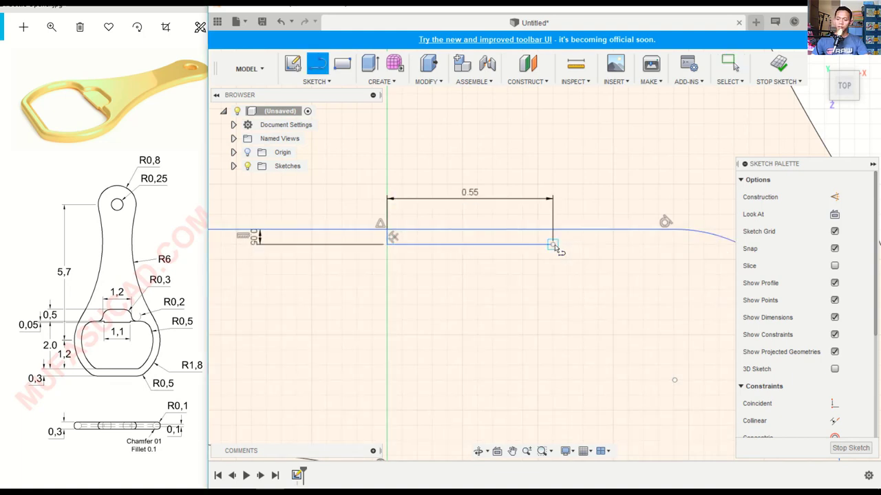
left_click(552, 244)
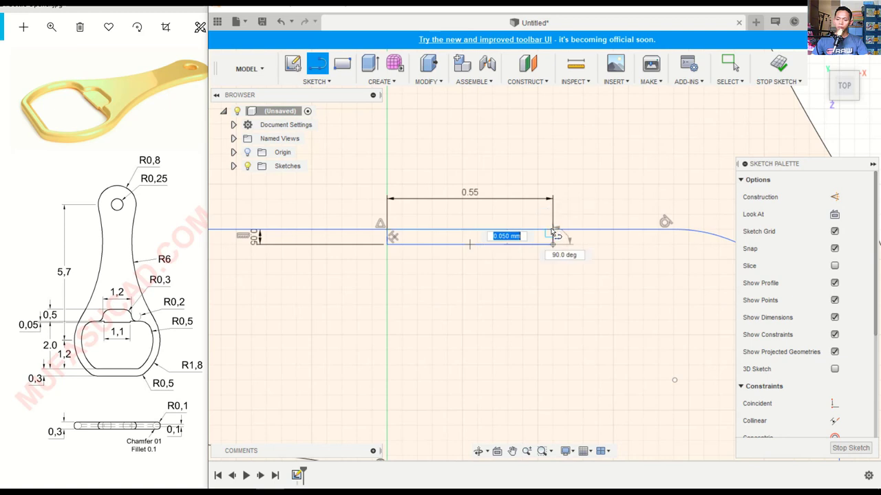
left_click(552, 231)
key("Escape")
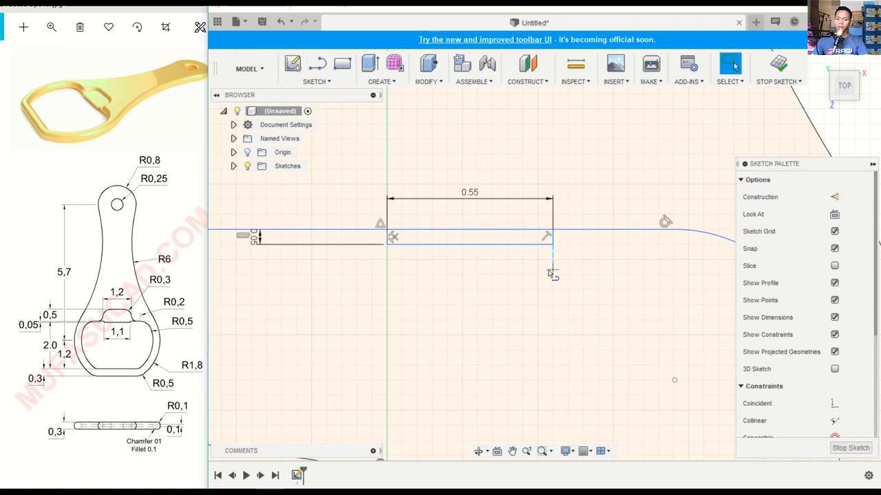
Step: Trim away the line piece left of the notch corner
scroll(389, 238, "up", 2)
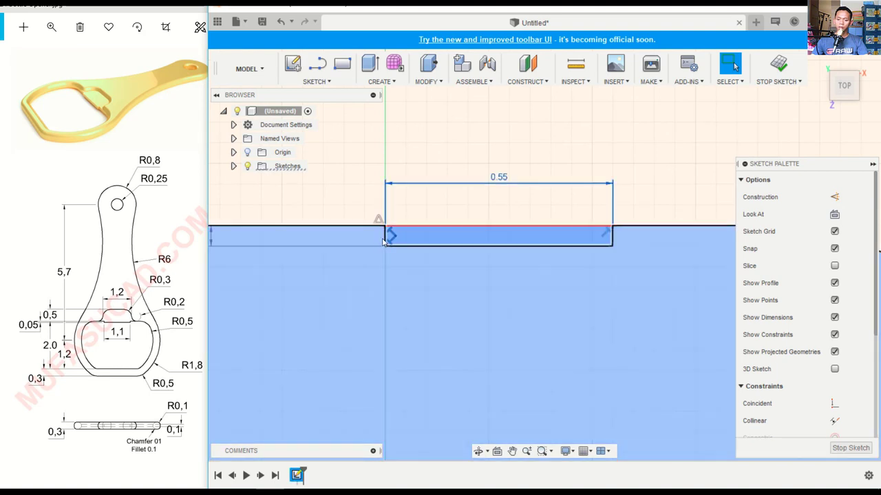
key("t")
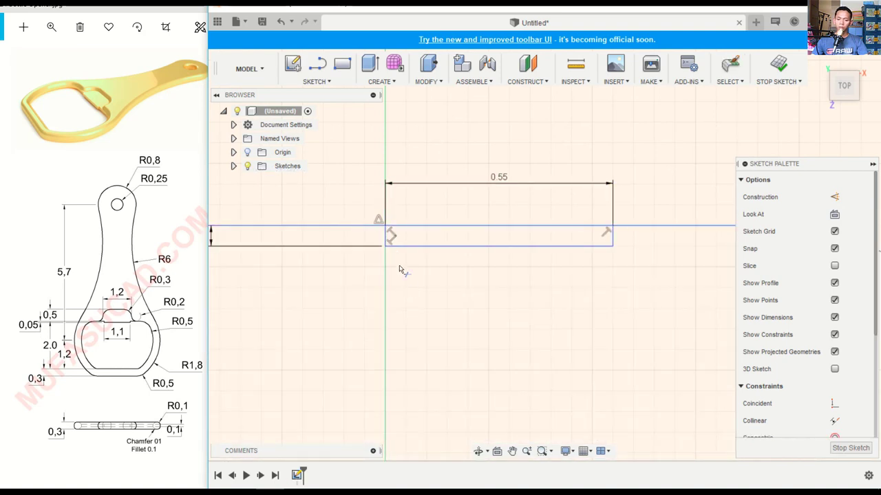
left_click(383, 237)
key("Escape")
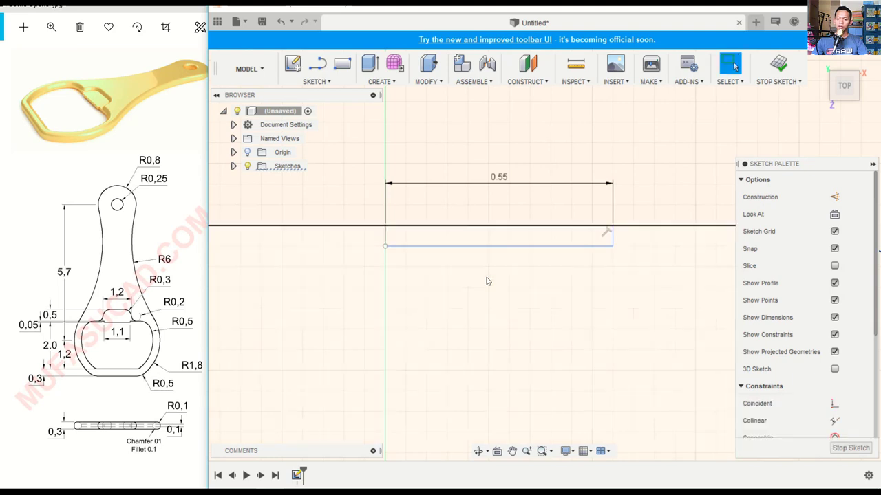
Step: Mirror the 0.55 line and its short end across the vertical centre construction axis
left_click(317, 81)
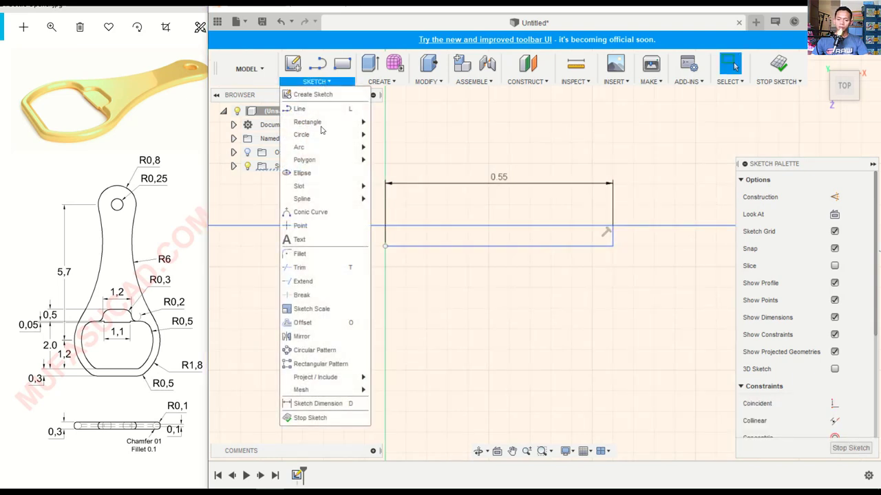
left_click(303, 336)
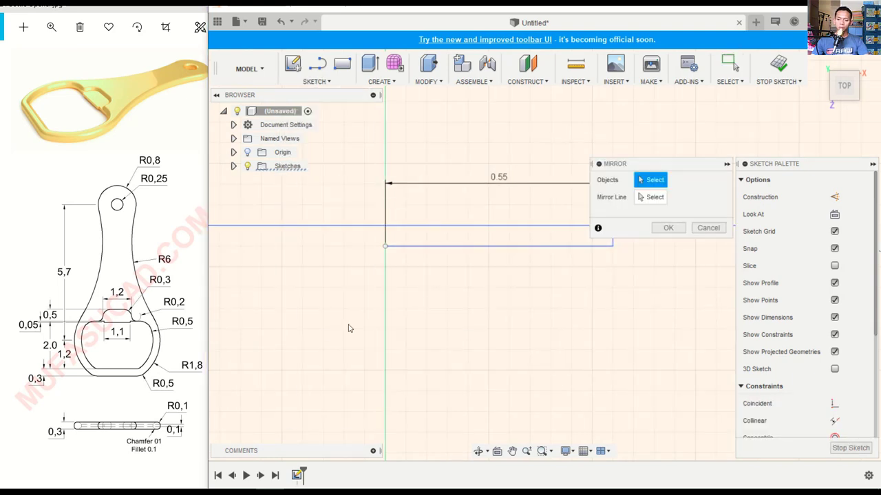
left_click(606, 246)
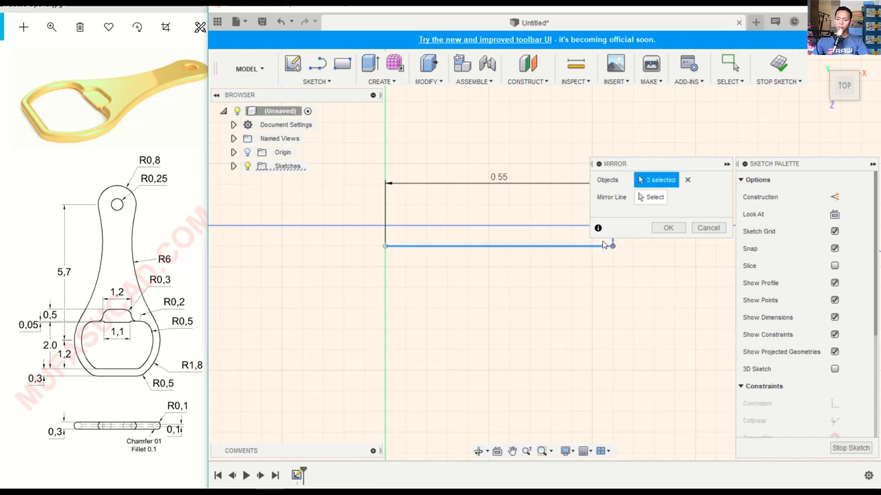
scroll(509, 268, "down", 1)
scroll(506, 261, "down", 2)
scroll(491, 206, "down", 2)
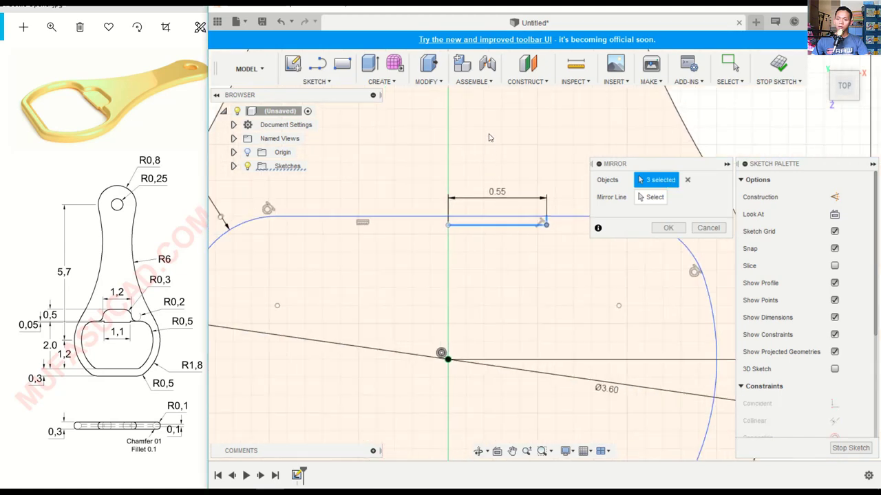
middle_click_drag(588, 137, 577, 210)
left_click(652, 197)
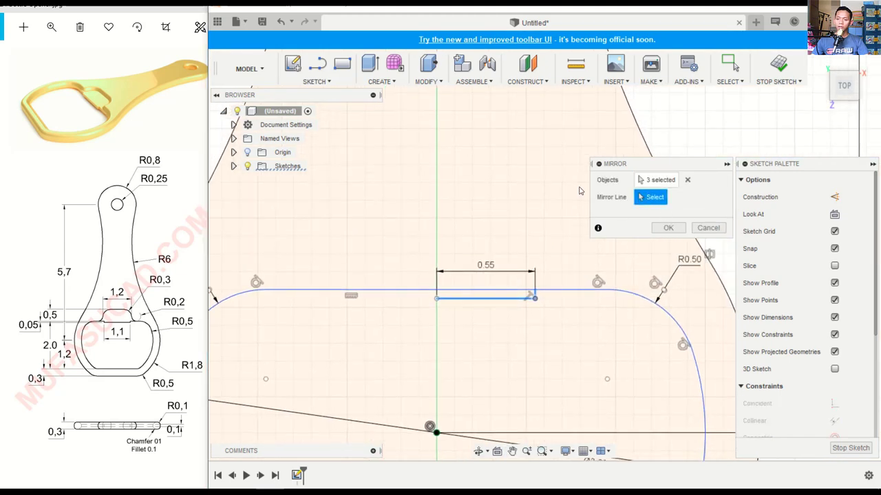
scroll(485, 188, "down", 2)
middle_click_drag(472, 160, 447, 173)
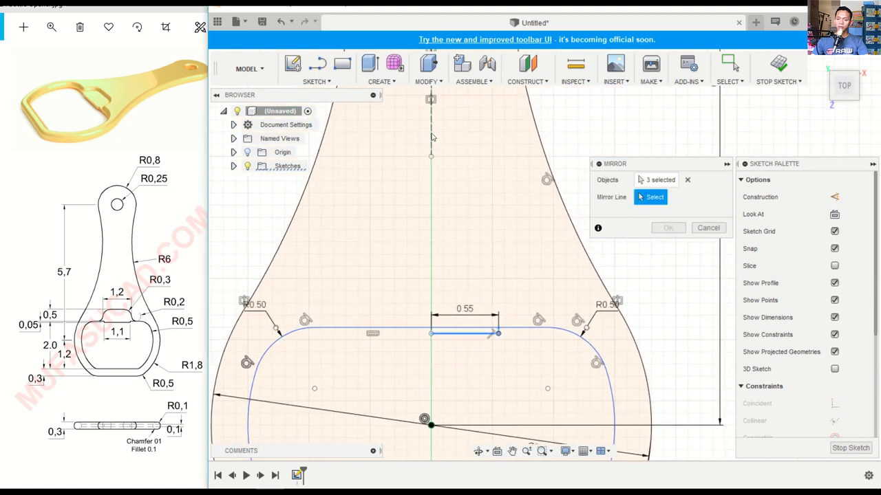
left_click(432, 139)
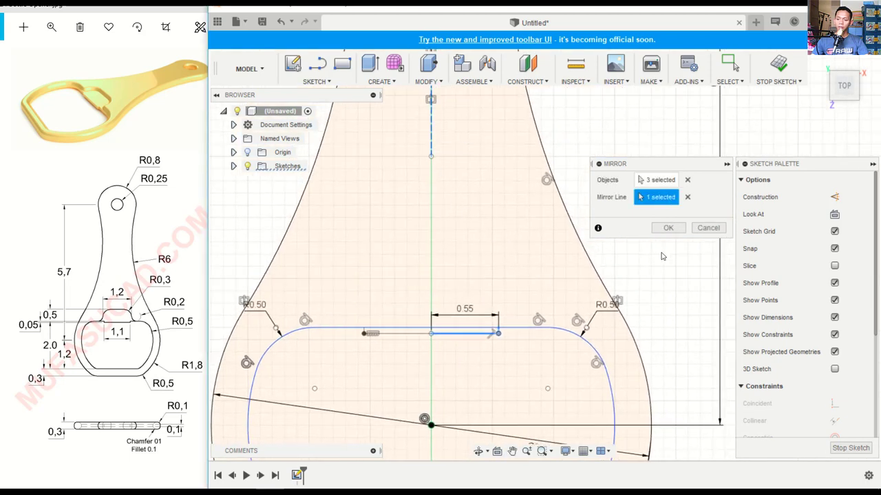
left_click(668, 227)
scroll(379, 336, "up", 2)
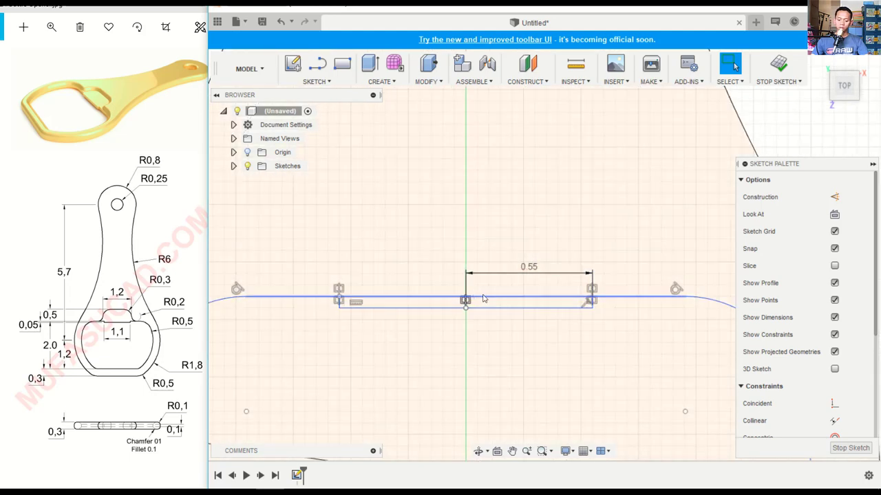
Step: Draw a 0.5 vertical line up from the bottom line and fix the long base line
key("l")
left_click(521, 298)
type("0.5")
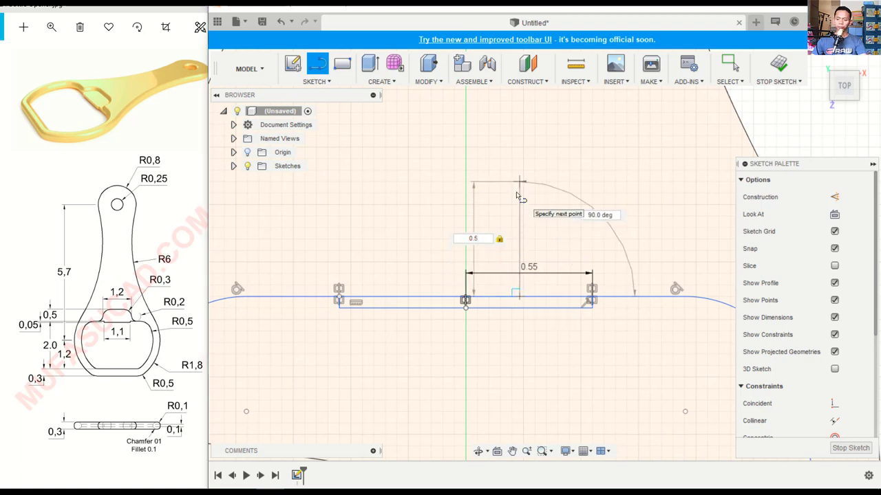
key("Return")
key("Escape")
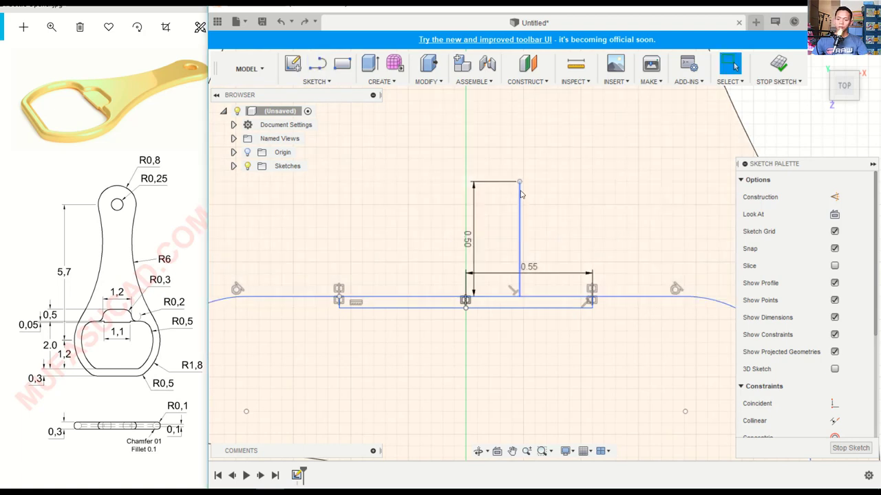
left_click(509, 298)
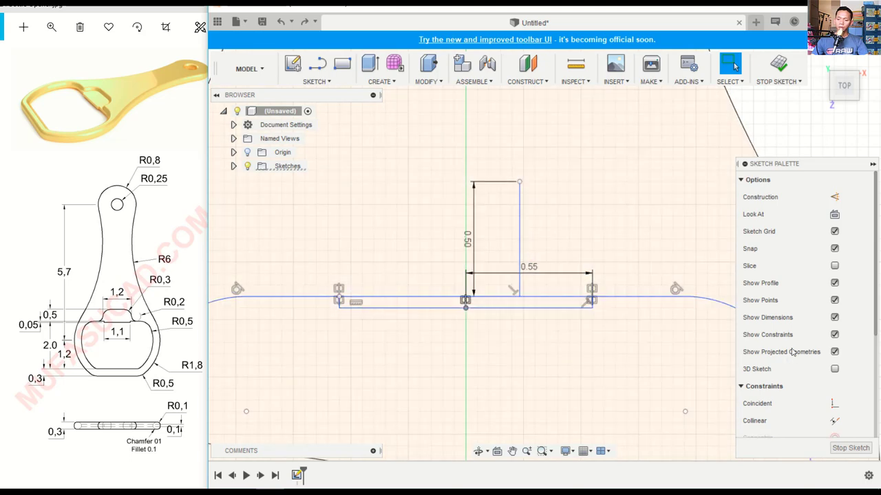
scroll(809, 324, "down", 4)
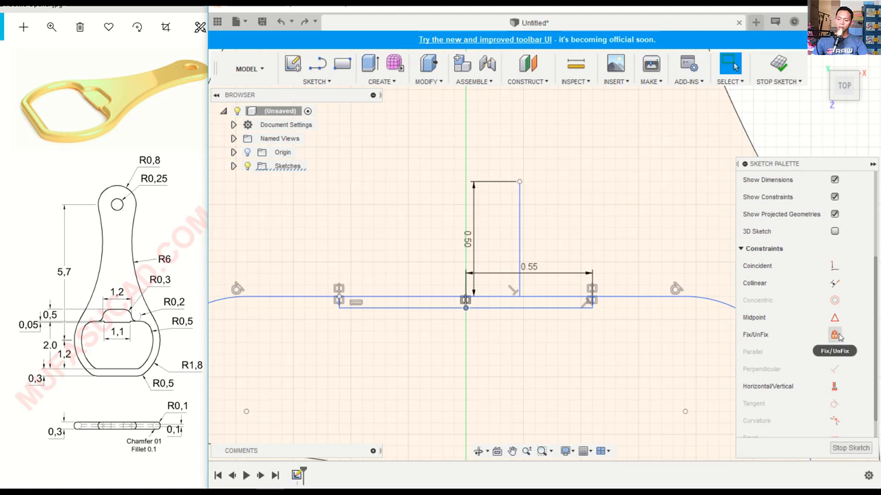
left_click(834, 335)
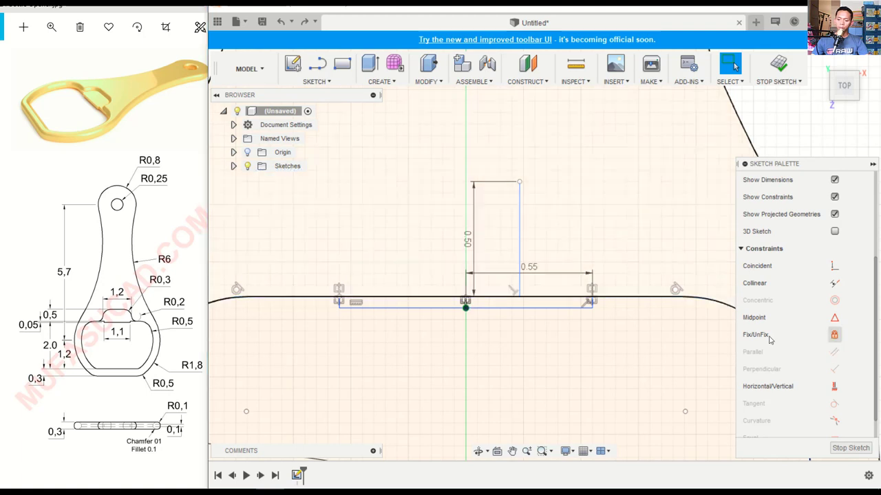
Step: Dimension the vertical line's top endpoint 0.60 horizontally from the origin
key("d")
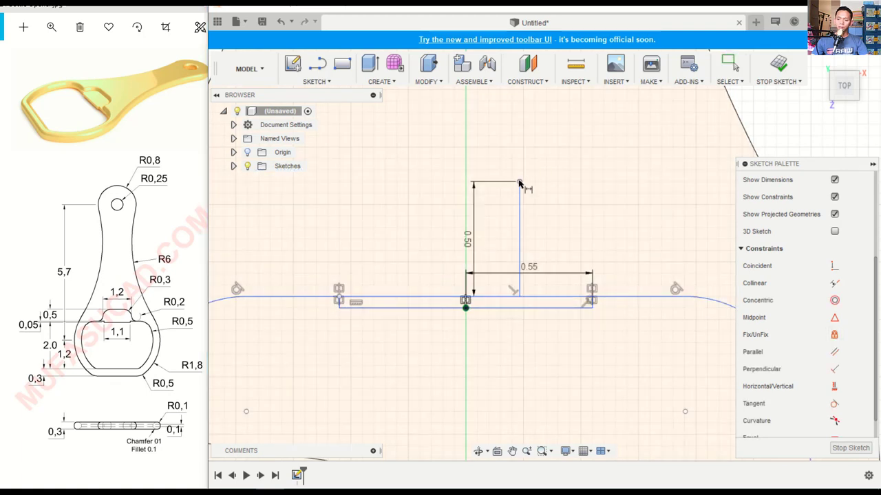
left_click(520, 182)
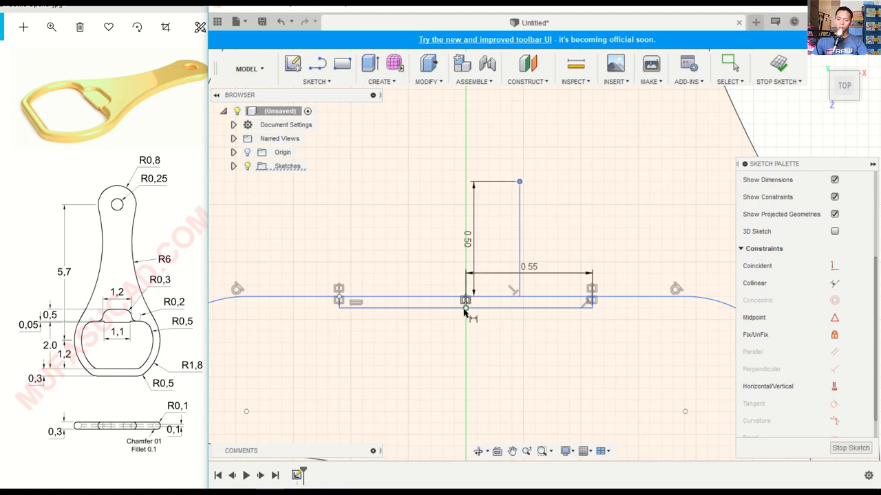
left_click(465, 307)
left_click(537, 141)
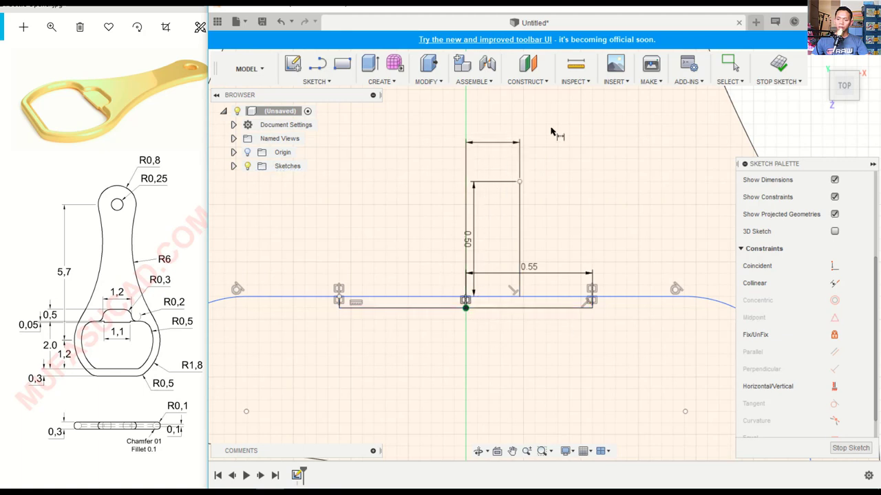
type("0.6")
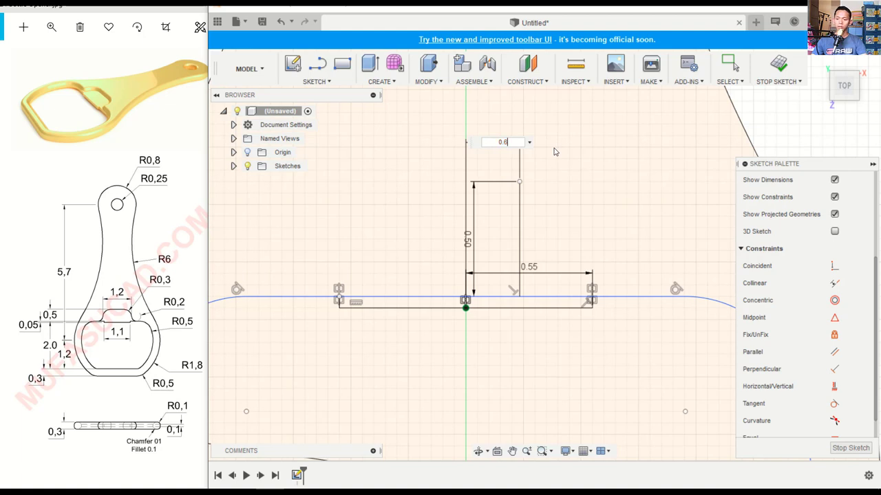
key("Return")
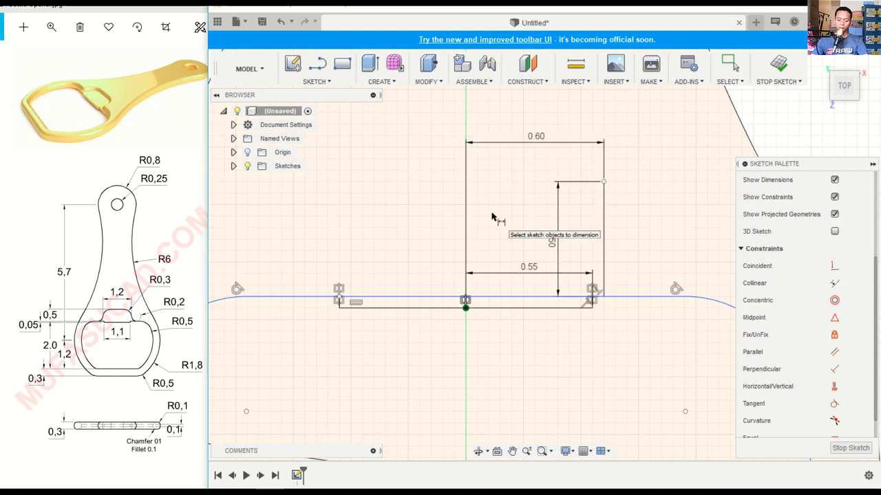
Step: Draw the 1.20 top line leftward and a vertical side back down to the bottom line
key("l")
left_click_drag(603, 183, 431, 186)
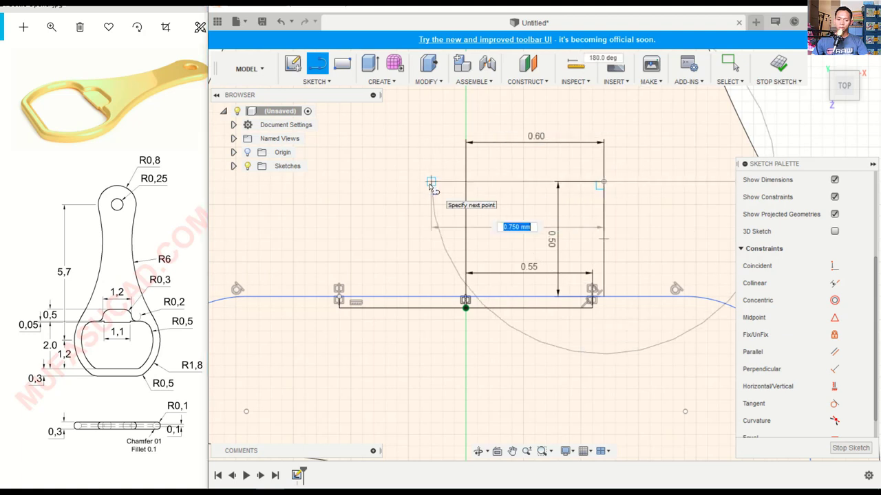
type("1.2")
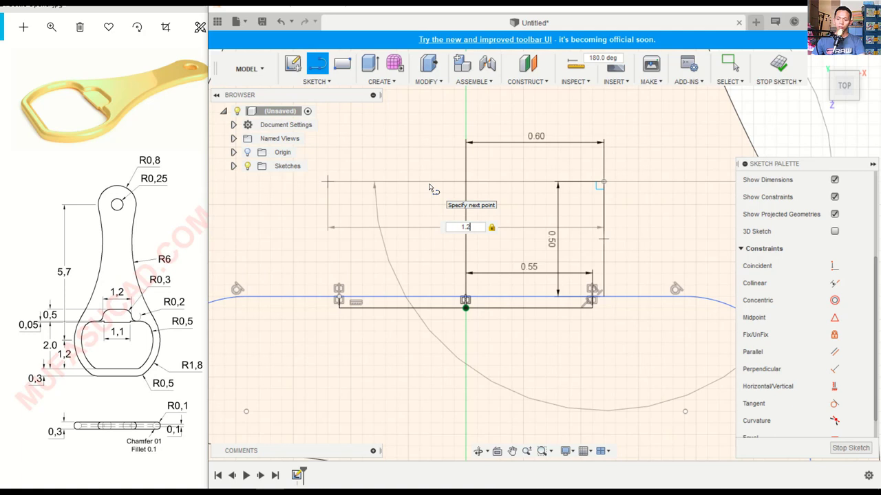
key("Return")
key("Escape")
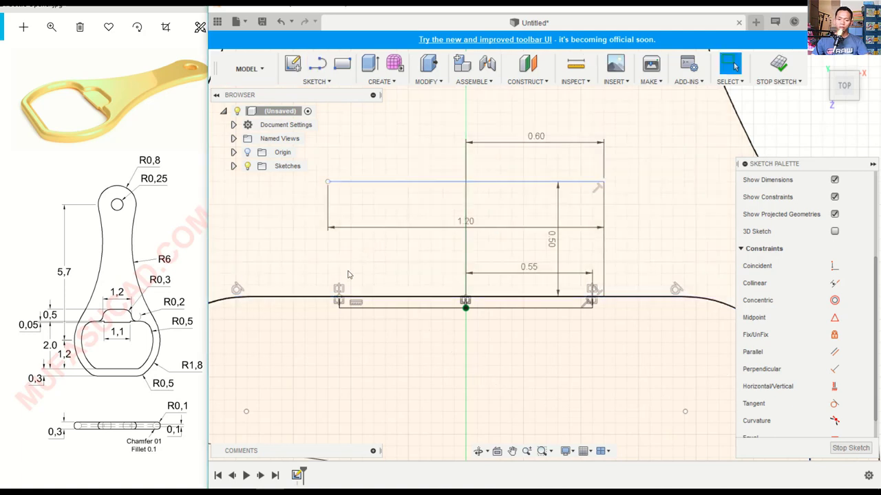
key("l")
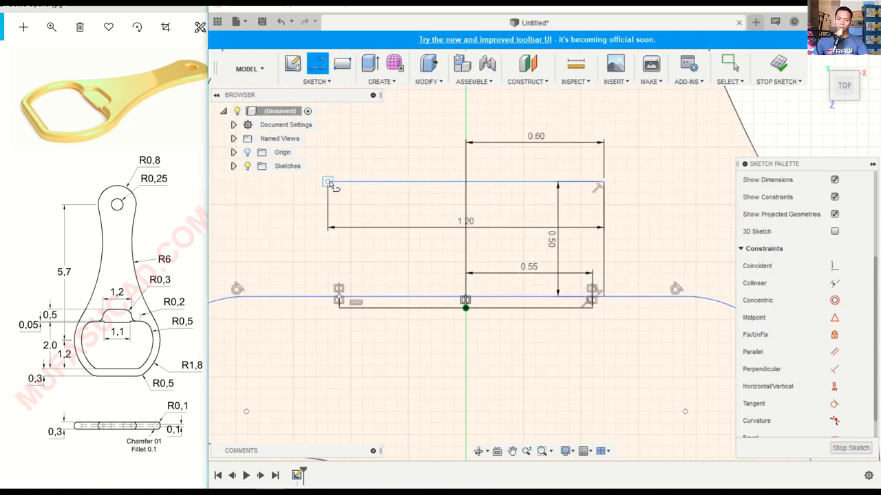
left_click(328, 181)
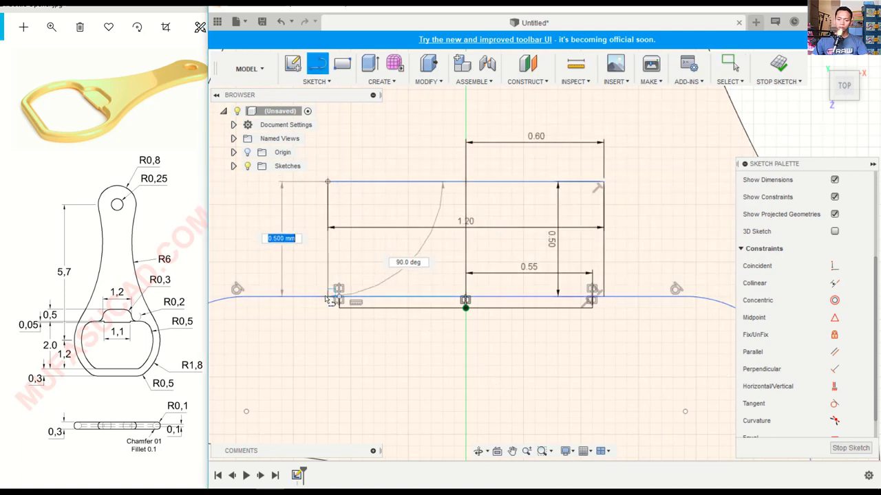
left_click(328, 299)
Step: Round the notch's top-right corner with a 0.30 radius sketch fillet
scroll(566, 219, "down", 1)
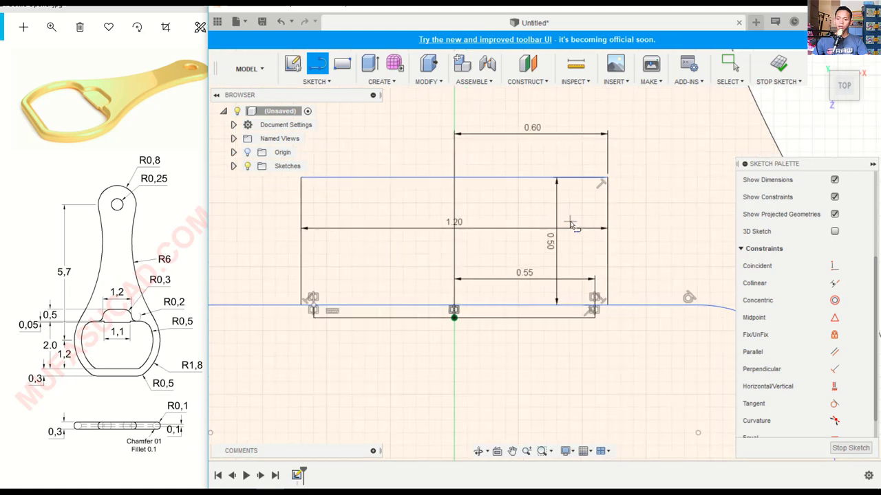
key("f")
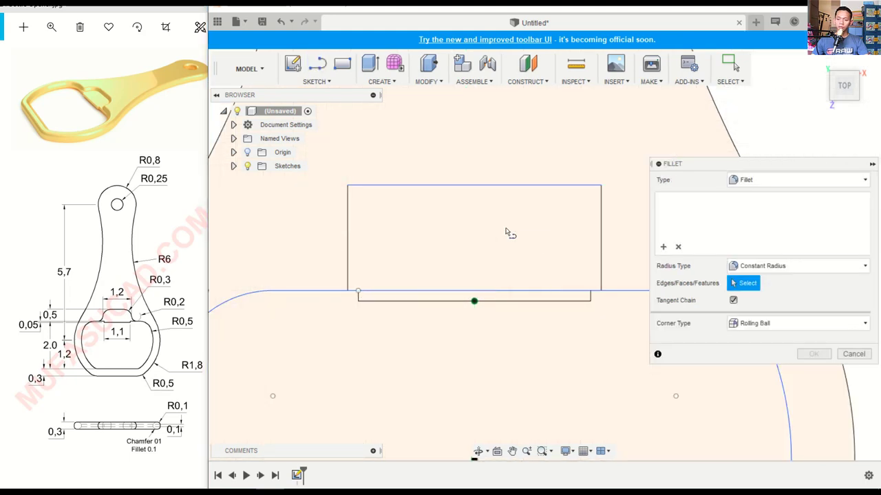
left_click(852, 355)
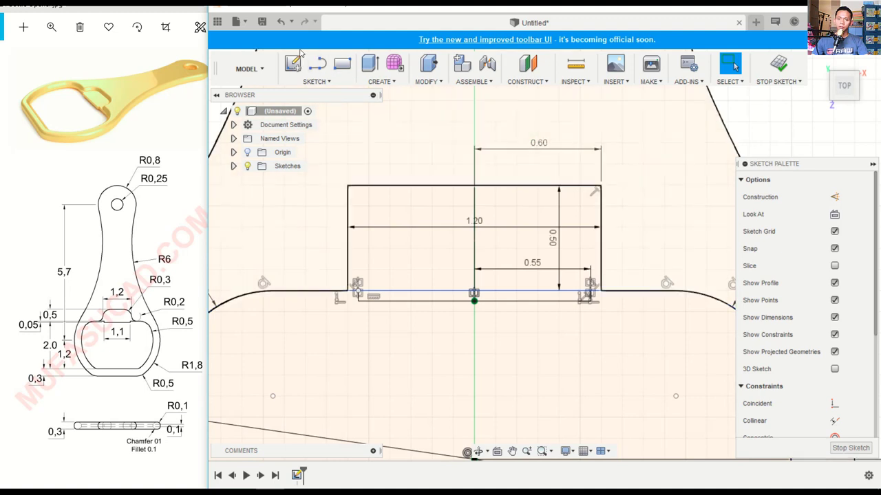
left_click(313, 81)
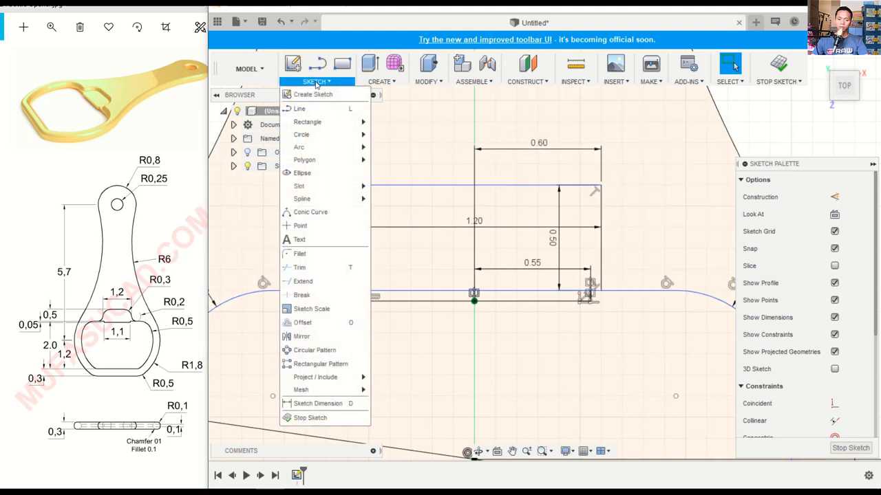
left_click(300, 254)
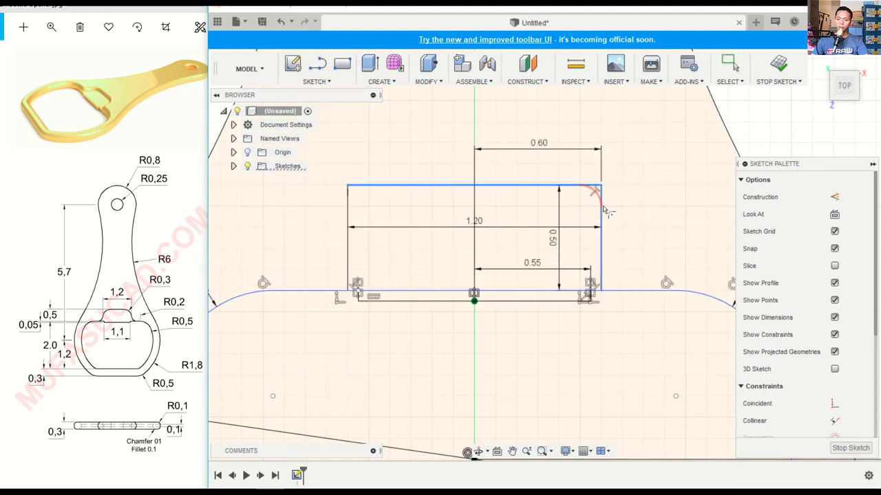
left_click(602, 203)
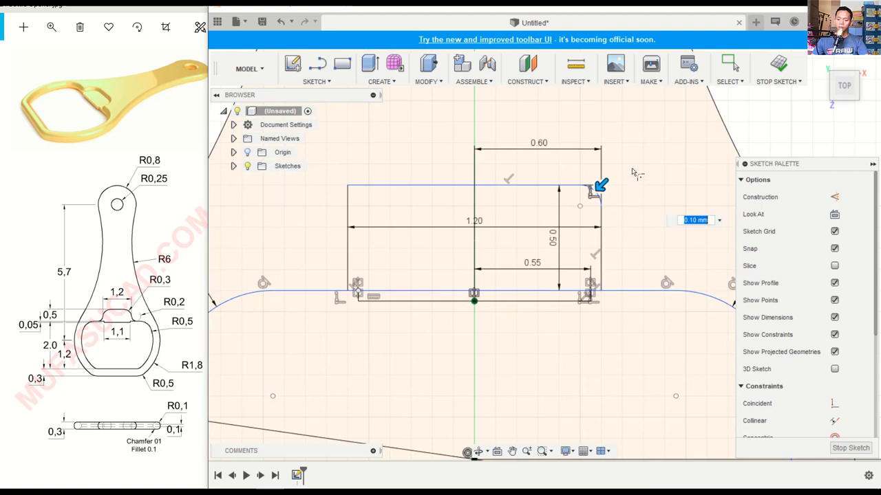
type("0.3")
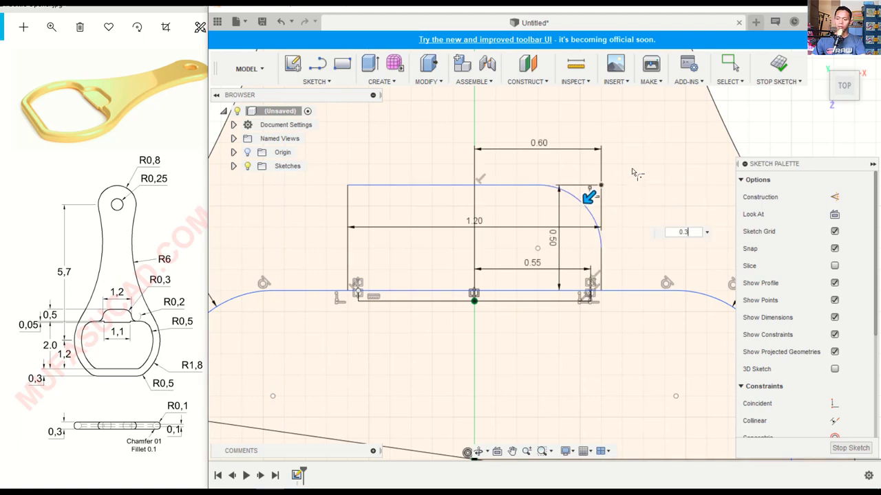
key("Return")
Step: Round the notch's top-left corner with a 0.30 radius fillet
left_click(392, 186)
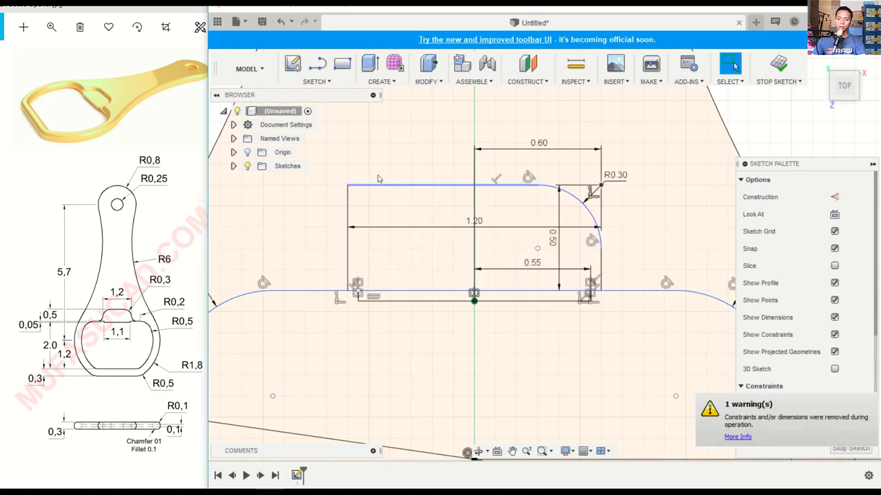
left_click(316, 81)
left_click(308, 256)
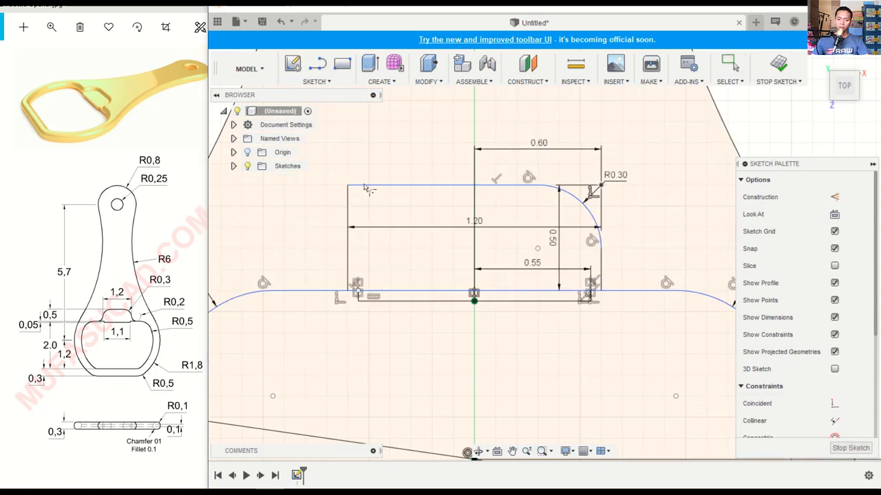
left_click(348, 215)
left_click(369, 185)
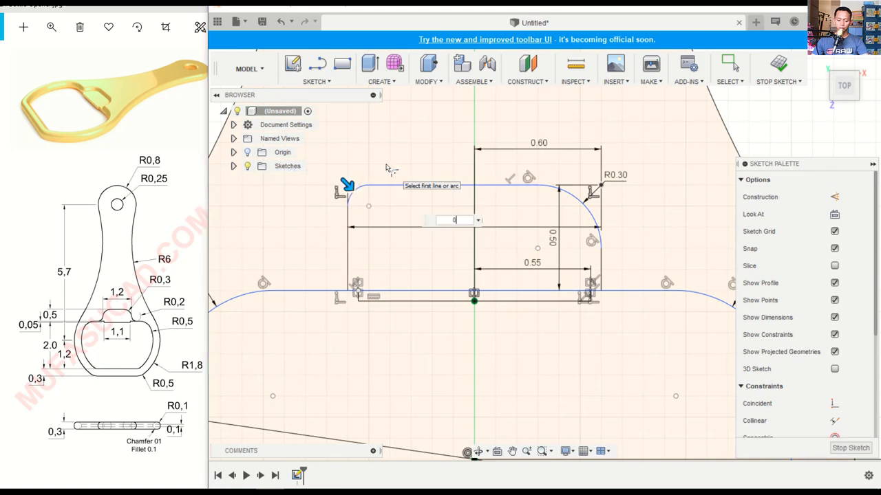
type(".3")
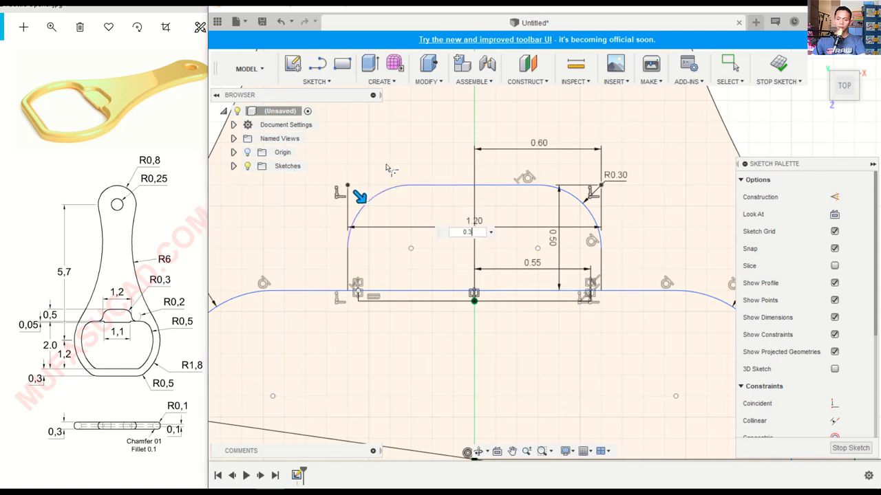
key("Return")
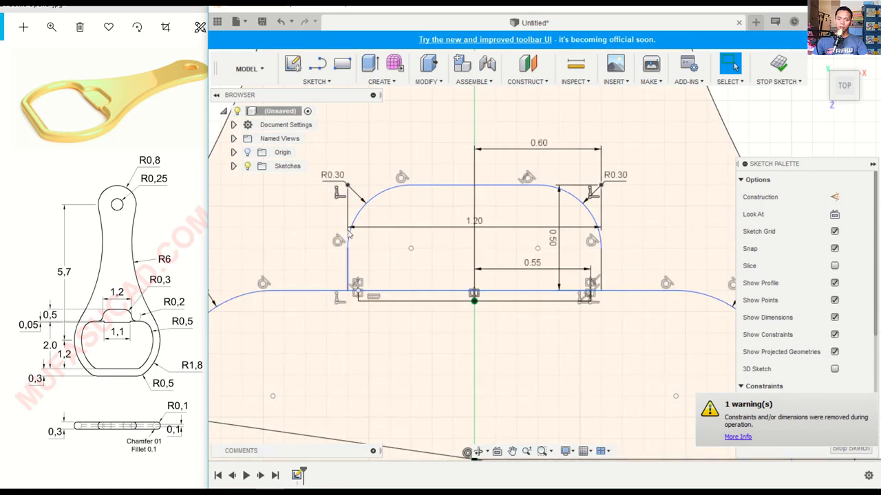
left_click(326, 82)
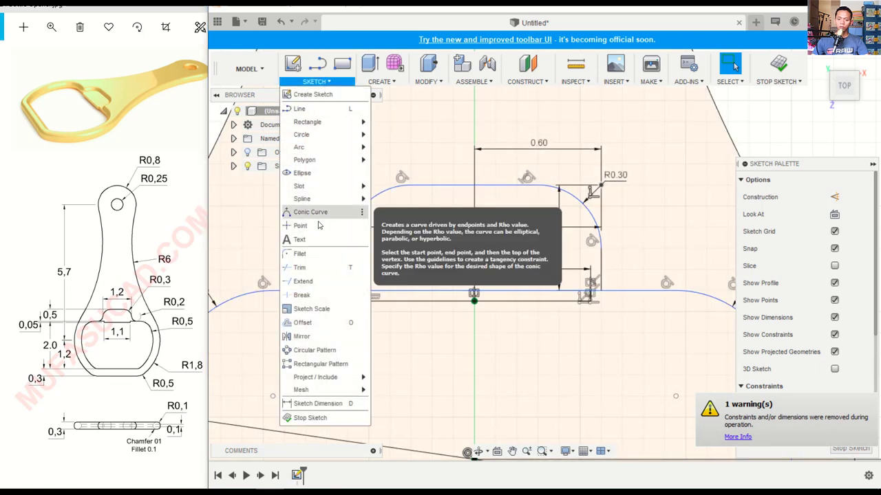
Step: Round the notch's lower-left corner with a 0.20 radius fillet
left_click(313, 254)
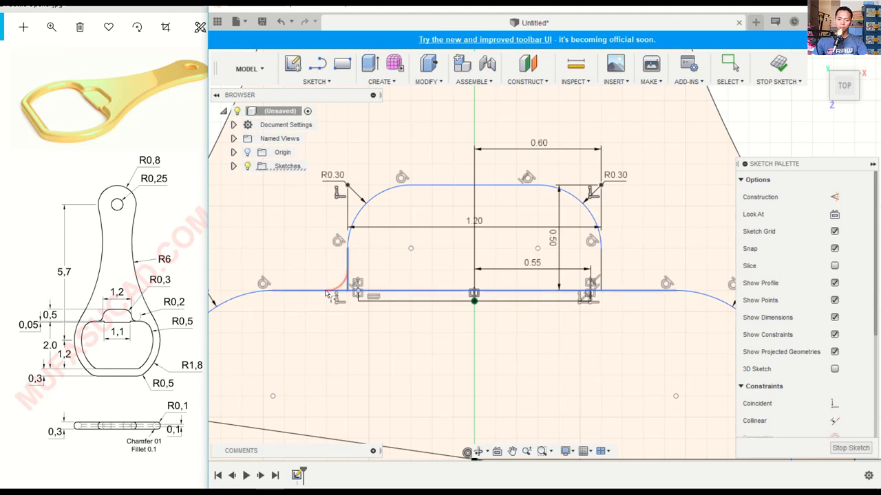
left_click(328, 295)
type("0")
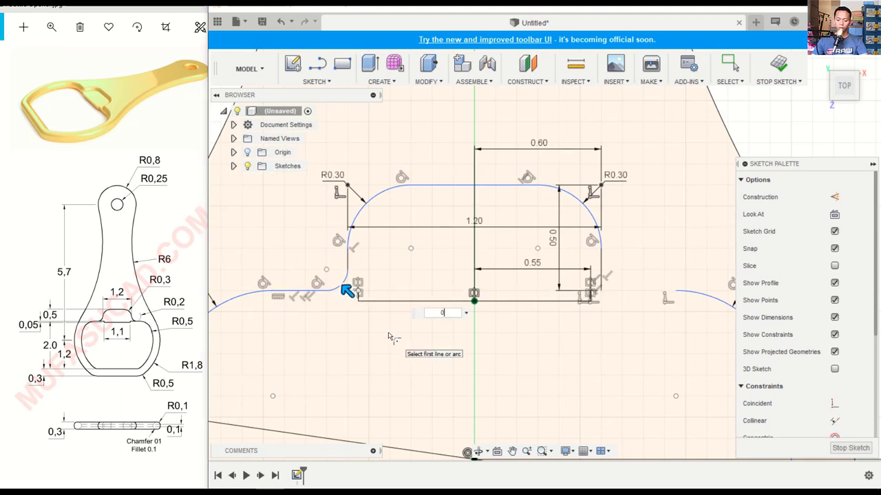
type(".2")
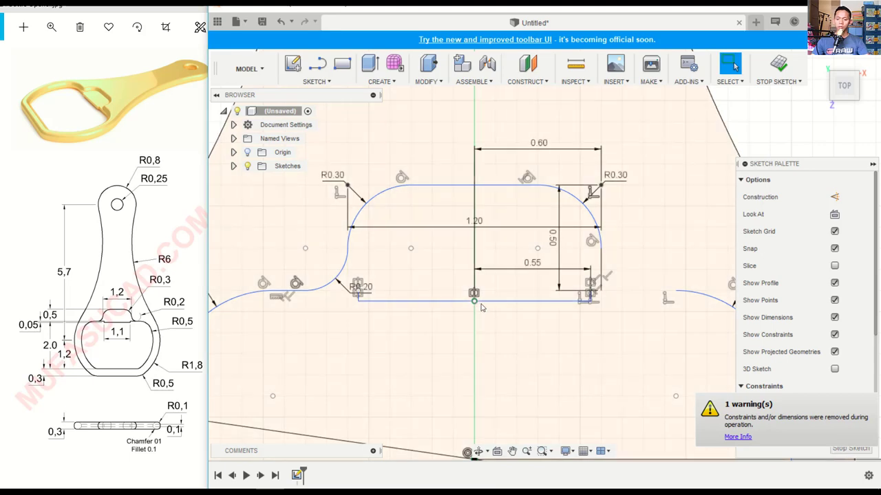
key("Return")
Step: Round the notch's lower-right corner with a 0.20 radius fillet
key("a")
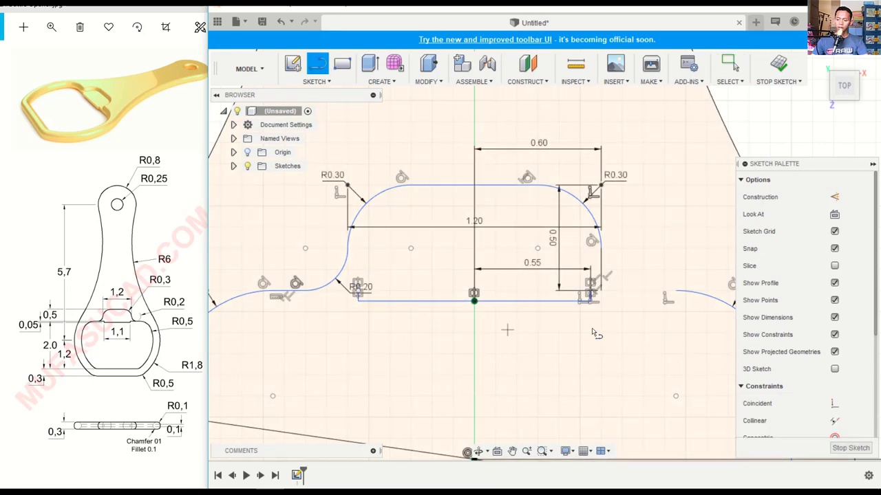
left_click(677, 293)
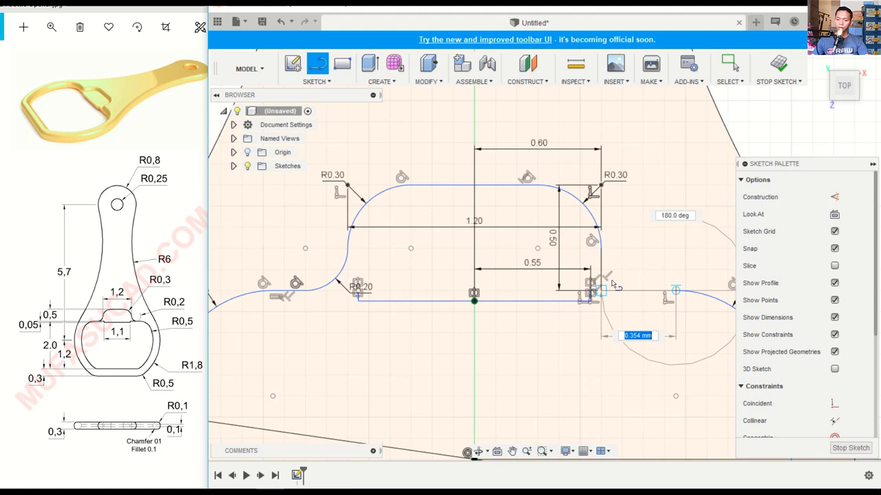
key("Escape")
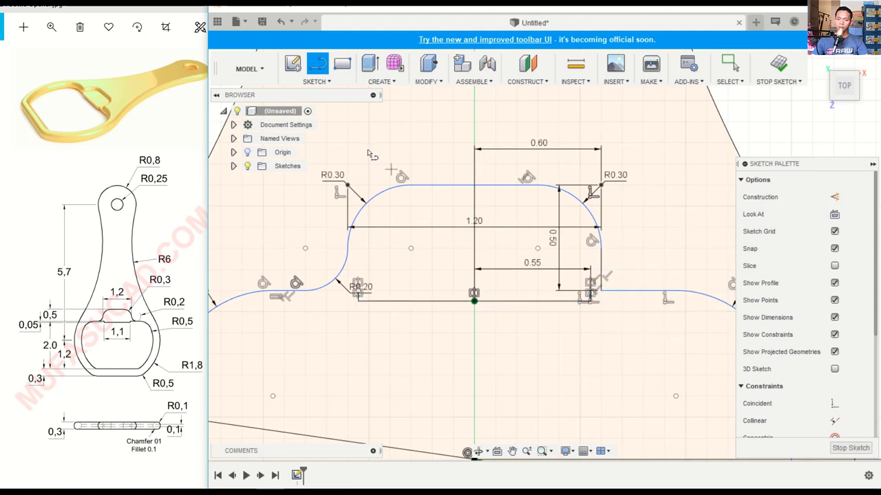
left_click(321, 86)
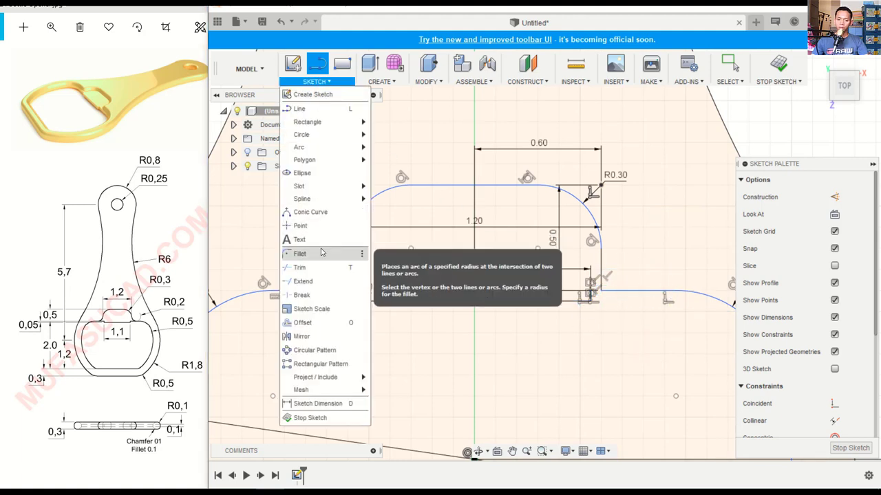
left_click(303, 251)
left_click(644, 291)
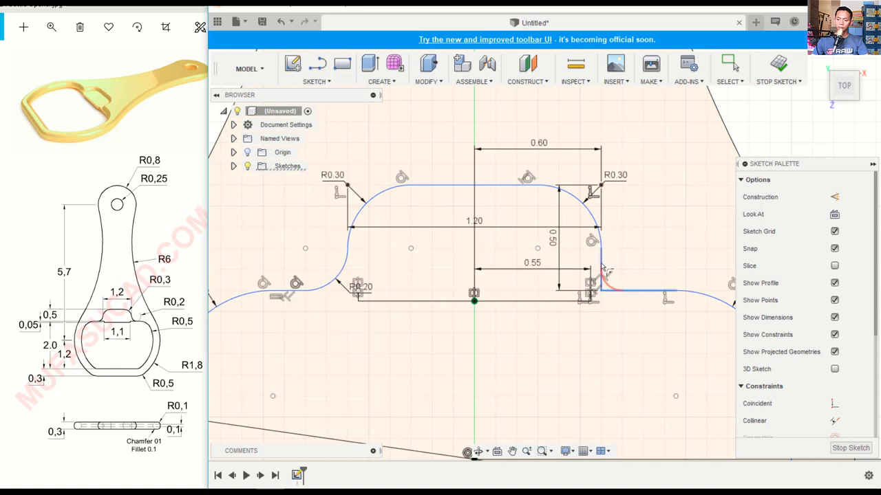
left_click(602, 270)
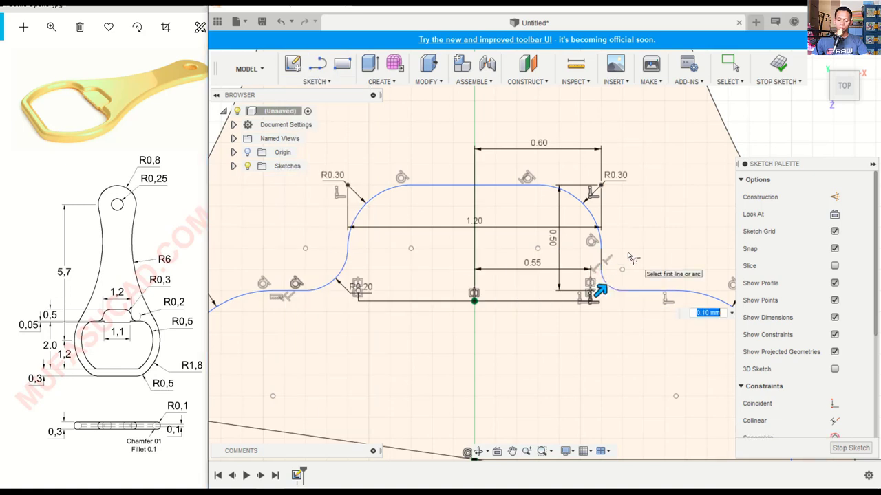
type("0.2")
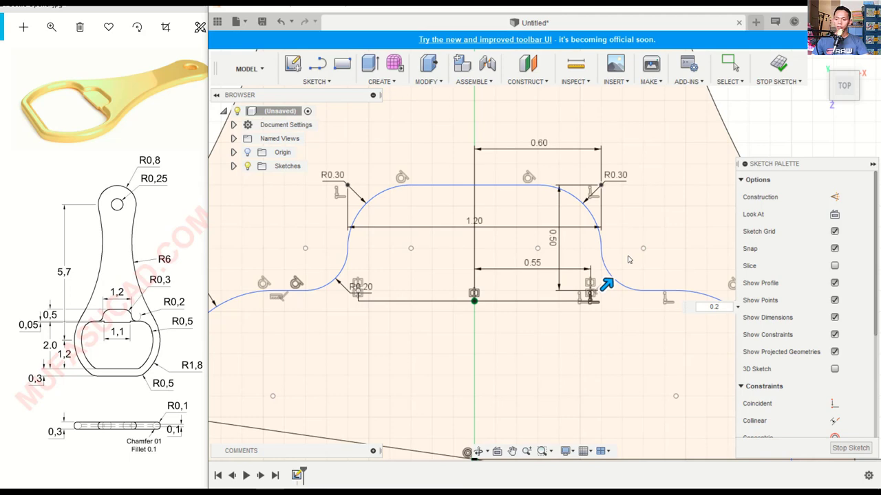
key("Return")
scroll(377, 300, "up", 3)
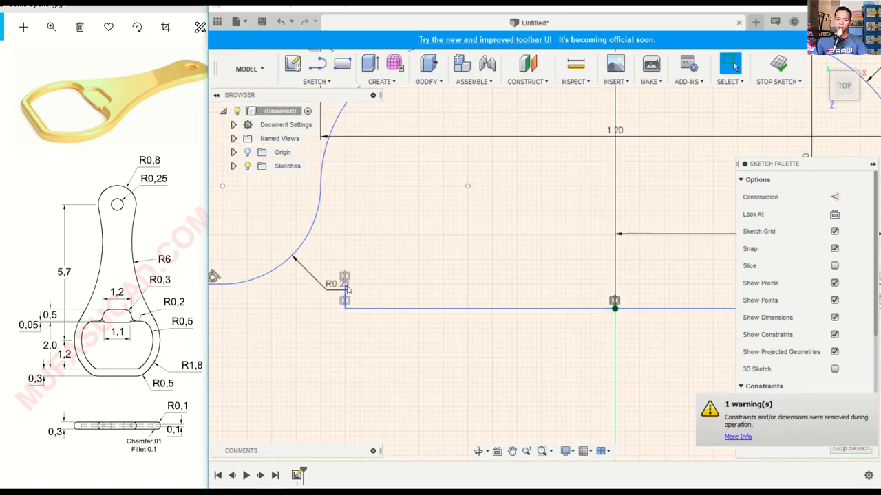
scroll(330, 234, "down", 2)
left_click(319, 66)
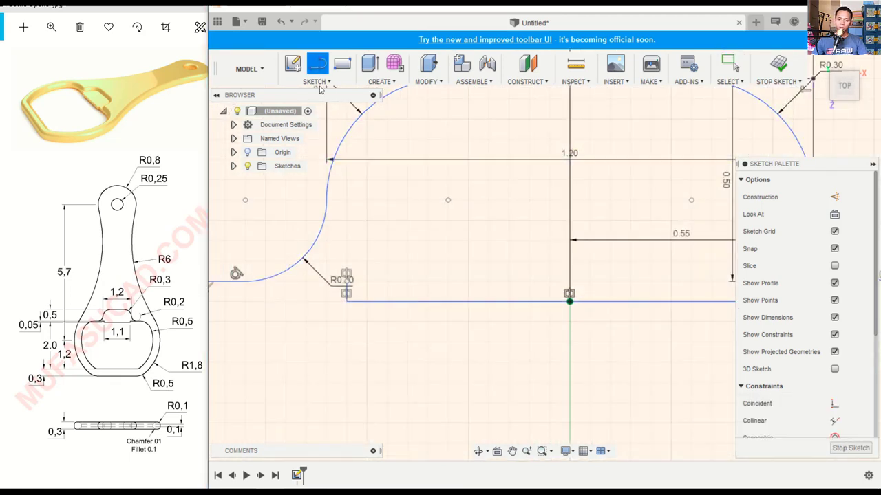
left_click(347, 280)
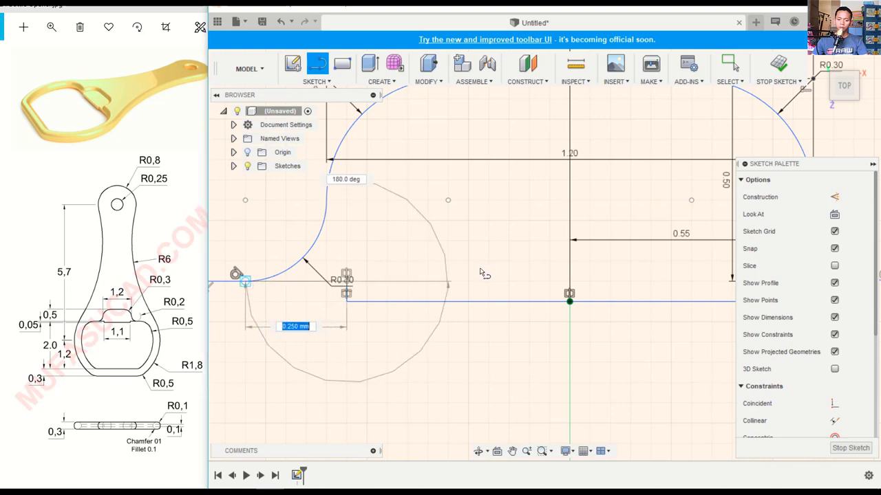
key("Escape")
scroll(488, 279, "up", 2)
scroll(497, 285, "down", 2)
scroll(517, 291, "down", 1)
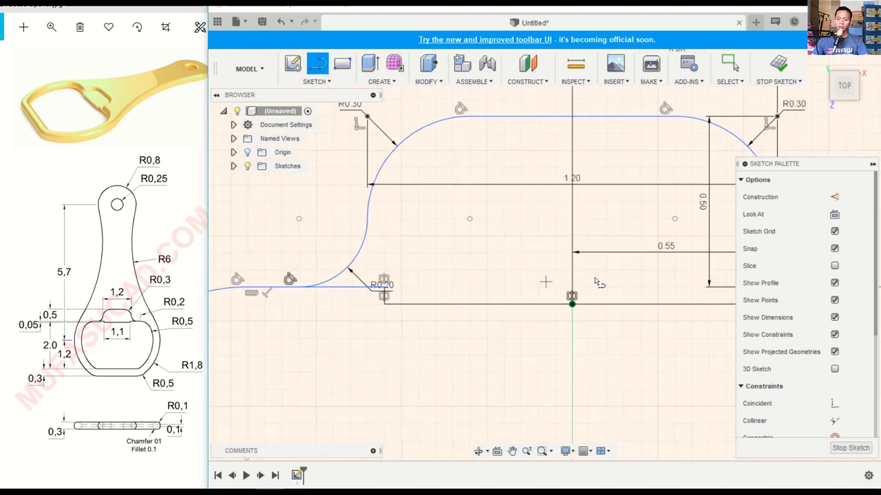
scroll(550, 275, "down", 2)
scroll(413, 275, "up", 3)
scroll(413, 276, "up", 1)
scroll(415, 278, "up", 1)
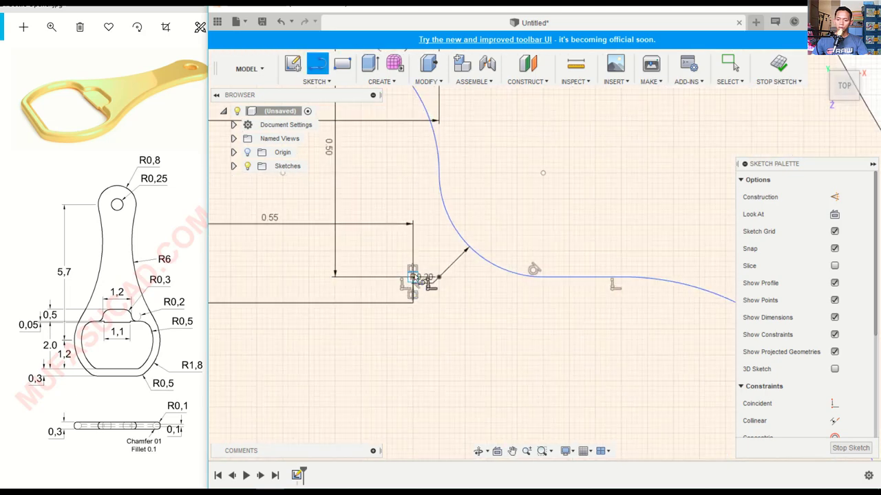
left_click(413, 278)
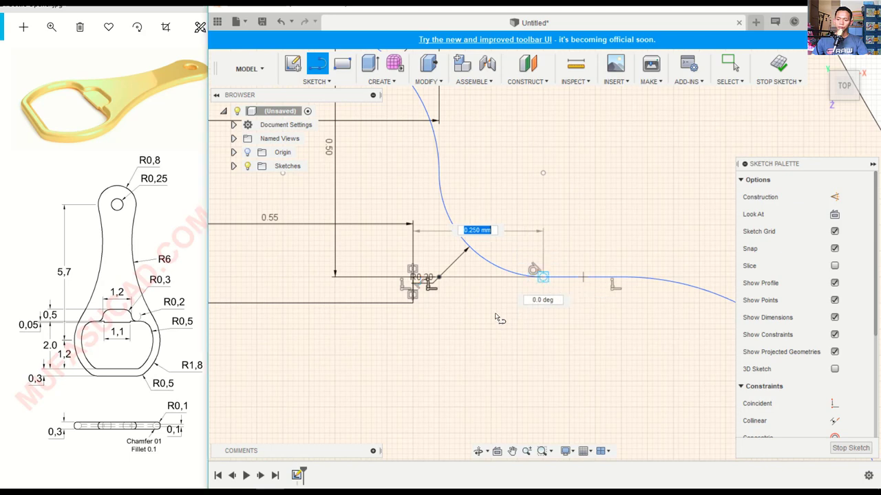
key("Escape")
scroll(500, 316, "up", 2)
scroll(491, 310, "down", 2)
scroll(475, 309, "down", 1)
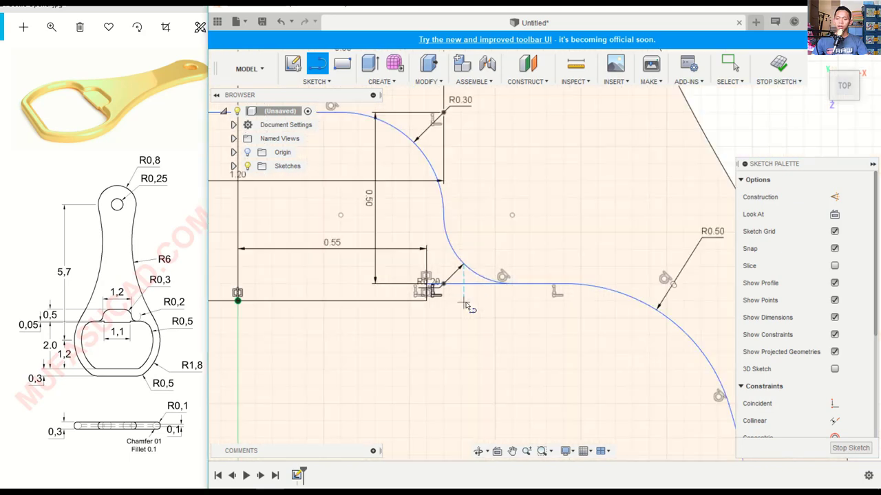
scroll(467, 307, "down", 2)
scroll(471, 317, "down", 2)
scroll(473, 326, "down", 1)
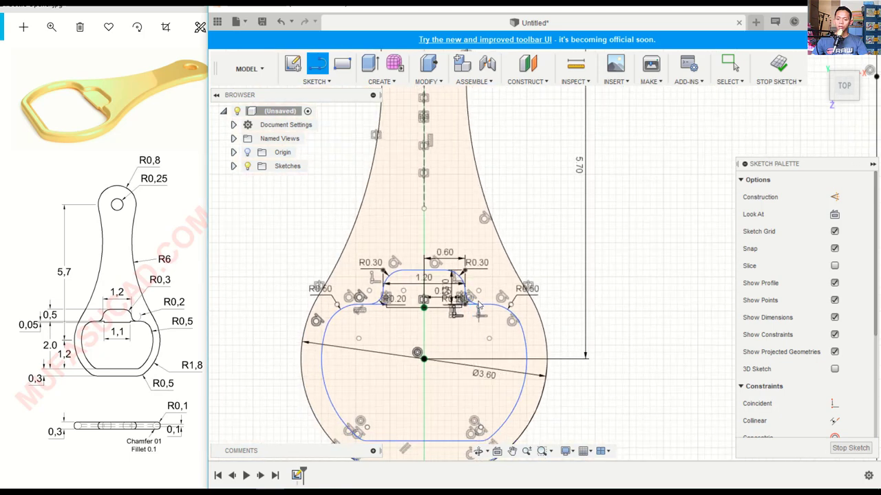
key("Escape")
scroll(502, 295, "down", 2)
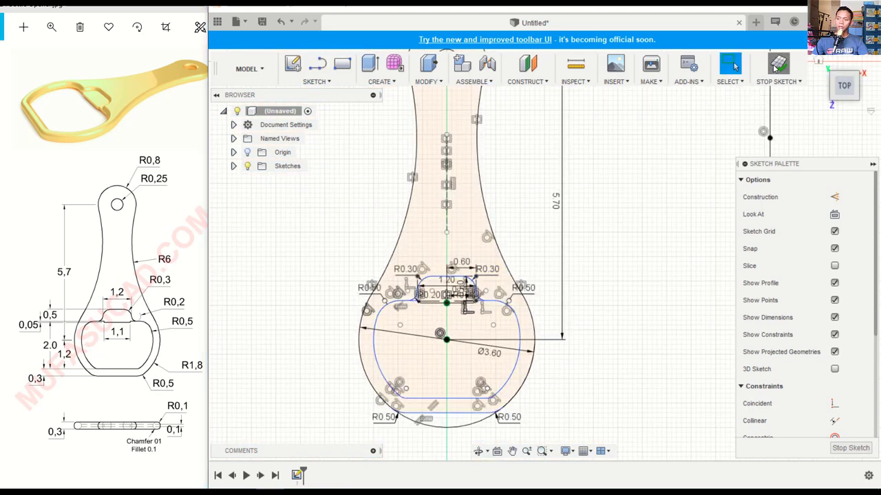
Step: Finish the sketch and extrude the outer ring and second profile 0.3 mm as a new body
left_click(778, 64)
mouse_move(535, 279)
middle_mouse_down("shift")
mouse_move(411, 276)
mouse_move(448, 240)
mouse_move(440, 234)
middle_mouse_up("shift")
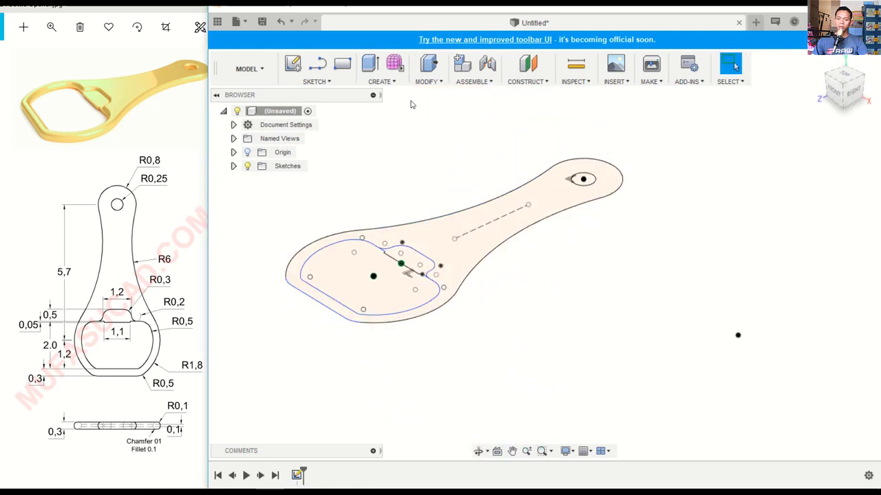
left_click(370, 65)
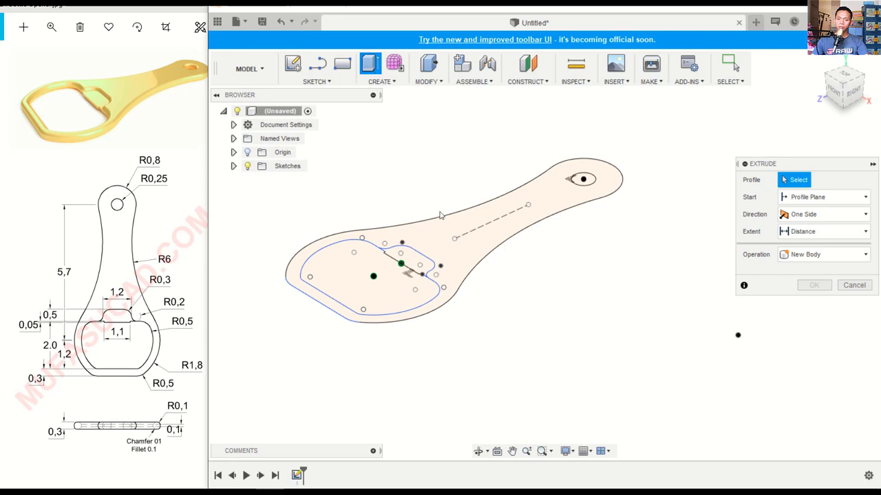
left_click(441, 245)
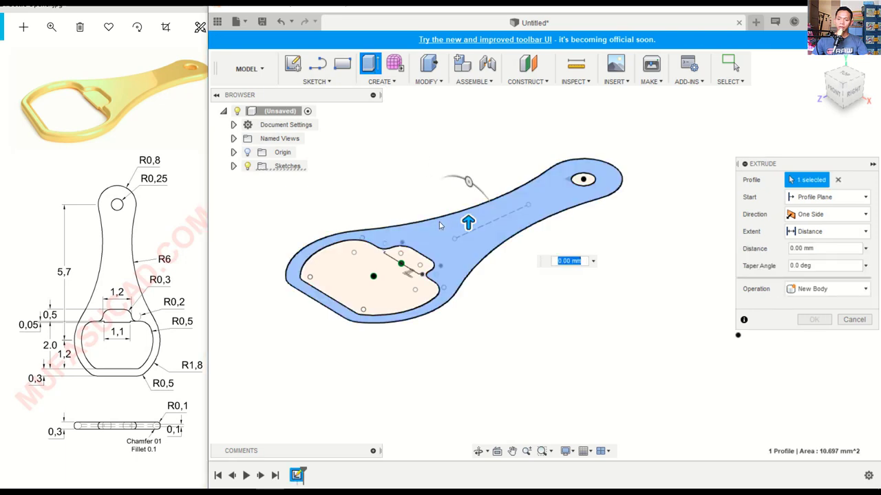
left_click(410, 252)
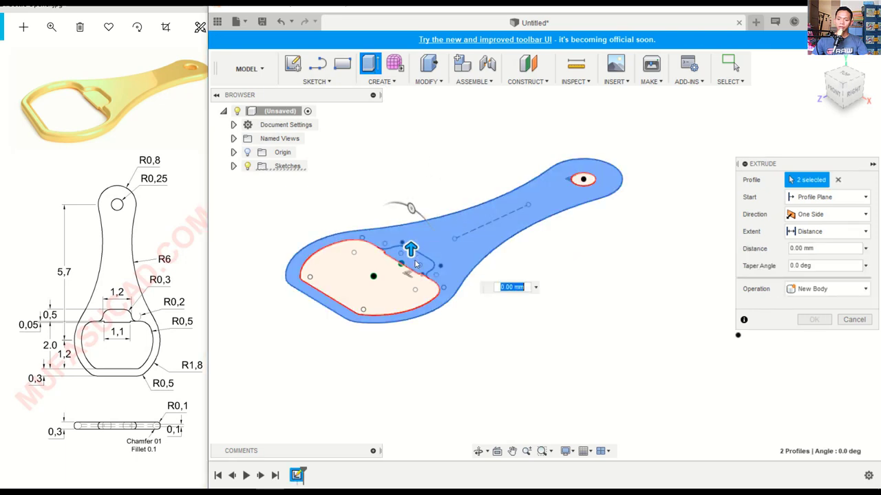
left_click_drag(410, 247, 410, 222)
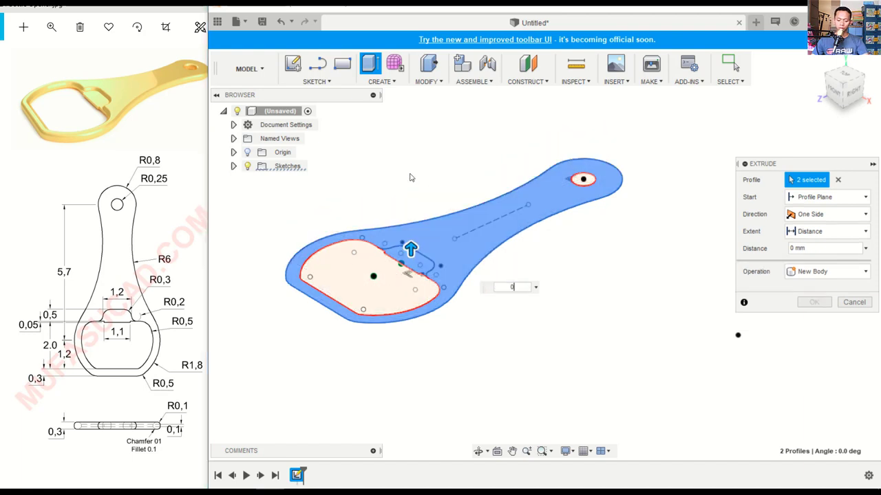
type("0")
key("Return")
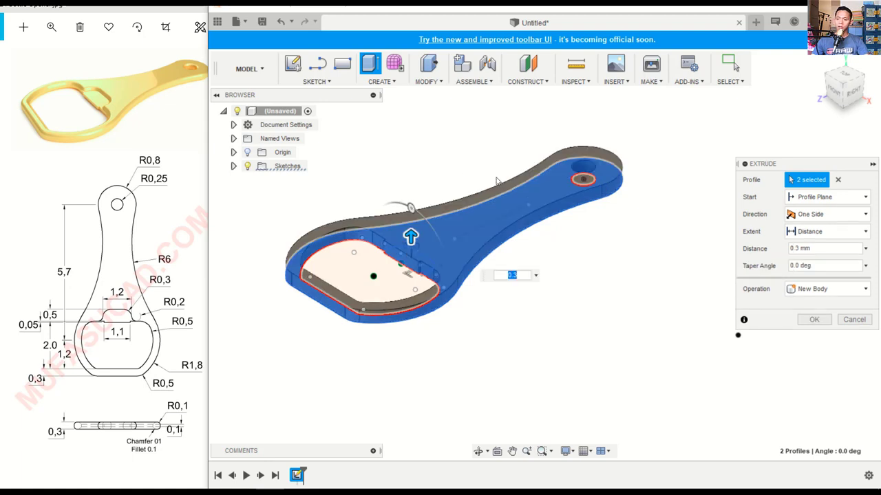
left_click(815, 320)
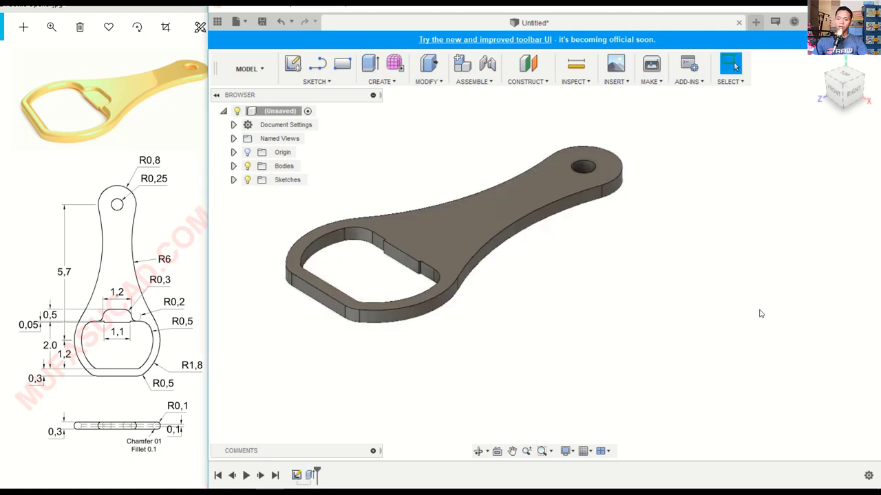
middle_click_drag(563, 268, 614, 279)
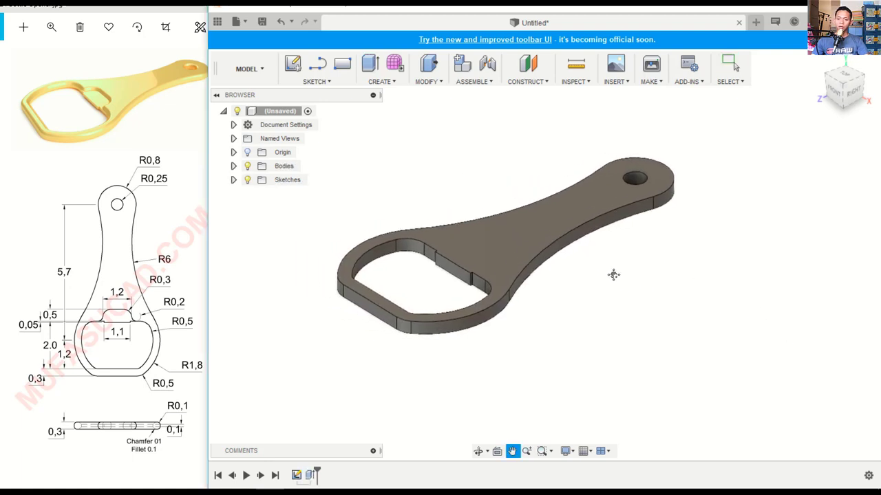
Step: Make Sketch1 visible and hide all bodies so only the sketch shows
left_click(234, 180)
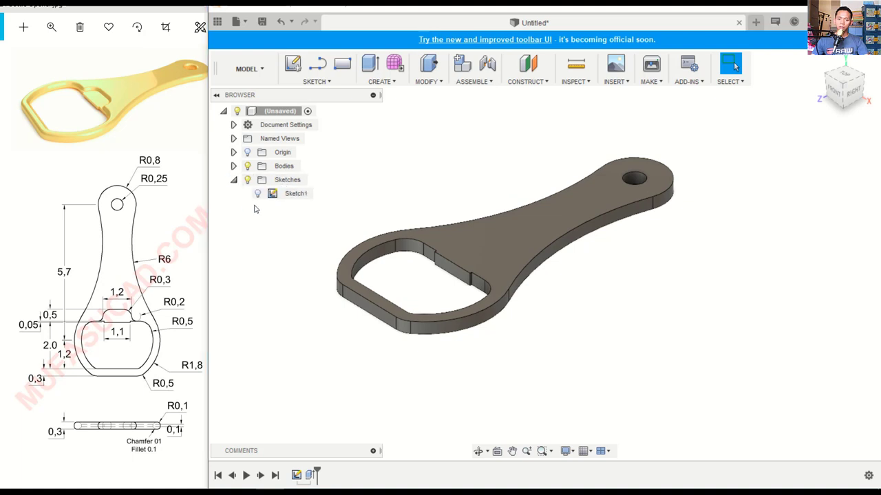
left_click(257, 194)
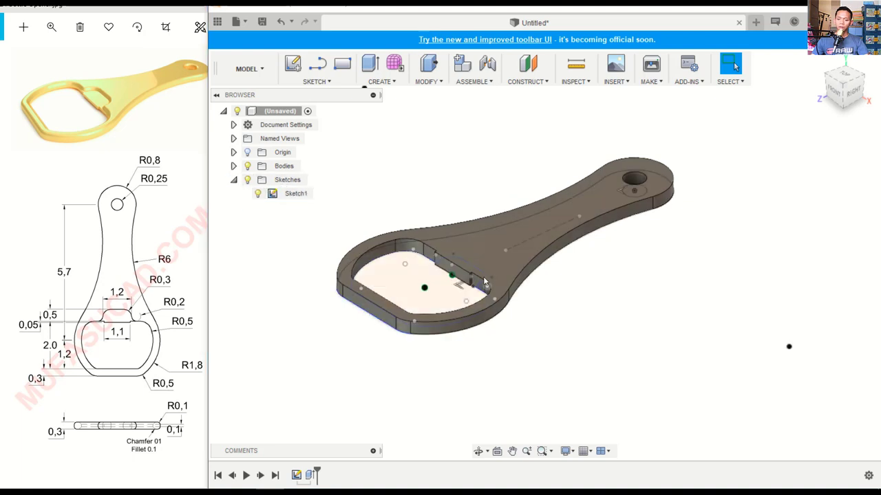
left_click(249, 166)
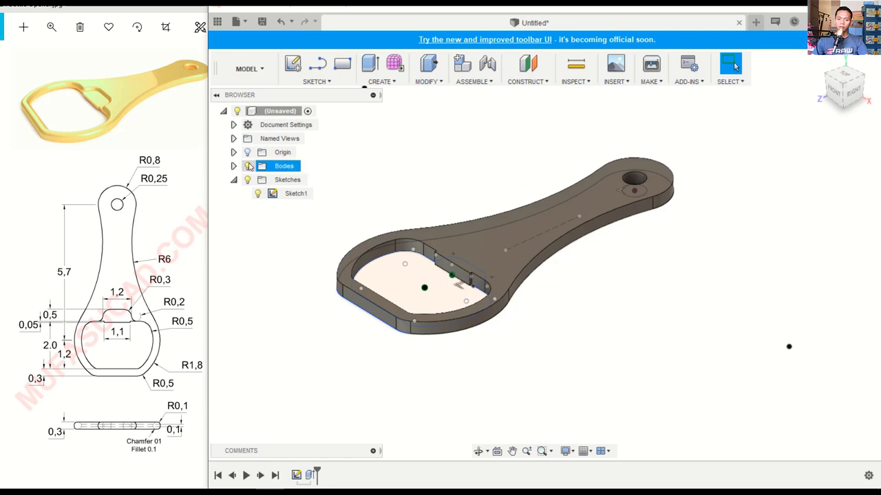
left_click(250, 167)
scroll(480, 255, "up", 2)
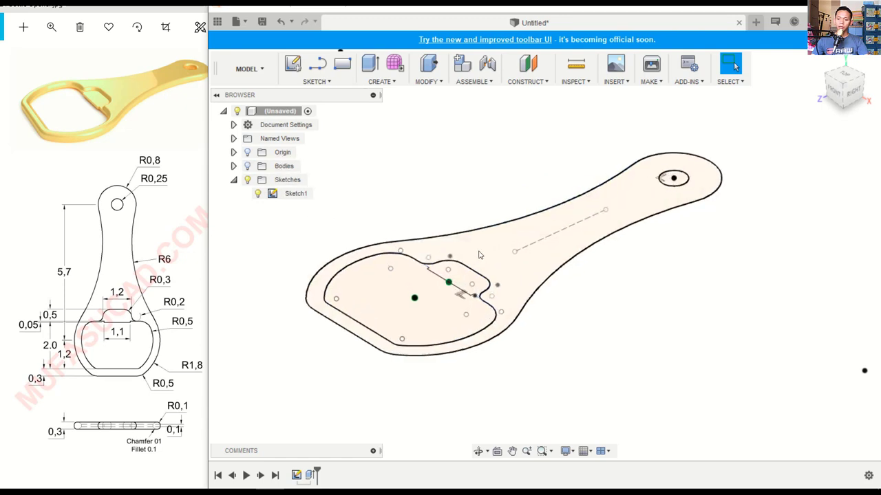
Step: Extrude the small notch profile 0.1 mm as a new separate body
left_click(369, 63)
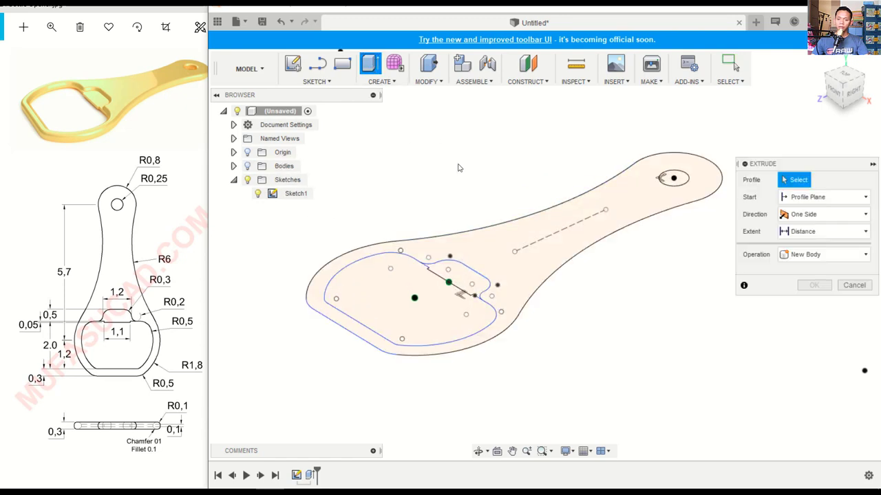
left_click(459, 283)
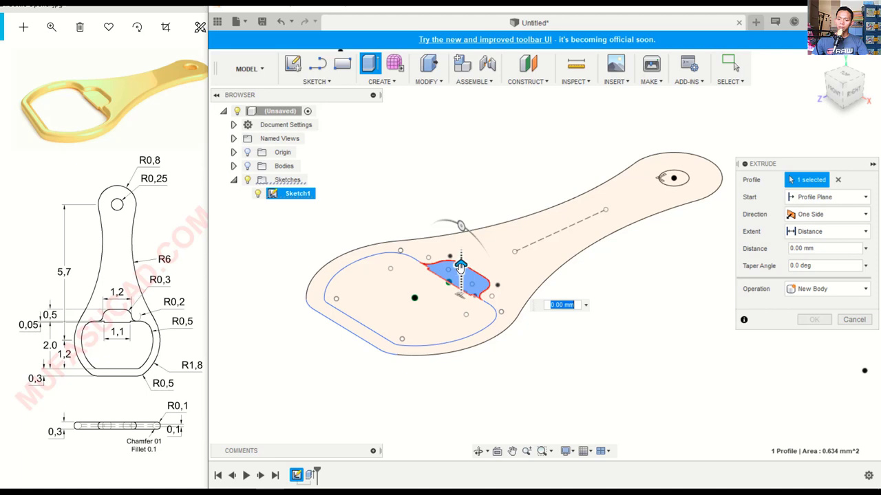
left_click_drag(460, 265, 461, 256)
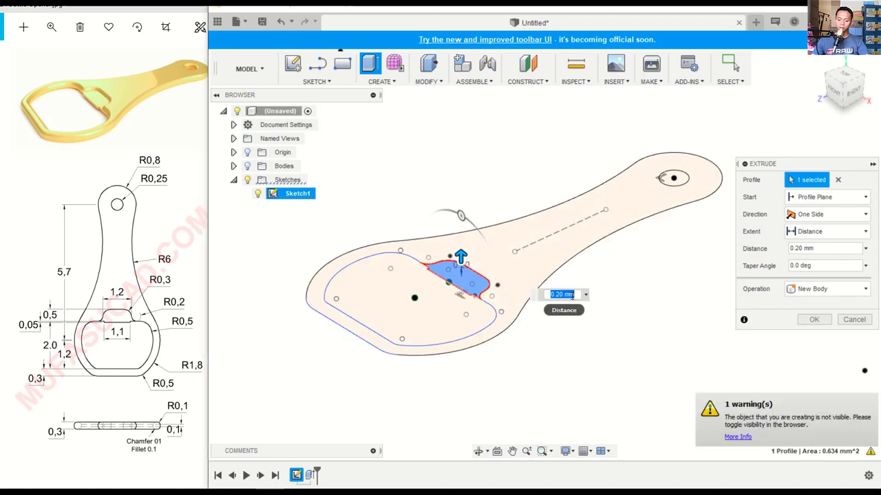
type("0.1")
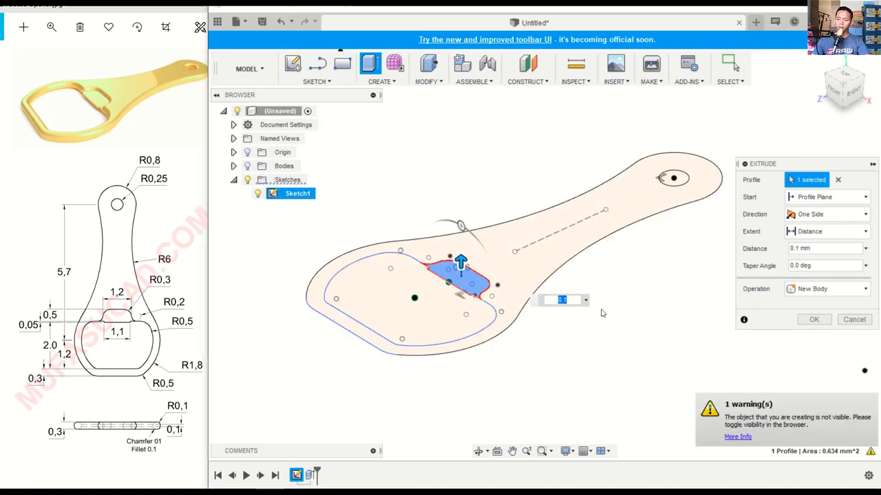
left_click(815, 321)
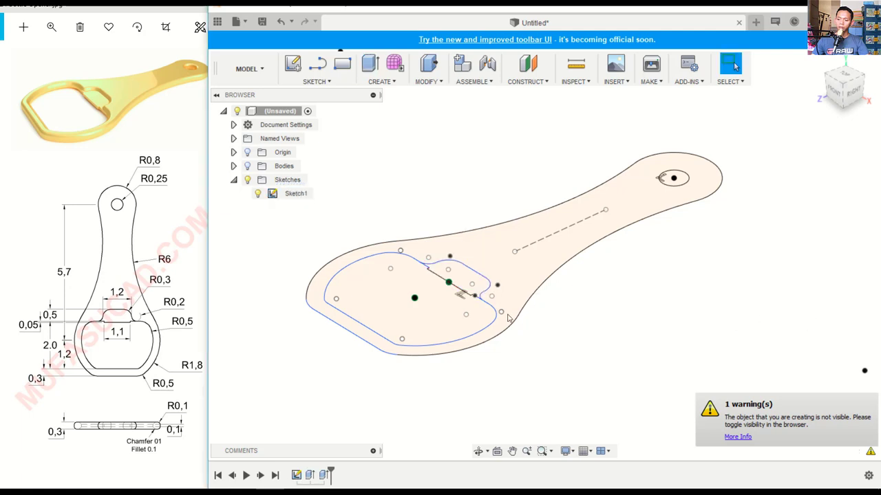
Step: Show the bodies again, hide Body1, and select the notch body Body2
left_click(248, 166)
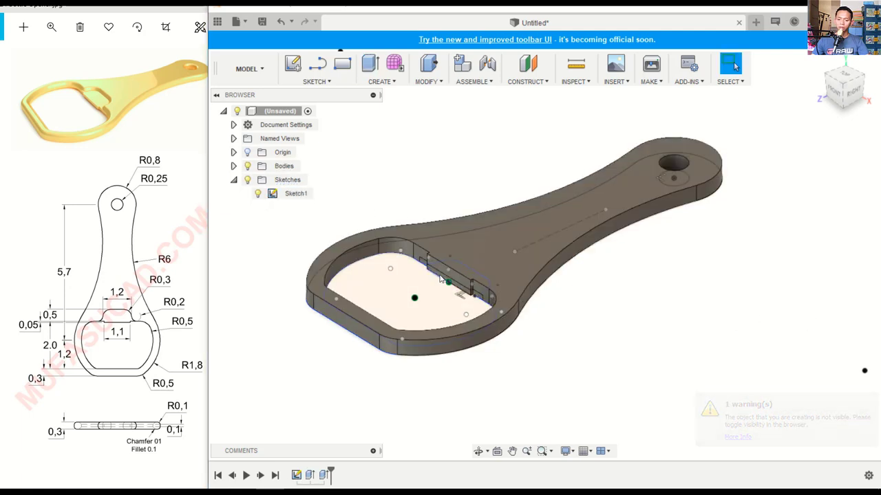
left_click(233, 167)
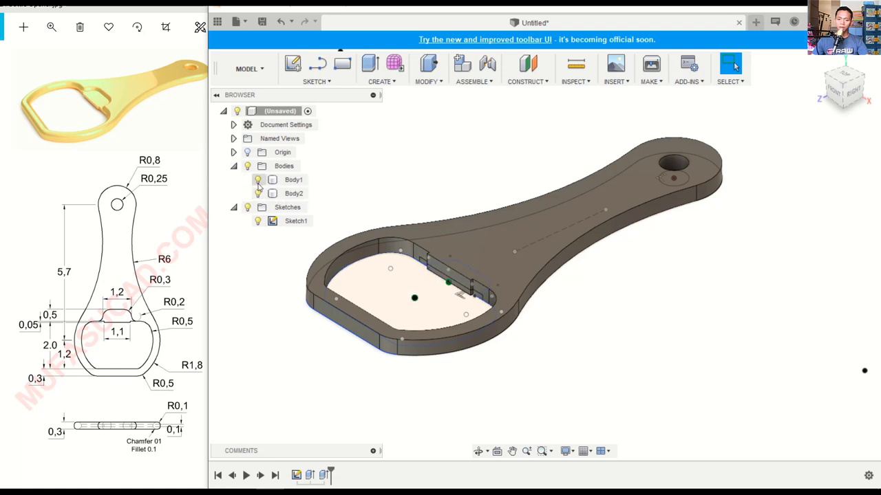
left_click(258, 181)
left_click(258, 180)
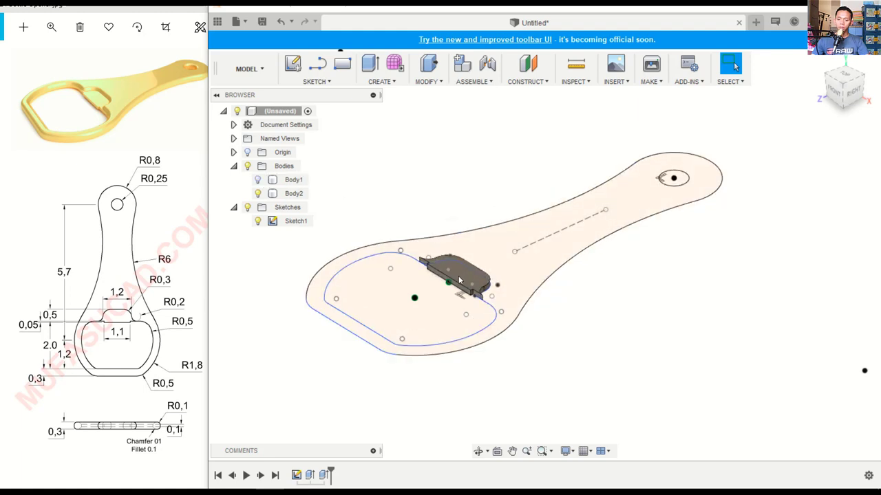
left_click(295, 196)
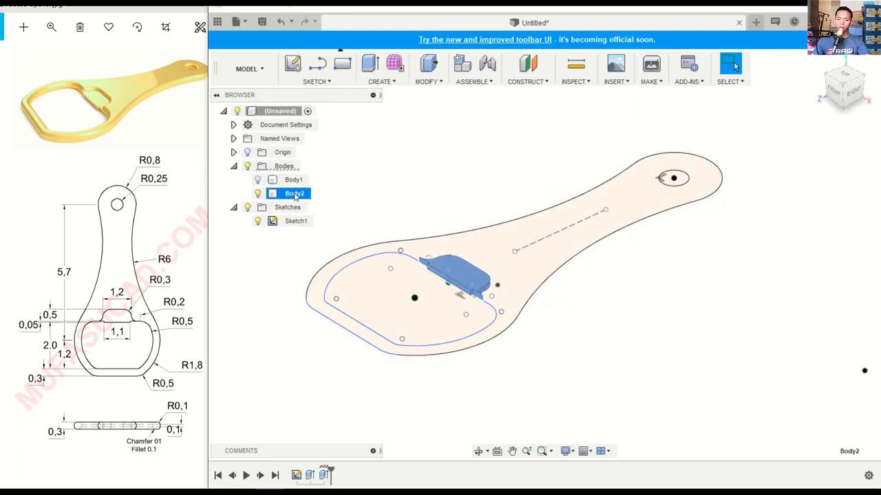
left_click(430, 82)
Step: Move/Copy Body2 with Create Copy on, offsetting the copy 0.2 mm upward
left_click(440, 265)
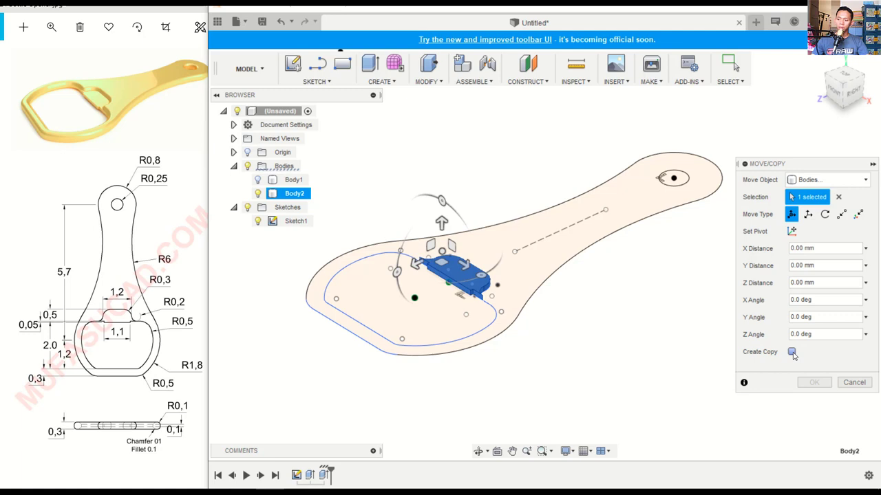
left_click(792, 352)
left_click_drag(444, 223, 444, 198)
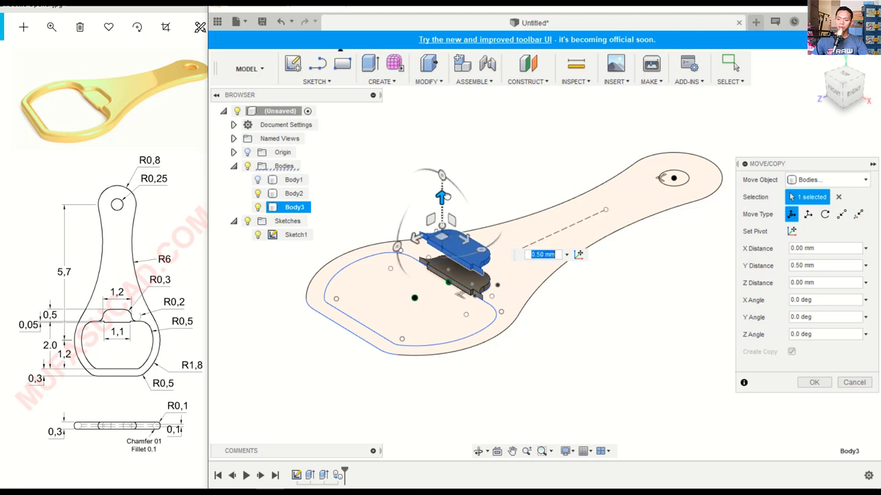
type("0.2")
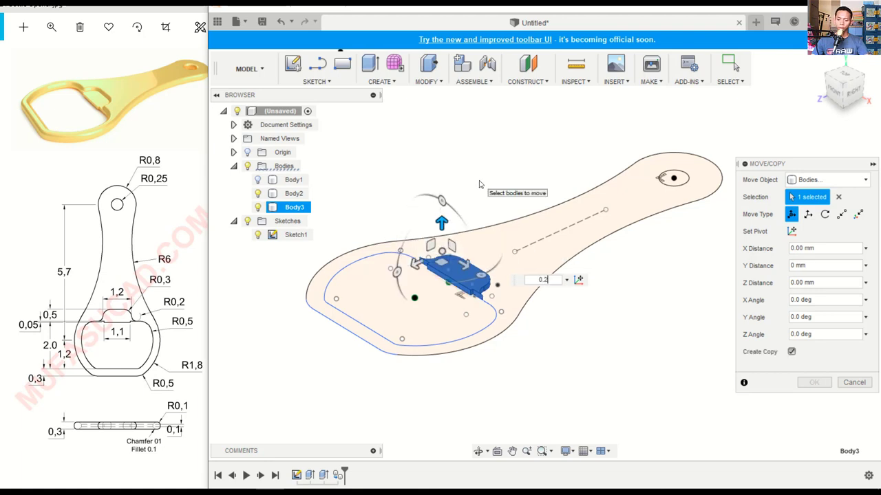
key("Return")
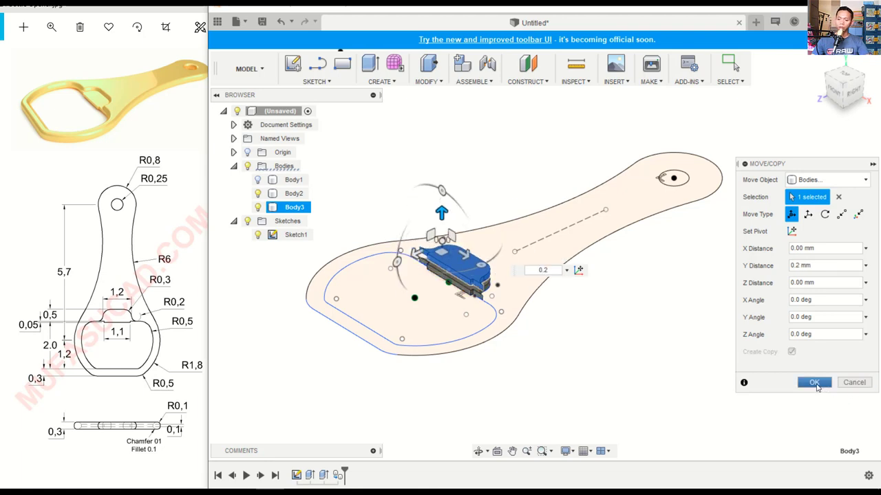
left_click(814, 383)
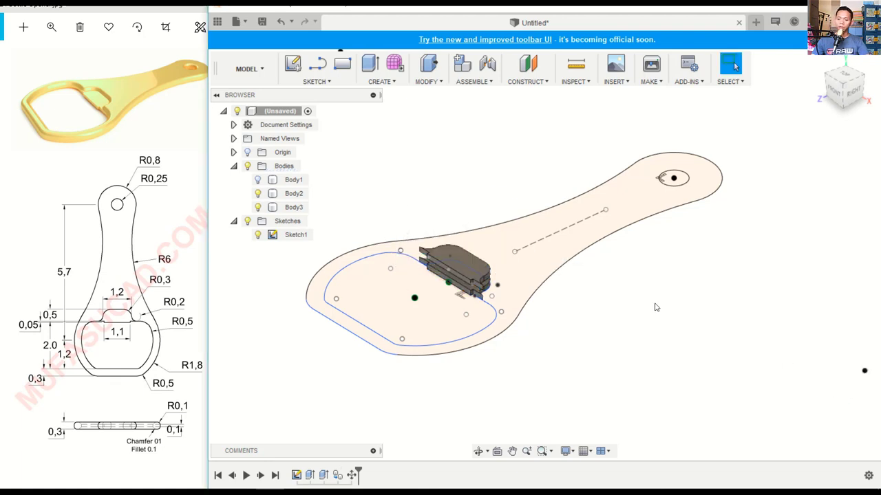
Step: Make the main opener Body1 visible again and clear the selection
left_click(258, 179)
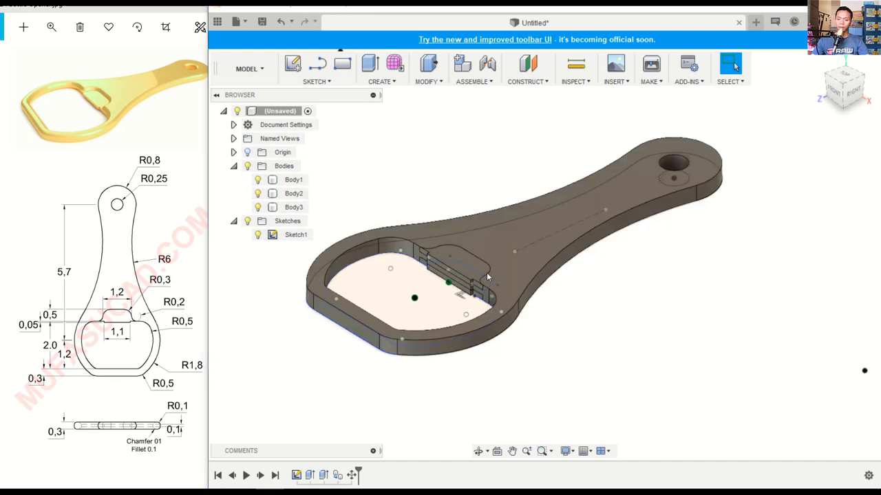
left_click(516, 269)
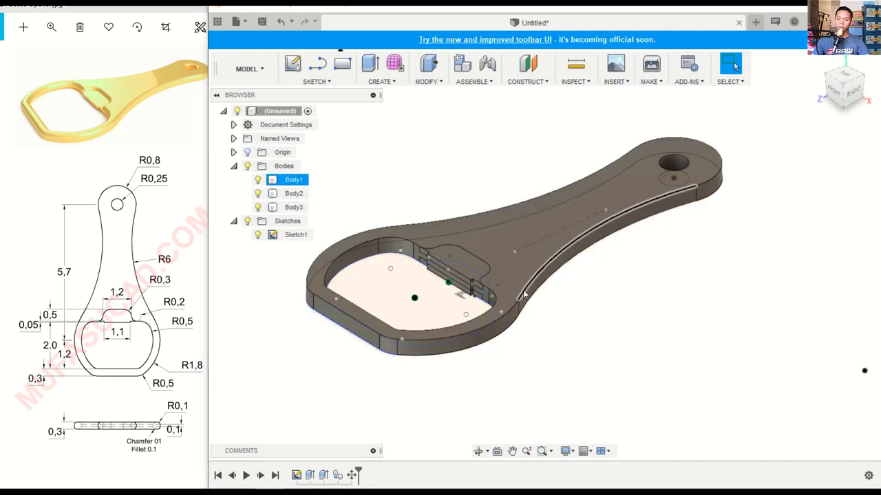
left_click(450, 113)
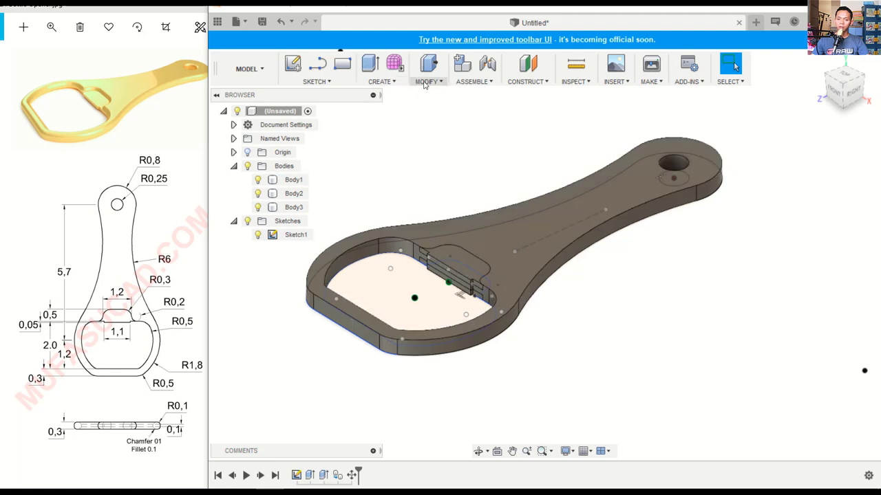
Step: Combine with Cut: Body1 as target, Body2 and Body3 as tool bodies
left_click(402, 83)
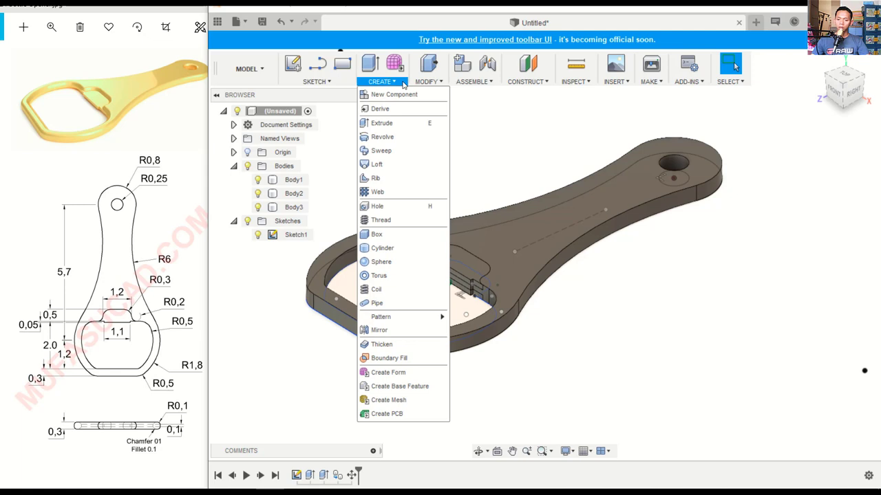
mouse_move(426, 81)
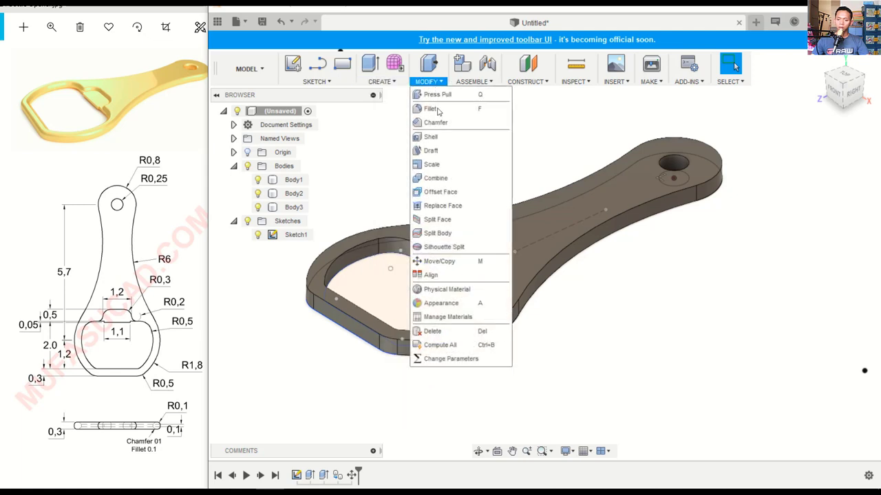
left_click(436, 178)
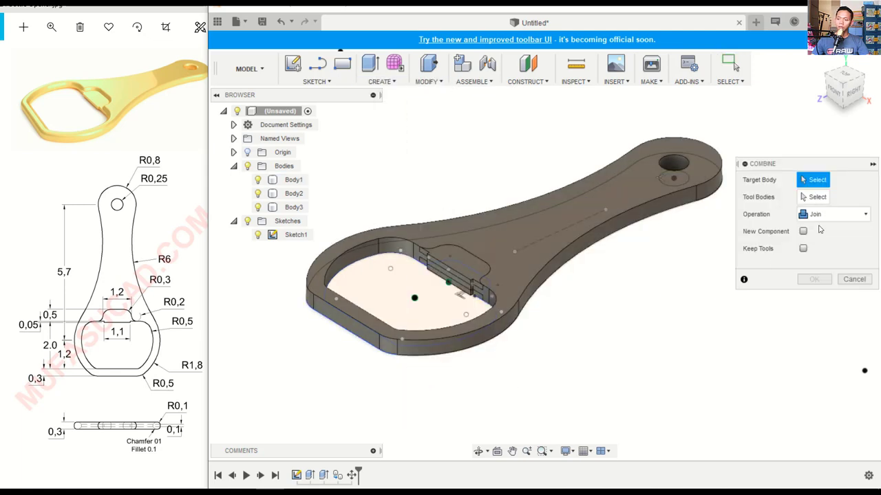
left_click(823, 216)
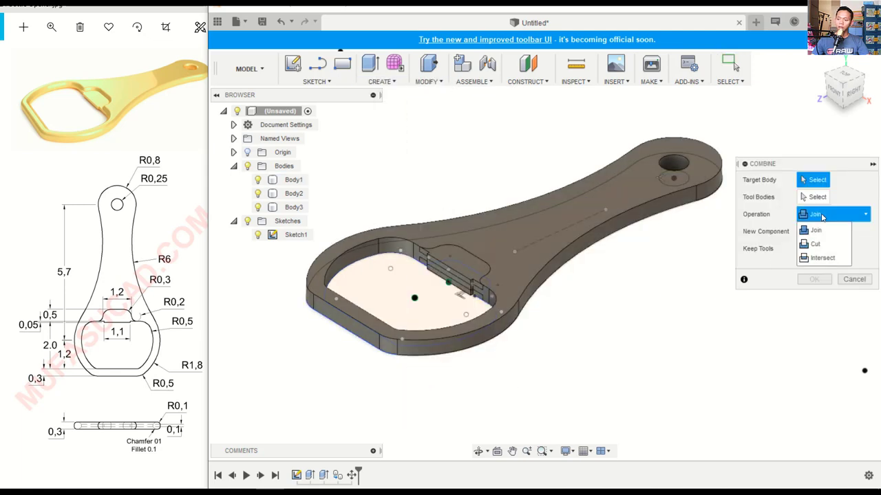
left_click(818, 244)
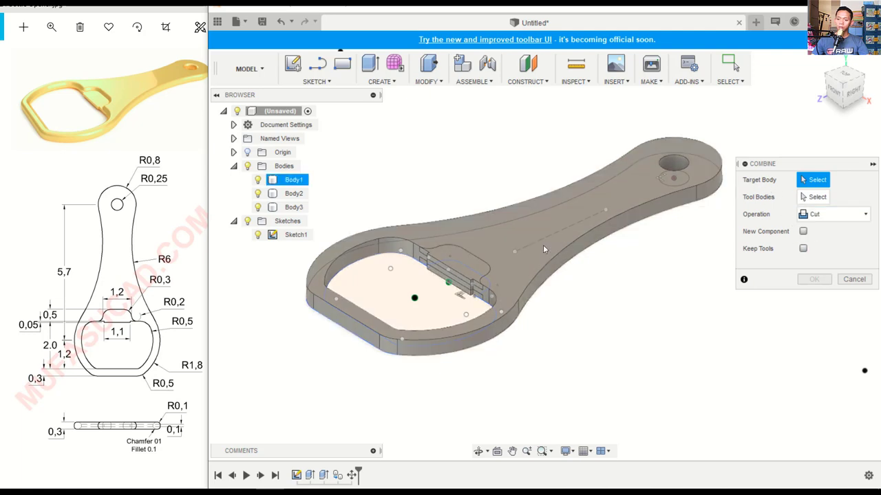
left_click(549, 217)
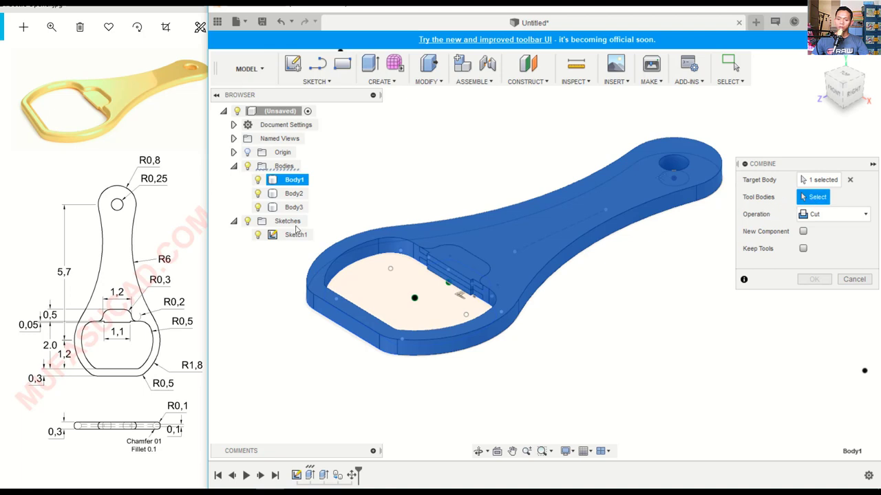
left_click(291, 195)
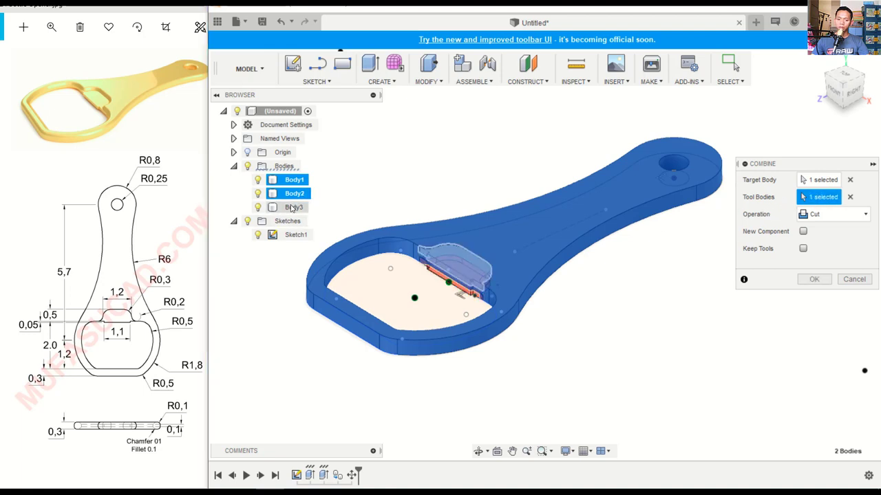
left_click(292, 207)
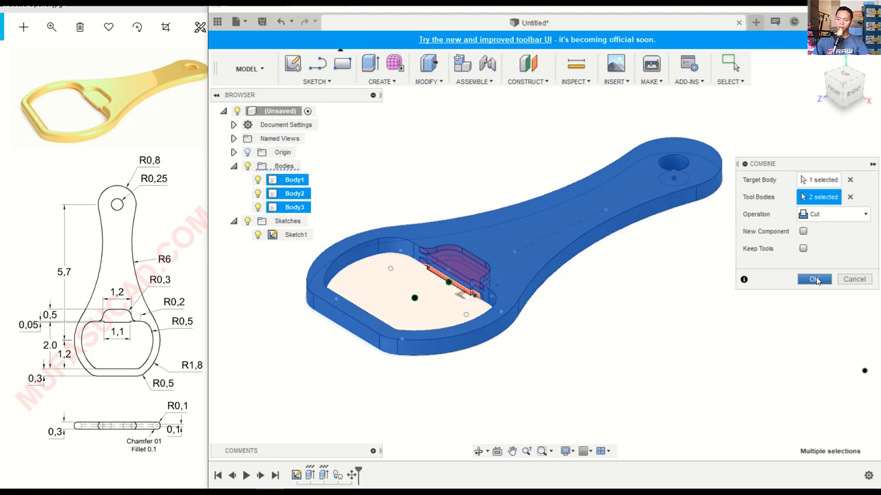
left_click(815, 279)
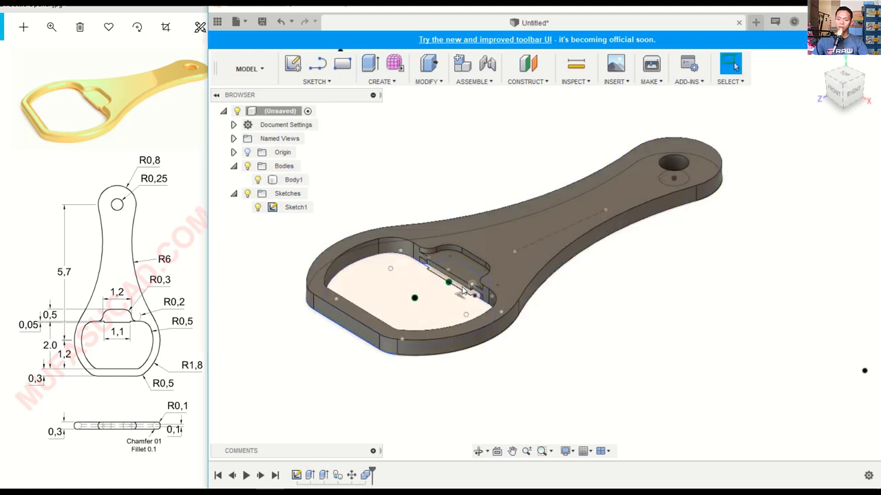
Step: Fillet the outer top and bottom edge chains and keyring hole edge at 0.1 mm
middle_click_drag(500, 279, 536, 293, "shift")
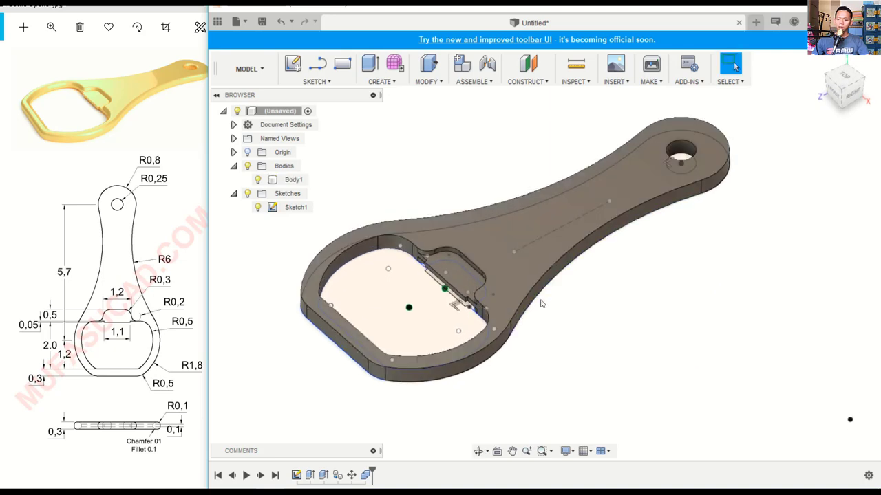
key("f")
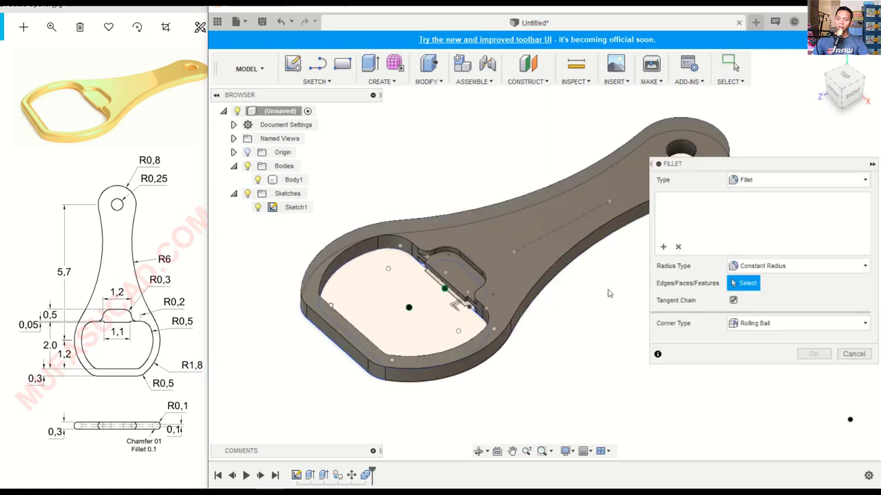
left_click(550, 275)
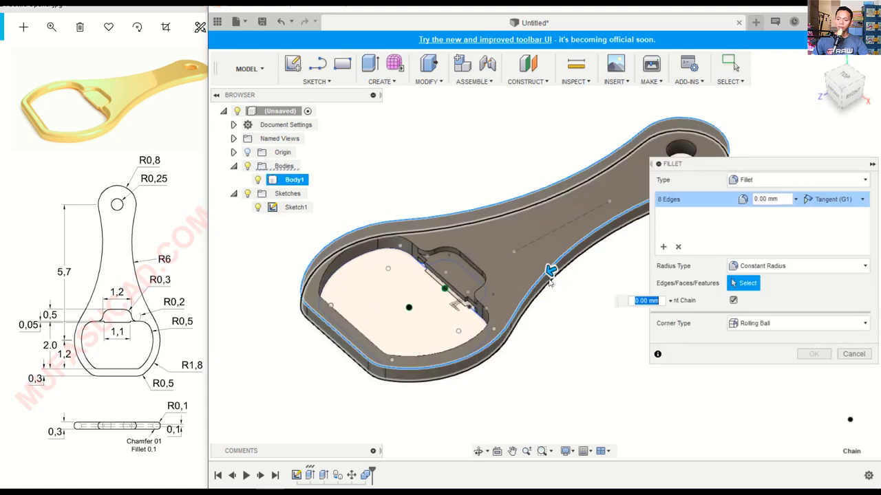
left_click(551, 277)
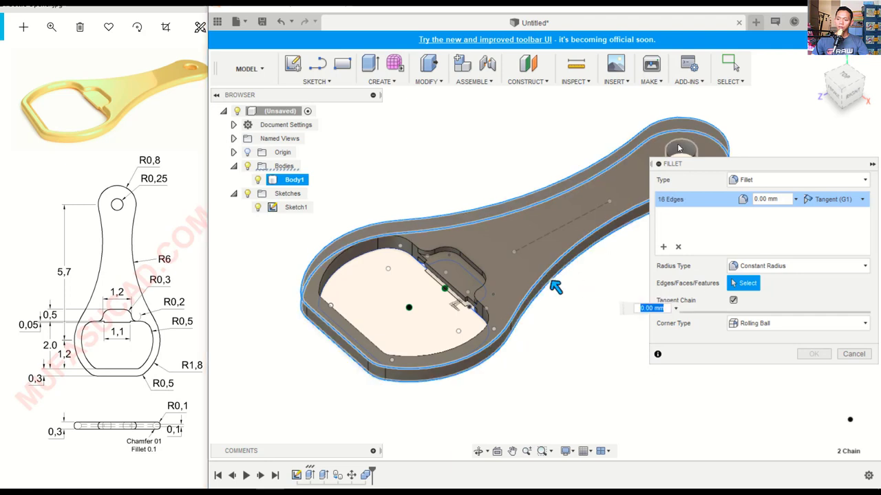
left_click(683, 153)
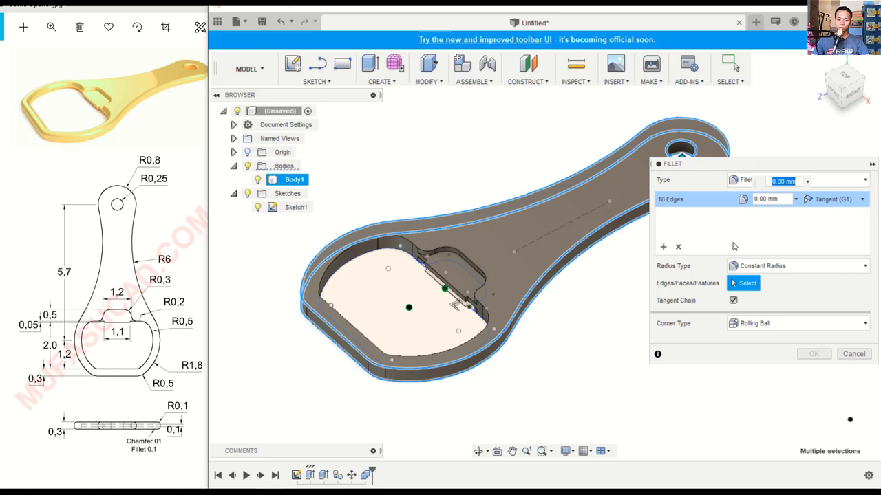
type("0.1")
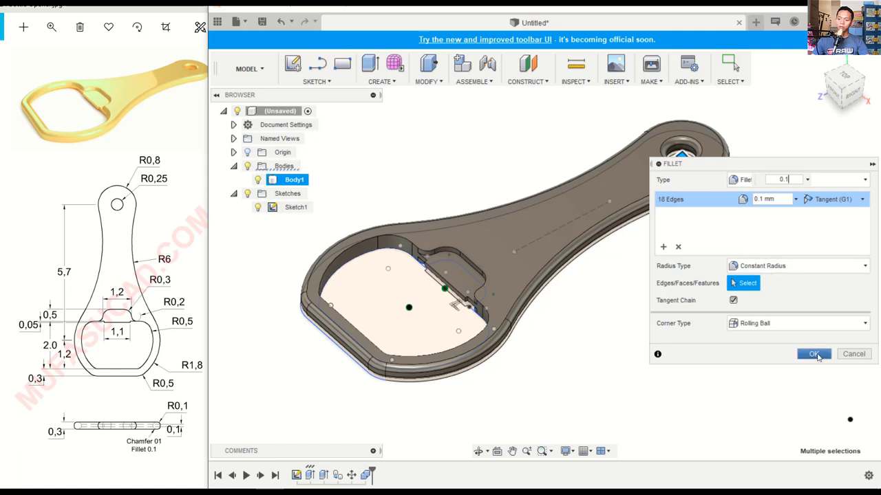
left_click(813, 354)
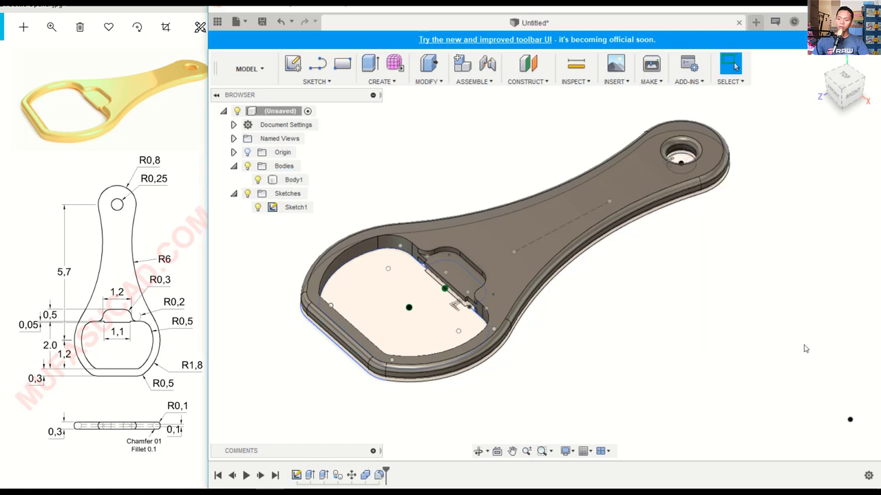
Step: Chamfer both inner edge loops of the bottle opening at 0.1 mm distance
left_click(430, 82)
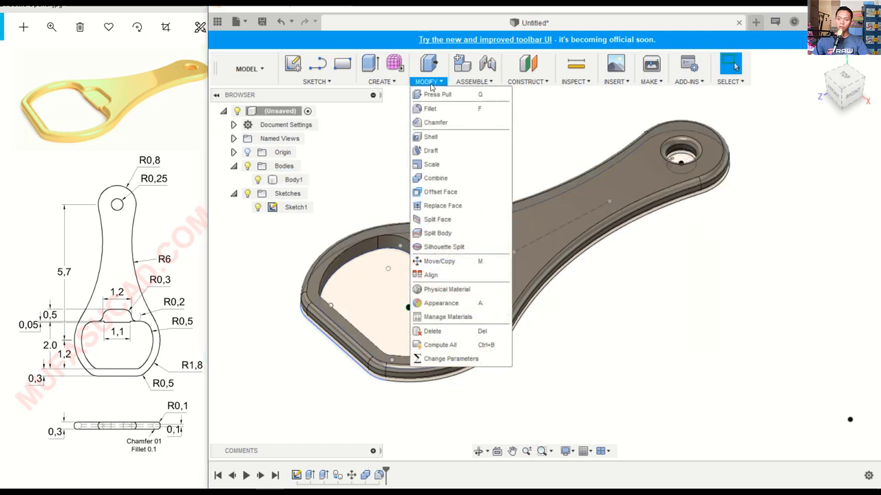
left_click(431, 123)
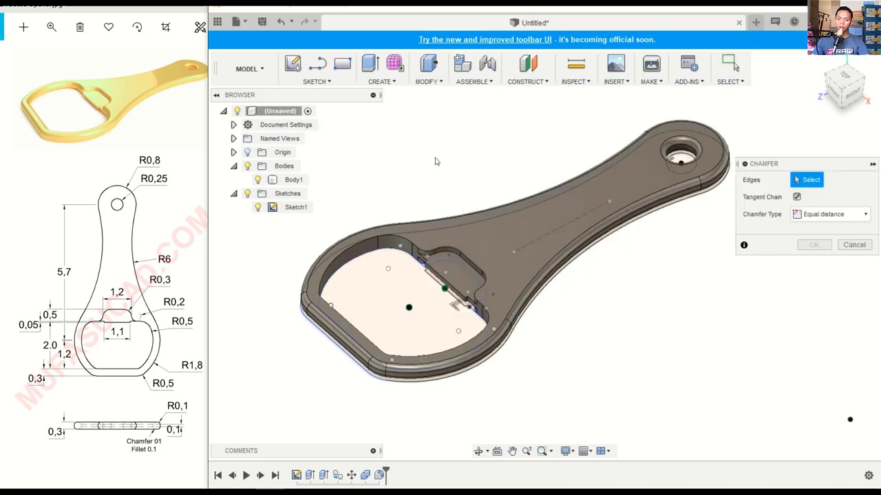
left_click(405, 242)
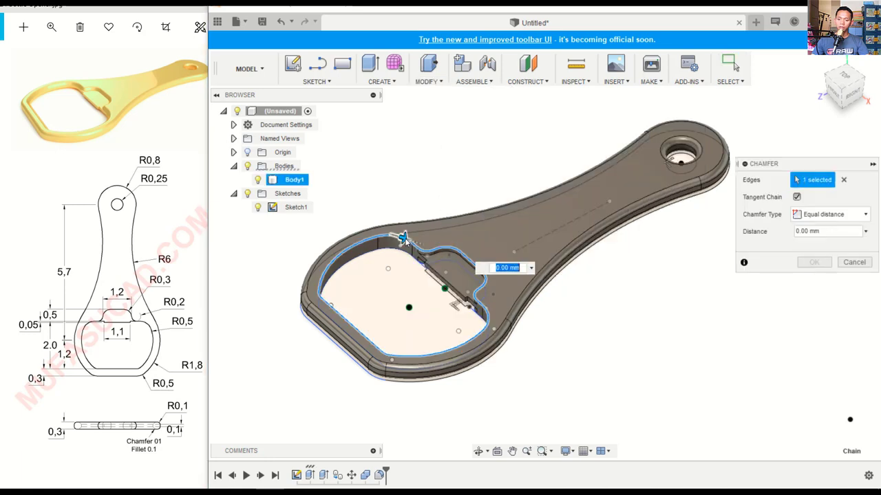
left_click(448, 262)
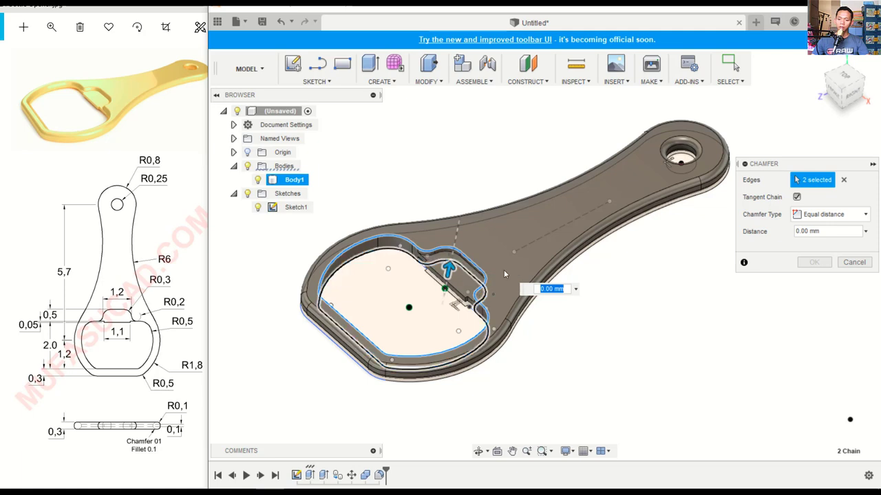
left_click(802, 231)
type("0.1")
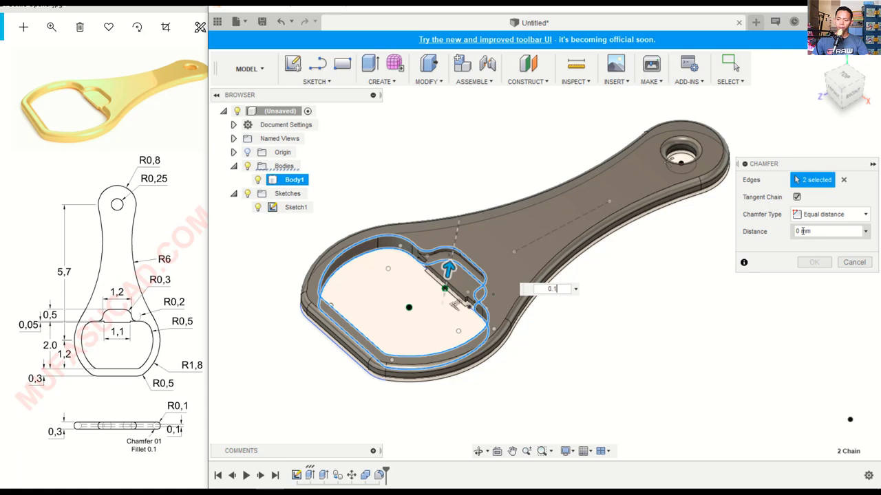
left_click(815, 263)
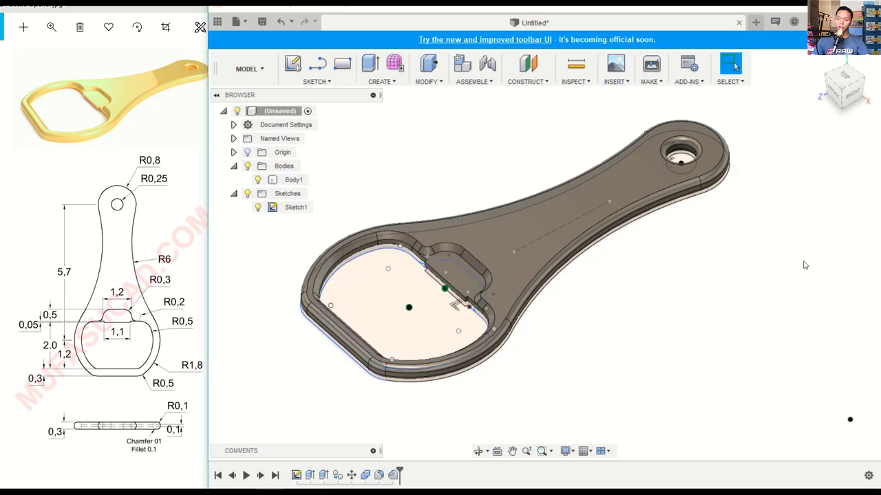
Step: Fillet both inner rim edge chains of the opening with a 0.1 mm radius
key("f")
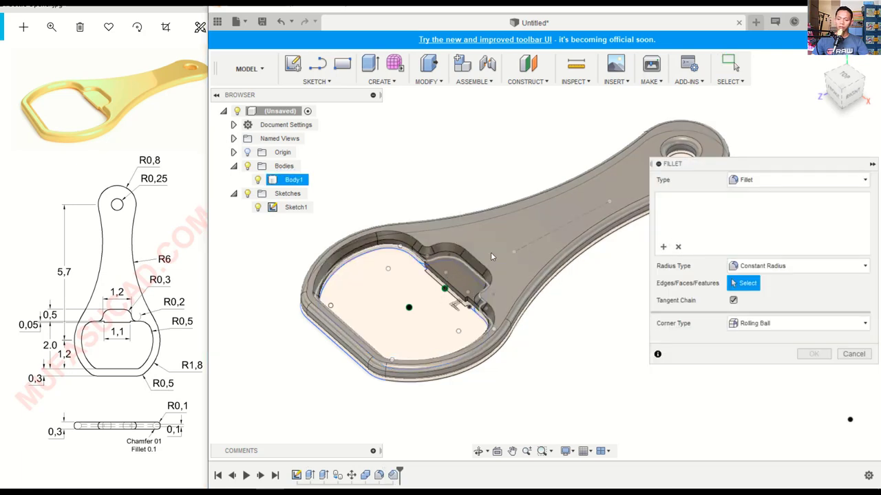
left_click(469, 267)
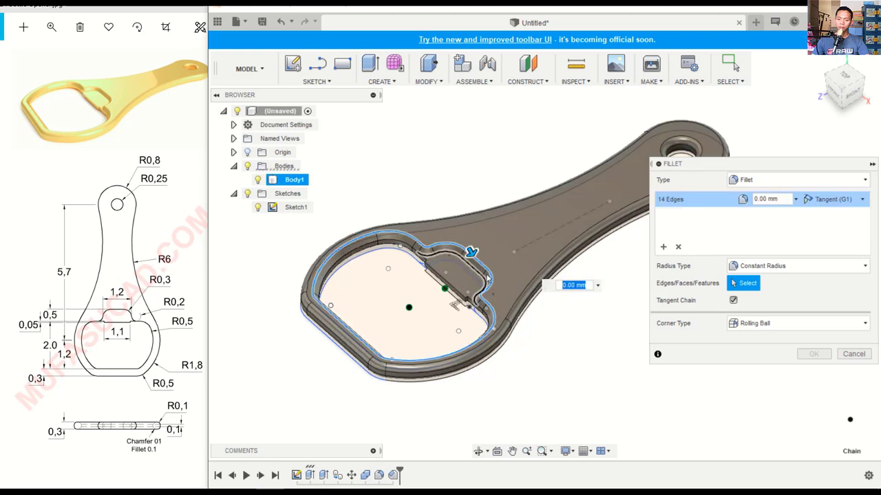
mouse_move(352, 258)
middle_mouse_down("shift")
mouse_move(519, 218)
mouse_move(524, 228)
middle_mouse_up("shift")
left_click(469, 236)
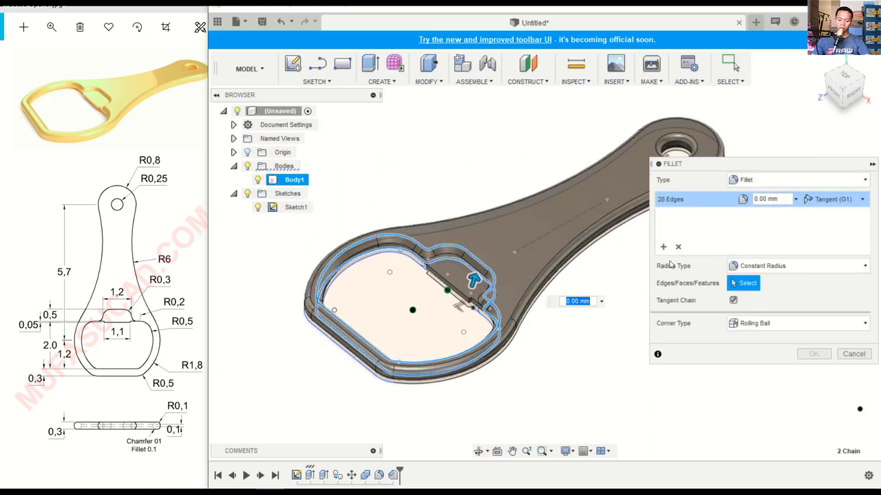
type("0.1")
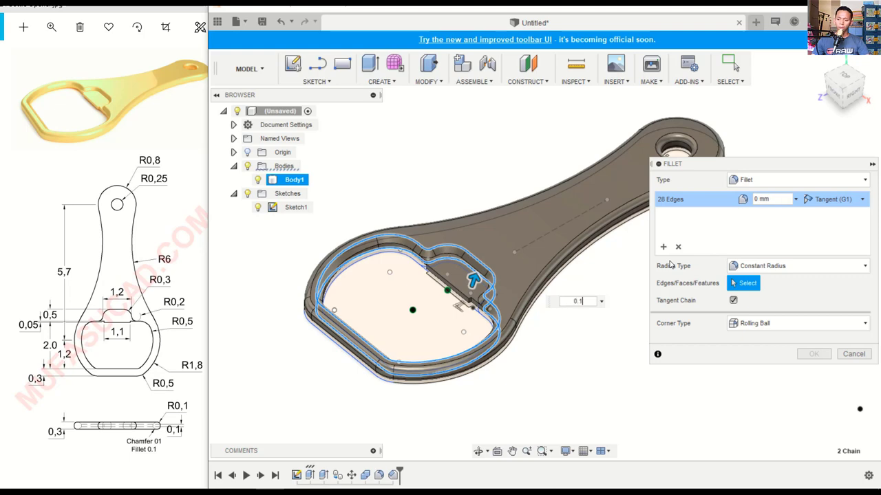
left_click(813, 355)
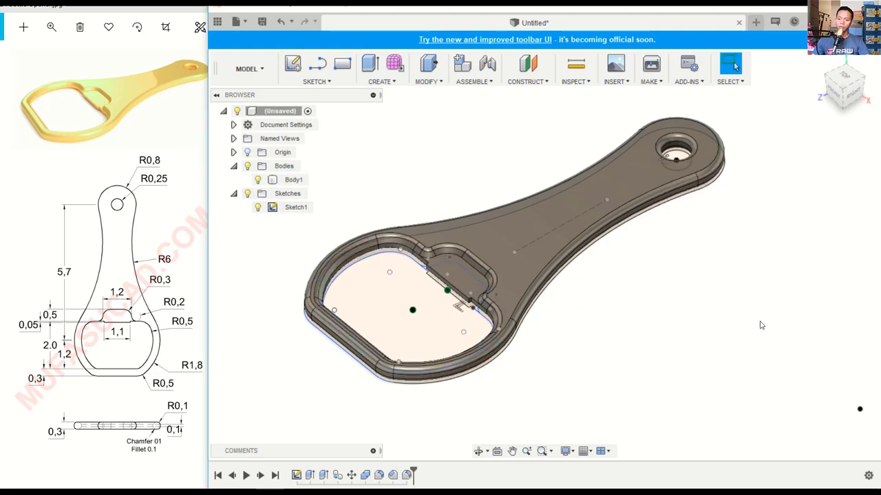
Step: Change the workspace from MODEL to RENDER and reposition the opener in view
mouse_move(637, 255)
middle_mouse_down("shift")
mouse_move(635, 285)
mouse_move(601, 252)
mouse_move(631, 206)
mouse_move(672, 189)
mouse_move(646, 253)
mouse_move(639, 192)
mouse_move(664, 232)
mouse_move(353, 132)
middle_mouse_up("shift")
key("Escape")
left_click(259, 71)
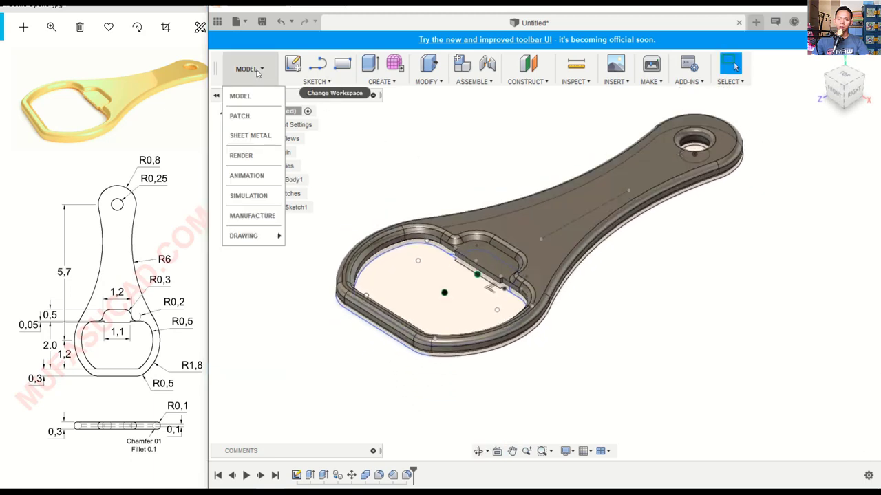
left_click(242, 156)
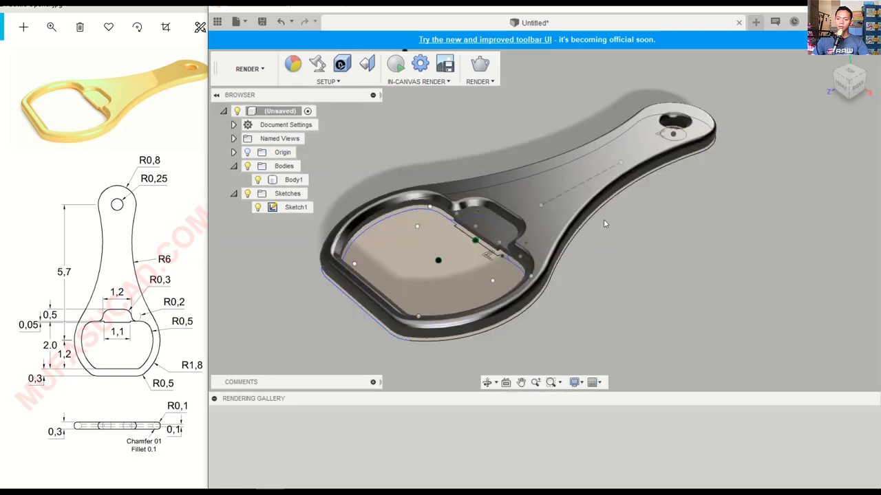
middle_click_drag(603, 219, 583, 188)
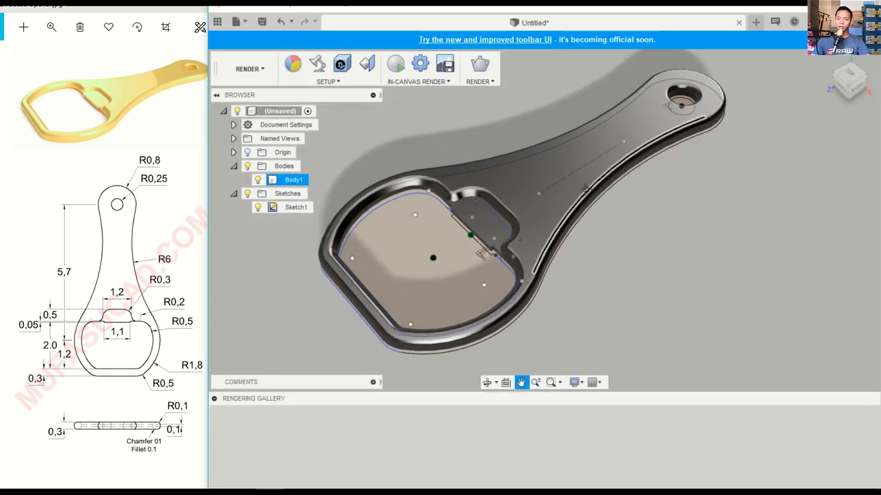
Step: Open the Appearance dialog and browse the library's Plastic folder, e.g. Peek (Beige)
left_click(292, 64)
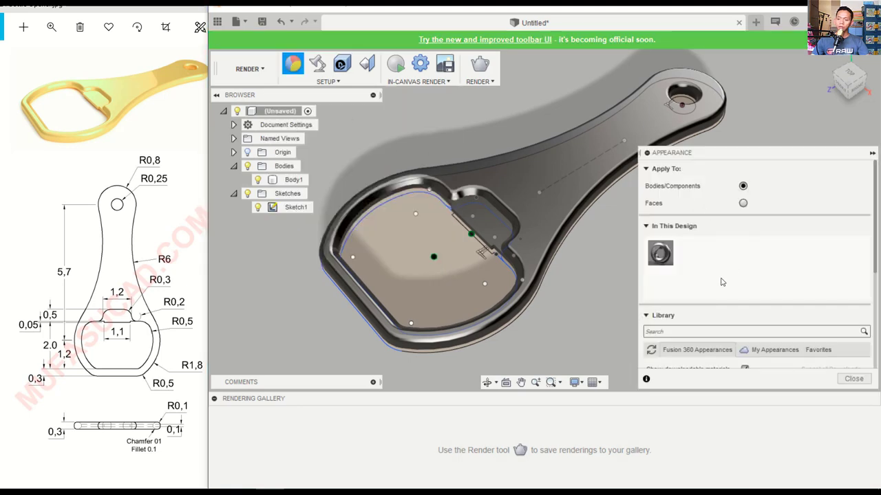
scroll(721, 281, "down", 1)
left_click(645, 281)
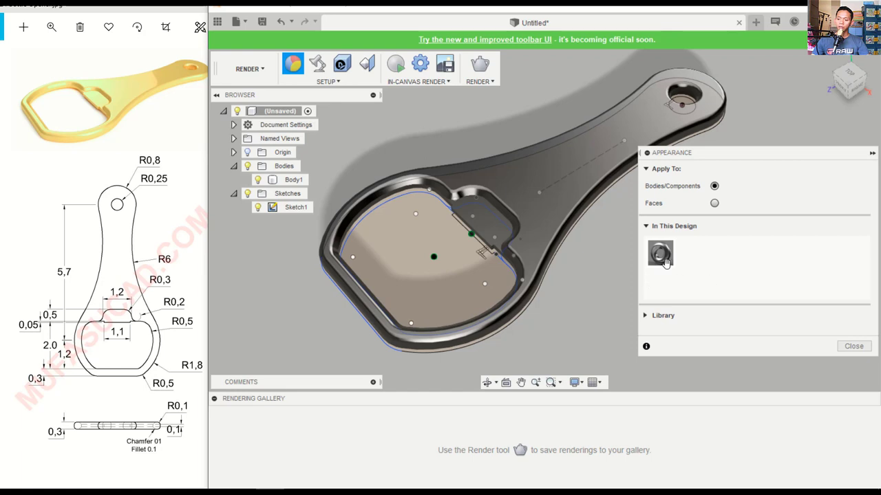
left_click(645, 316)
scroll(730, 275, "down", 1)
scroll(715, 285, "down", 2)
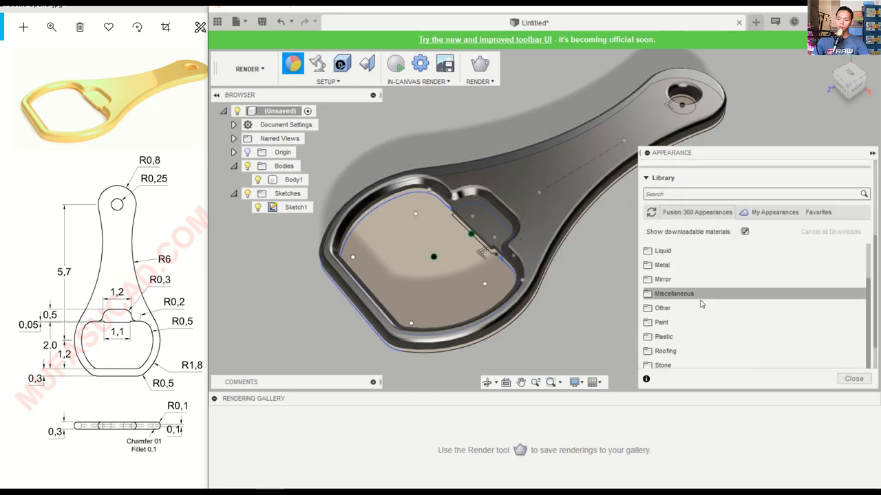
scroll(699, 303, "down", 1)
left_click(666, 304)
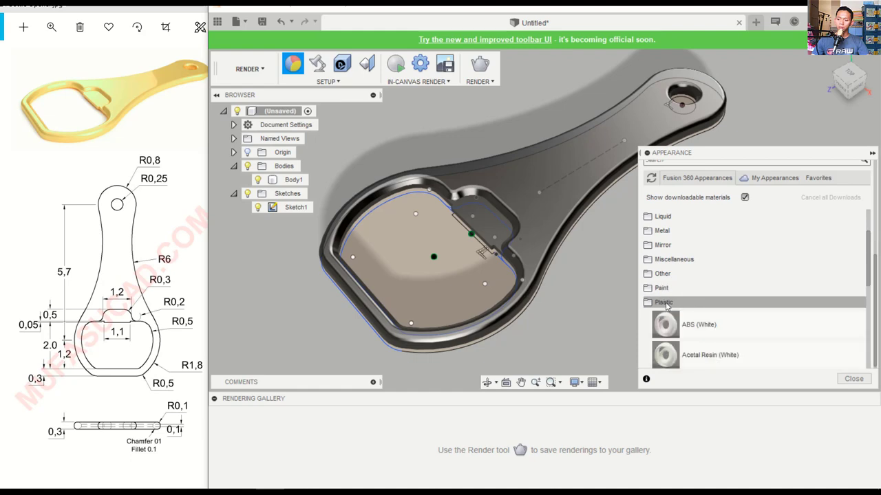
scroll(728, 308, "down", 2)
scroll(732, 308, "down", 2)
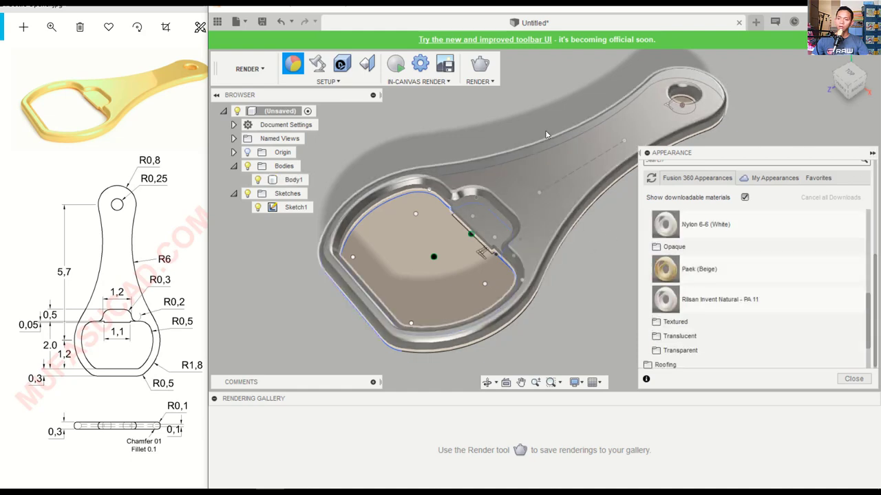
Step: Start the In-canvas Render of the opener
left_click(397, 66)
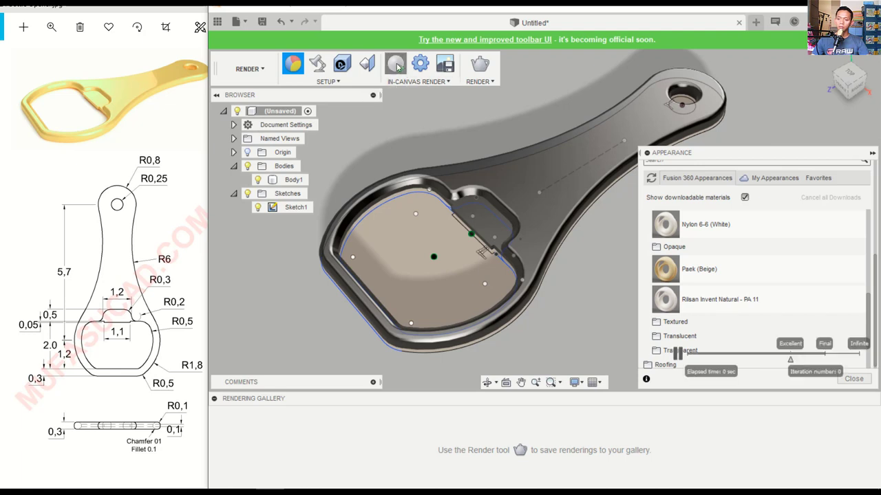